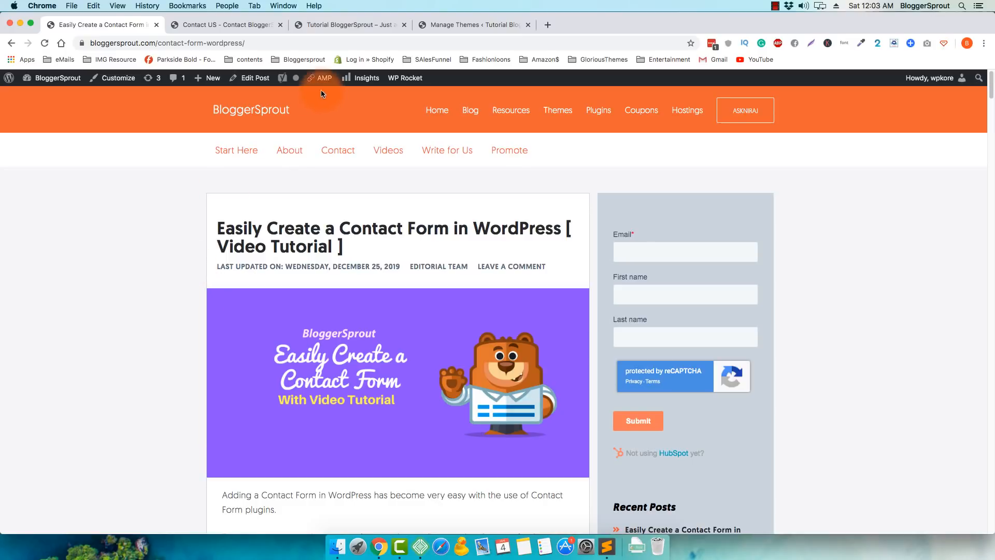
Step: Examine the example Contact page on BloggerSprout, including its name, website, email, subject, message, reason and captcha fields
left_click(225, 26)
scroll(378, 188, "down", 5)
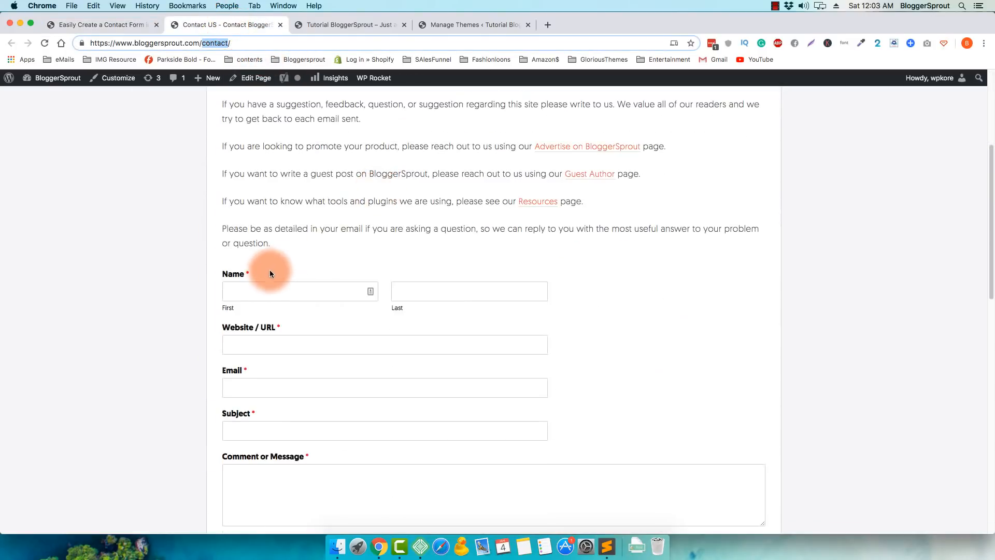
scroll(269, 270, "up", 5)
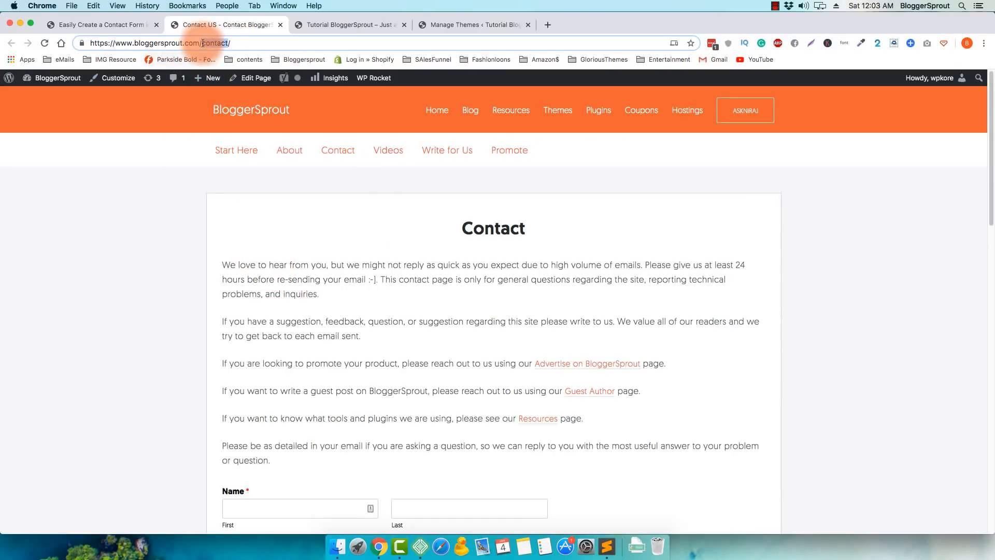
scroll(372, 218, "down", 5)
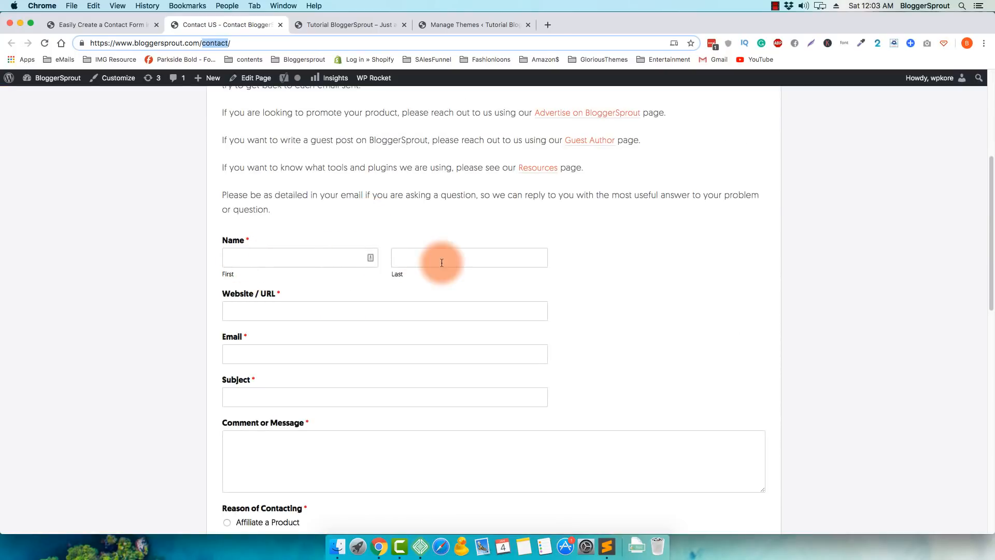
left_click(260, 311)
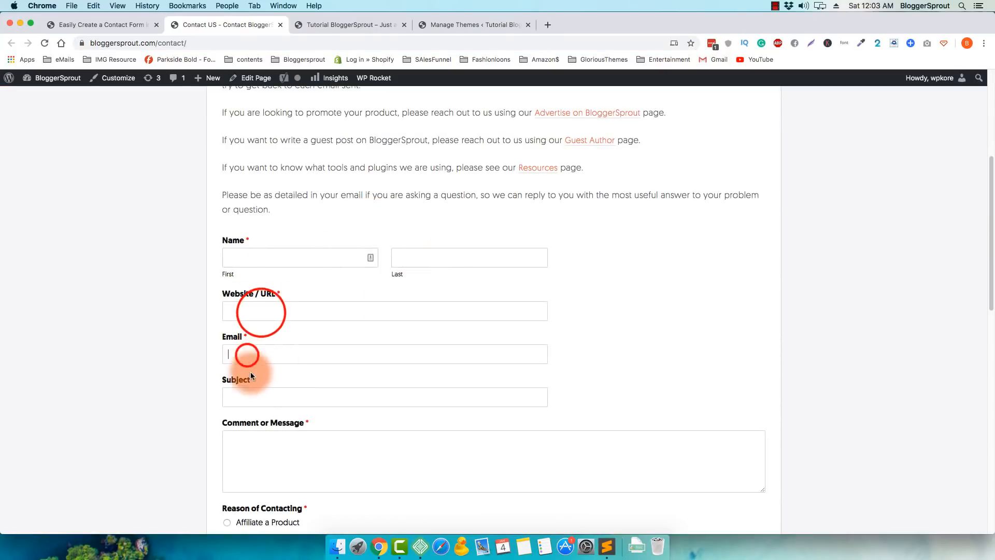
left_click(247, 352)
left_click(253, 399)
left_click(268, 434)
scroll(290, 368, "down", 1)
scroll(289, 361, "down", 1)
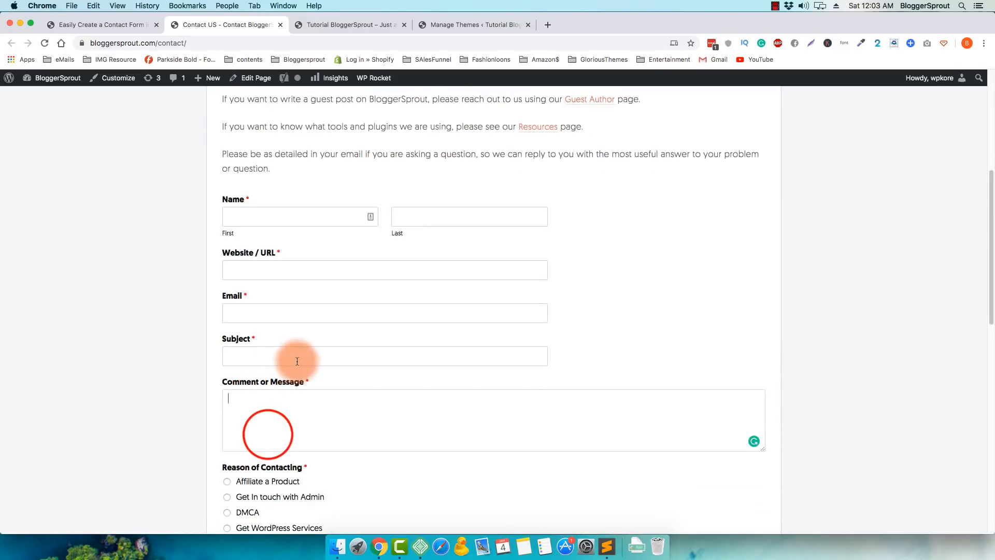
scroll(215, 302, "down", 3)
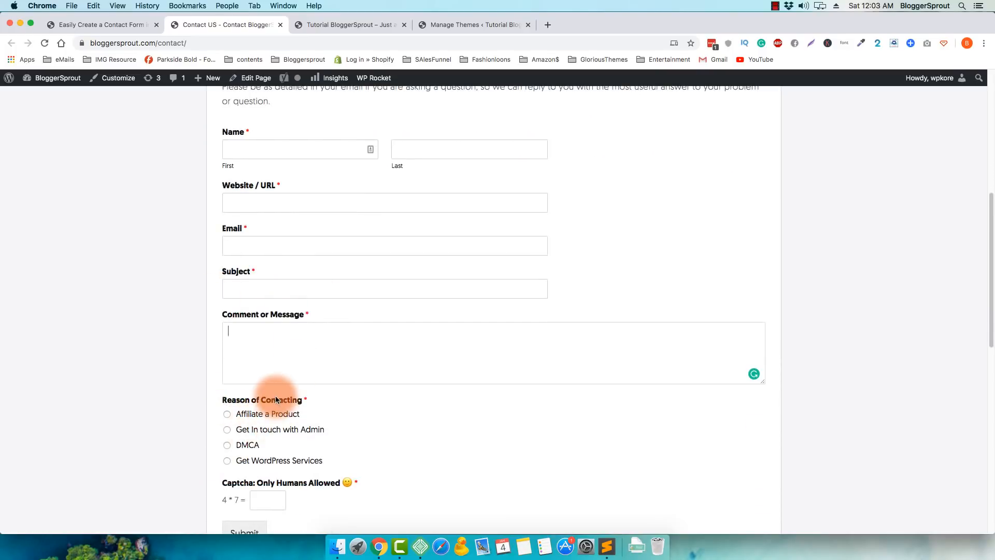
scroll(299, 437, "up", 5)
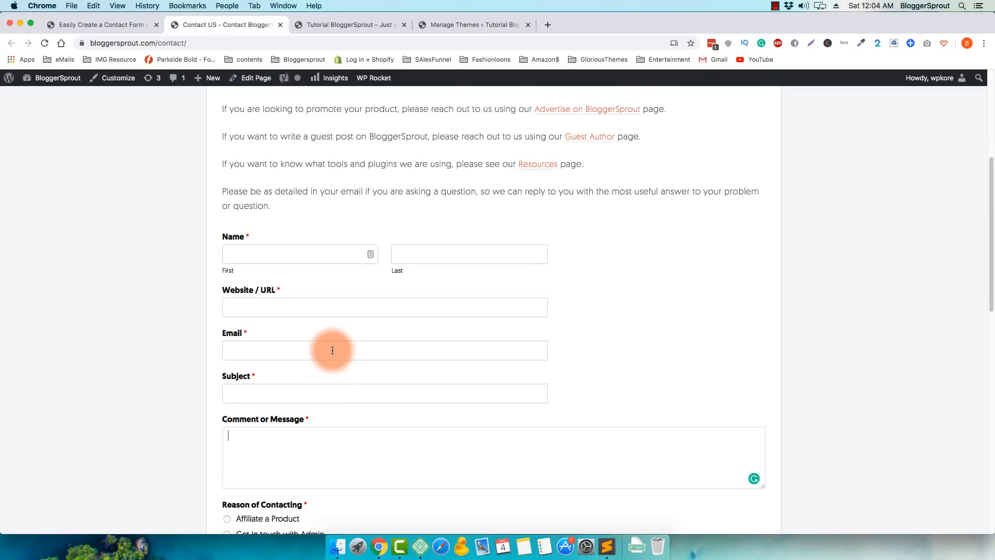
left_click(266, 253)
left_click(447, 250)
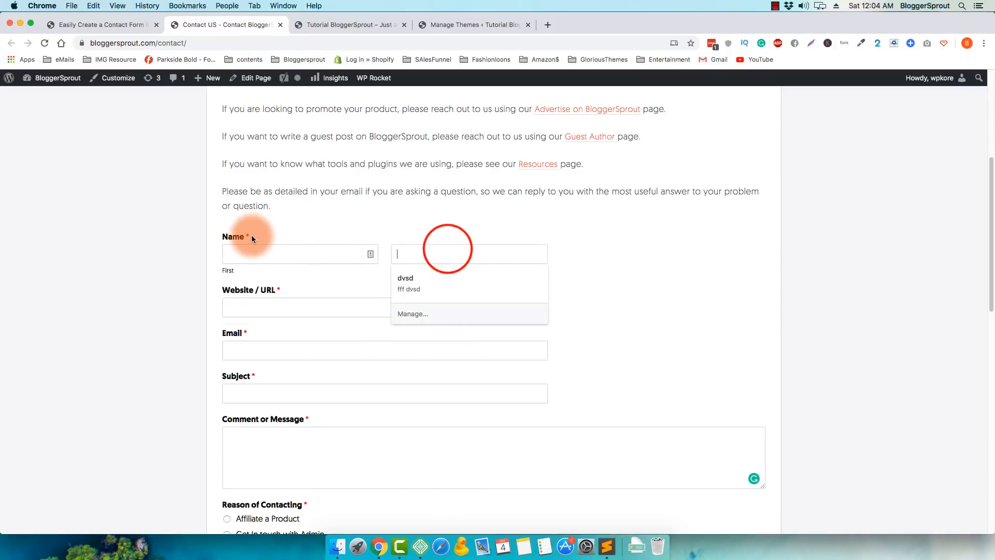
left_click(254, 349)
left_click(241, 392)
left_click(285, 444)
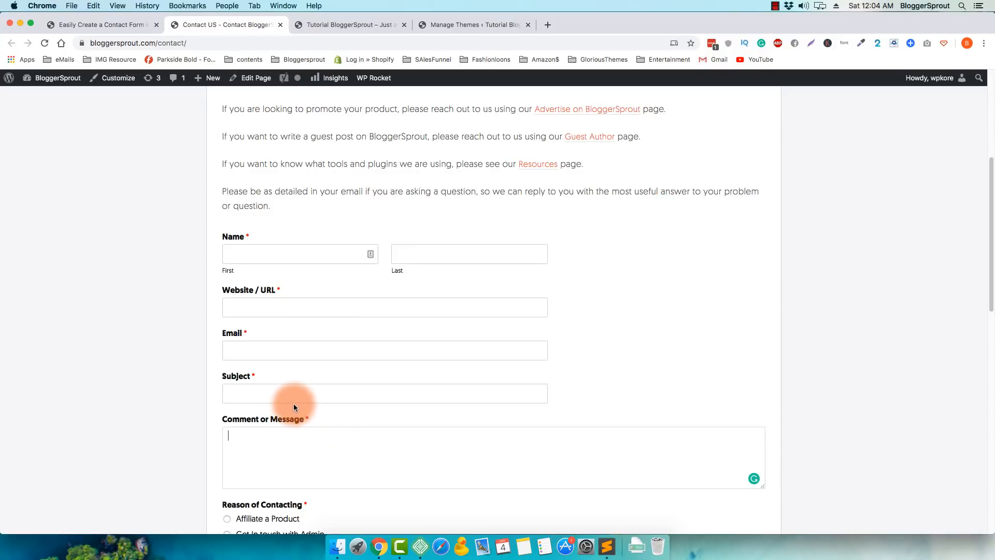
scroll(294, 394, "up", 5)
scroll(477, 150, "up", 5)
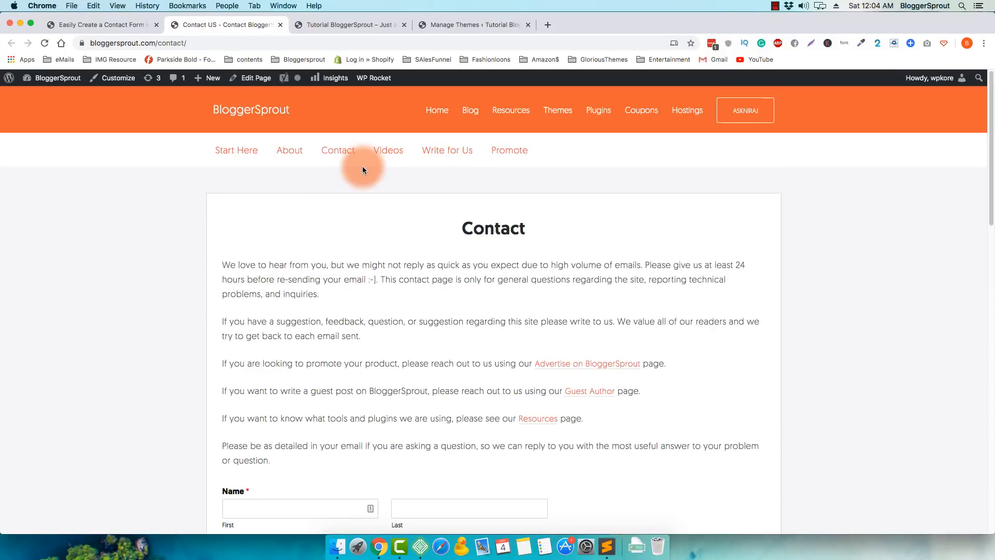
Step: Read through the BloggerSprout article on creating a WordPress contact form, and glance at the tutorial site's home page
left_click(123, 26)
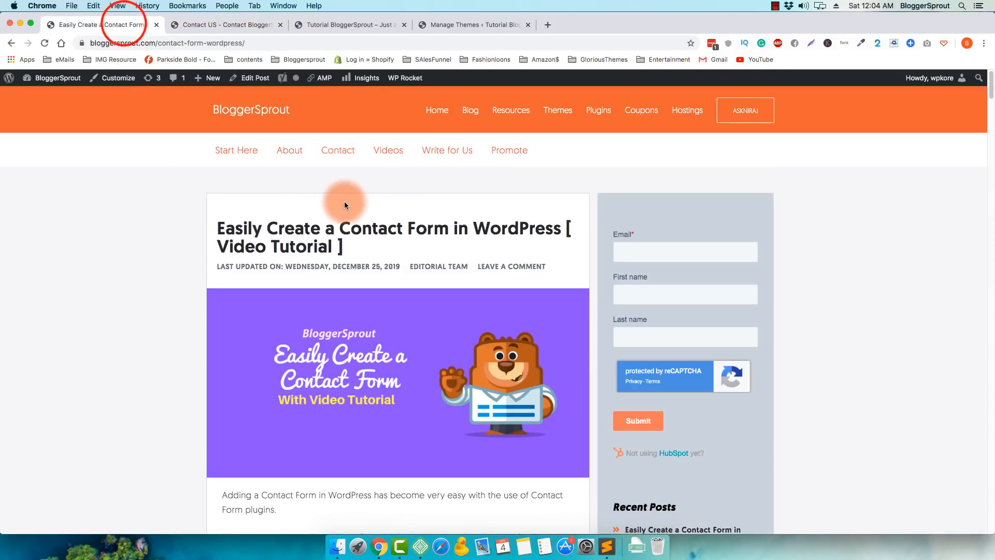
scroll(310, 201, "down", 3)
scroll(217, 149, "down", 6)
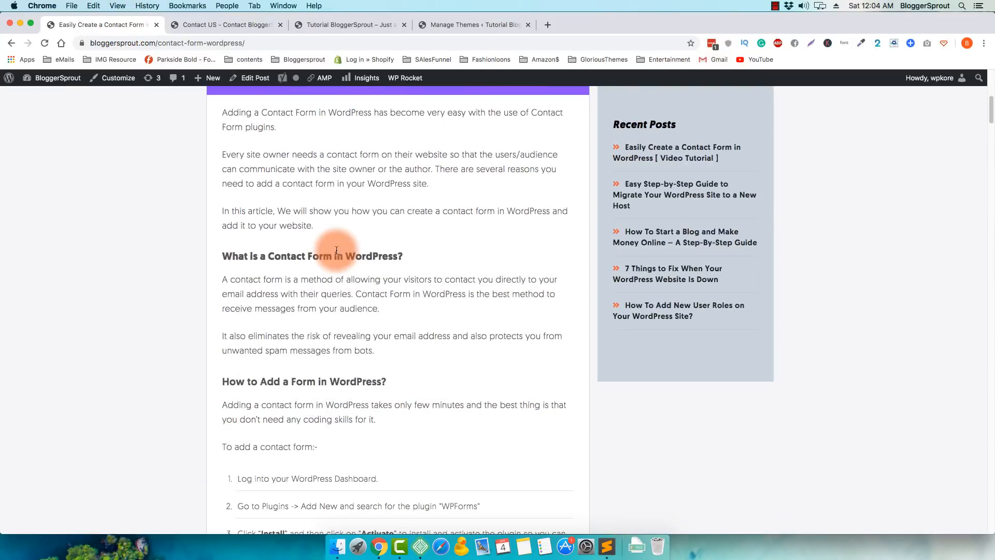
scroll(289, 211, "up", 5)
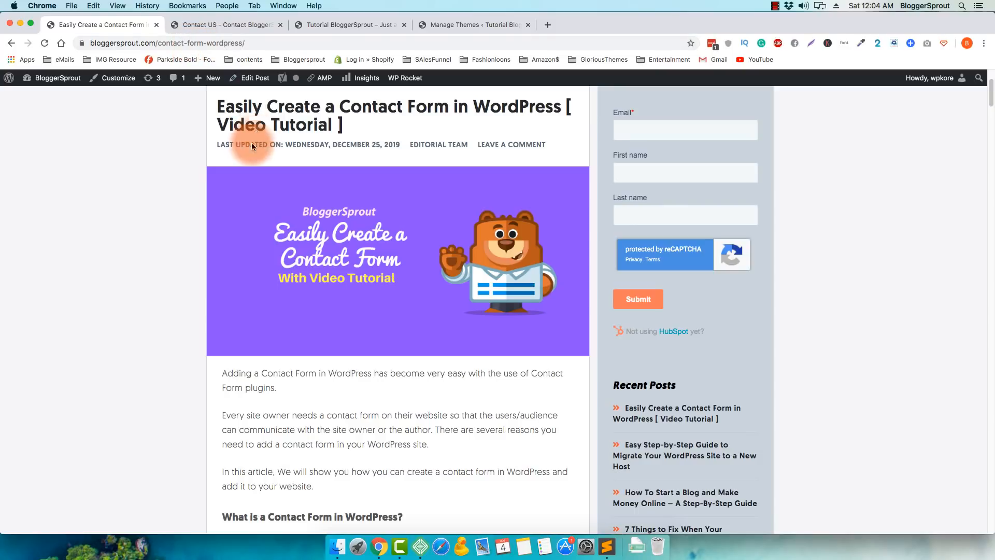
scroll(250, 223, "down", 12)
scroll(322, 257, "down", 19)
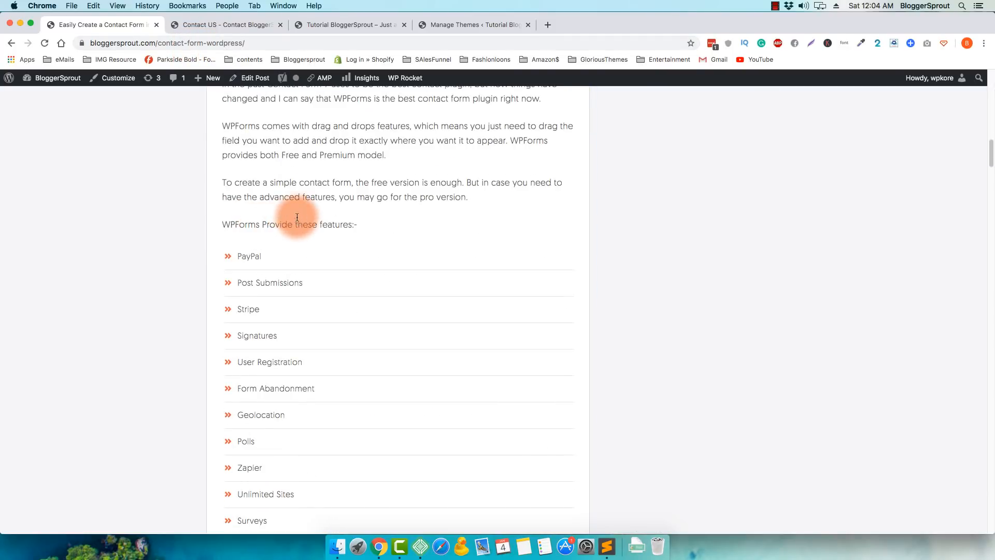
scroll(297, 217, "down", 20)
scroll(296, 218, "down", 5)
scroll(296, 216, "up", 20)
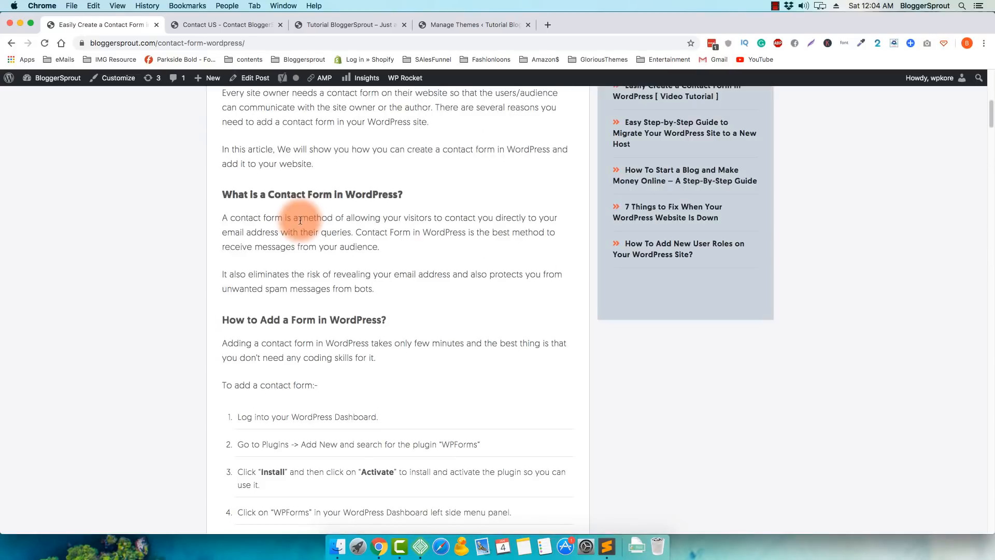
left_click(341, 25)
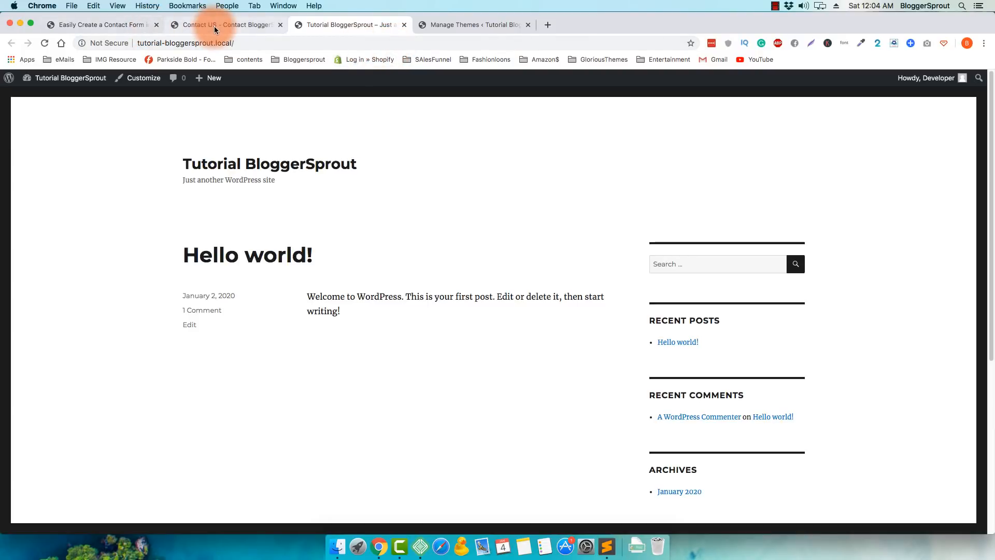
left_click(89, 29)
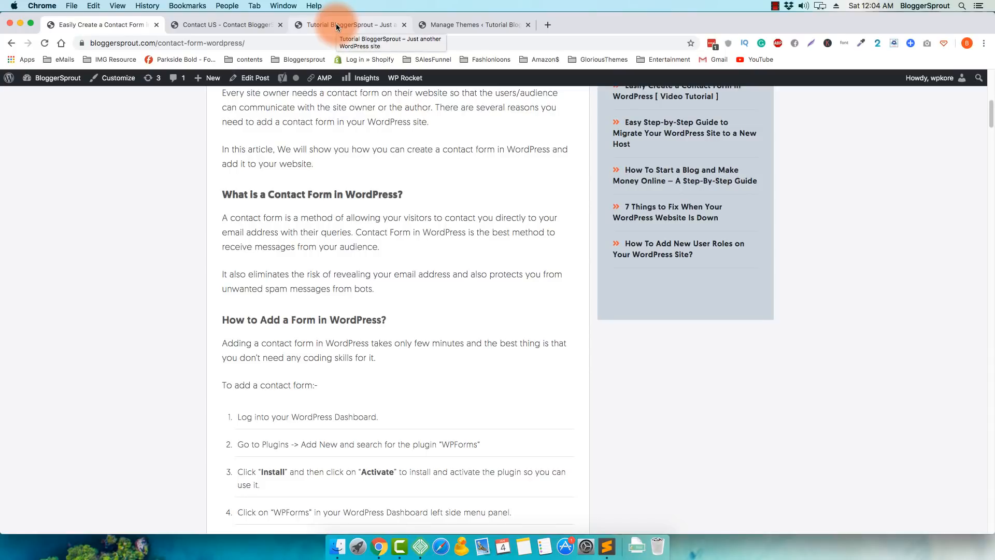
scroll(321, 272, "down", 10)
scroll(308, 265, "down", 5)
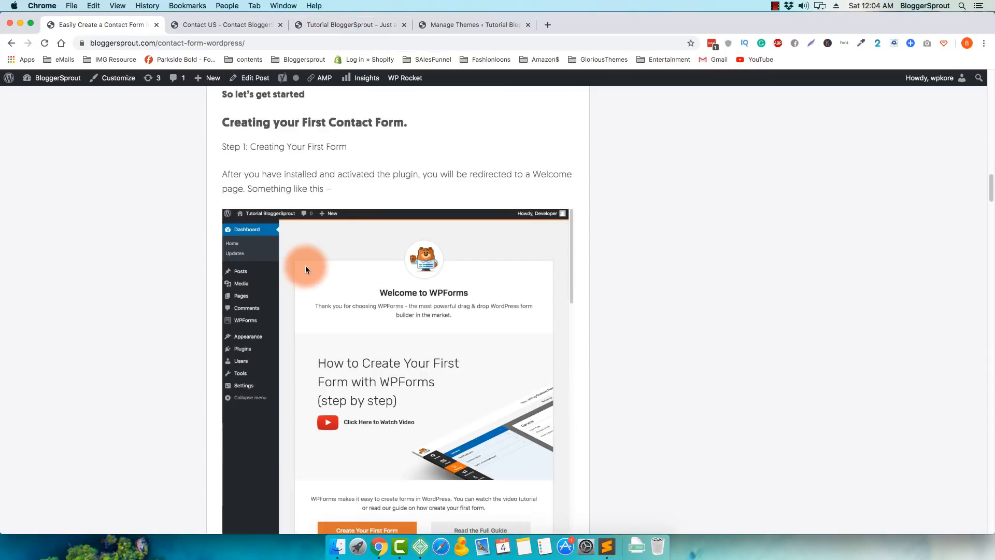
scroll(291, 262, "up", 15)
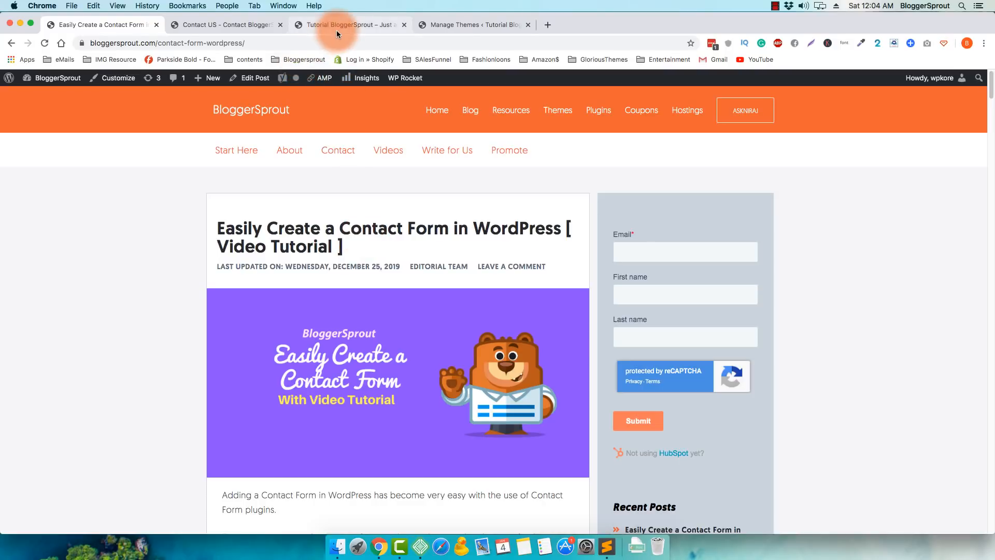
Step: Go to the tutorial site's admin area and search the plugins available to add for "wpform"
left_click(437, 28)
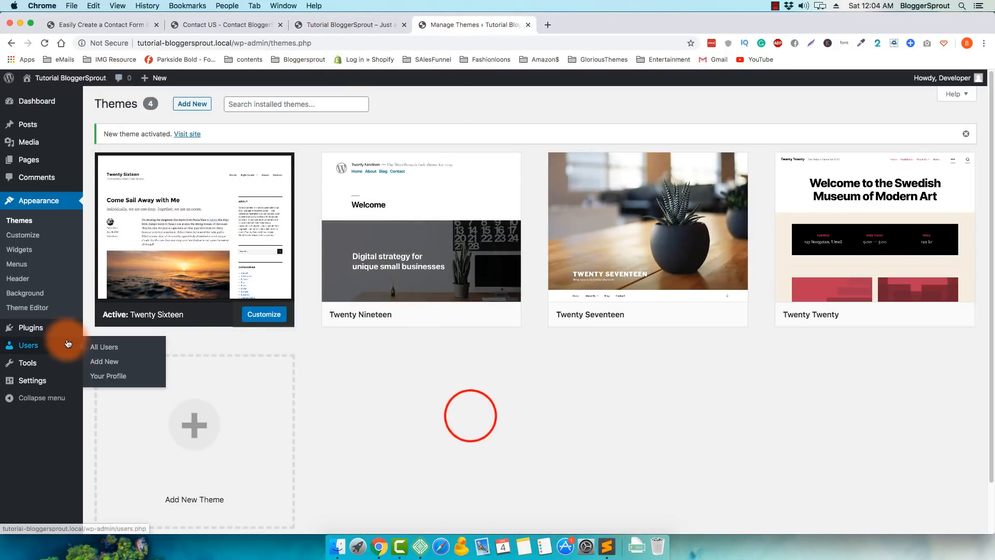
mouse_move(72, 335)
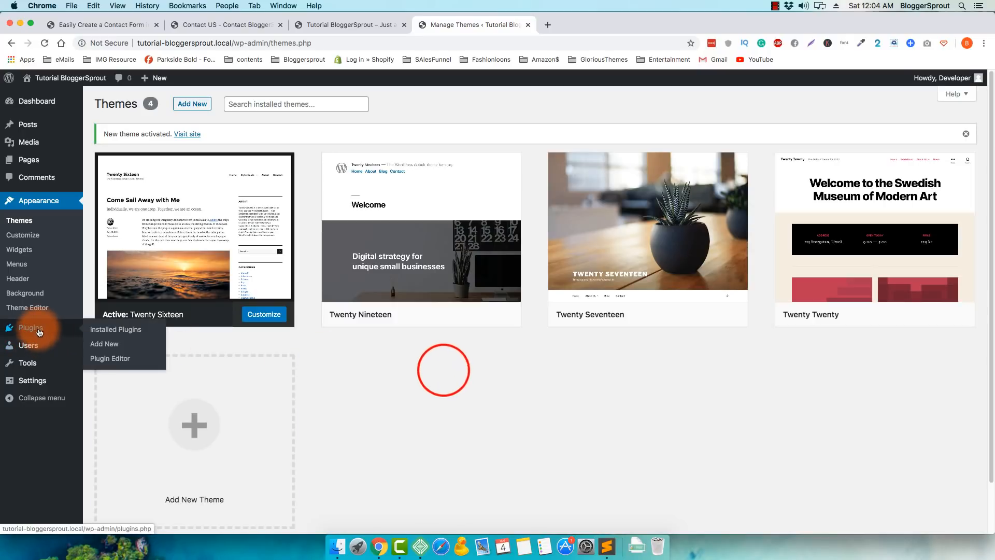
left_click(106, 345)
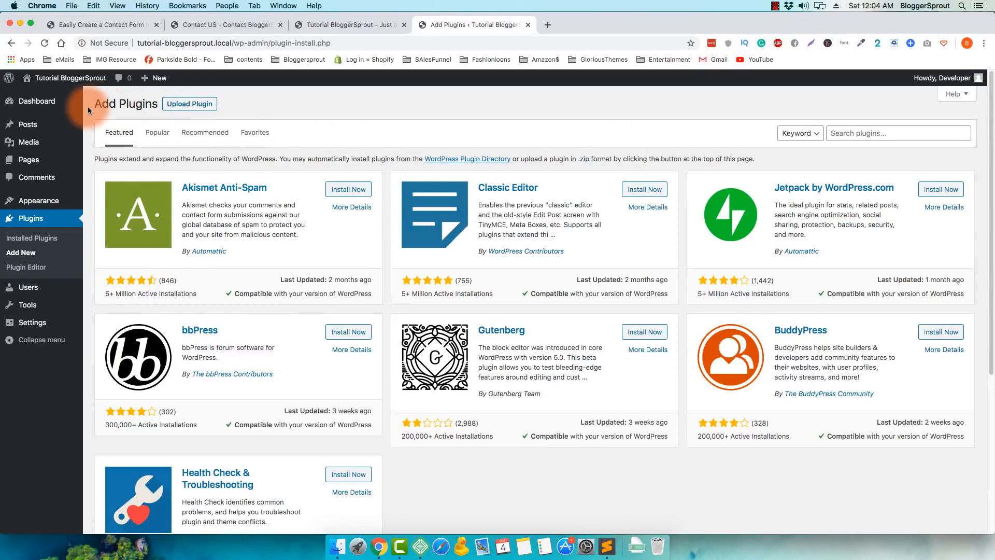
left_click(858, 133)
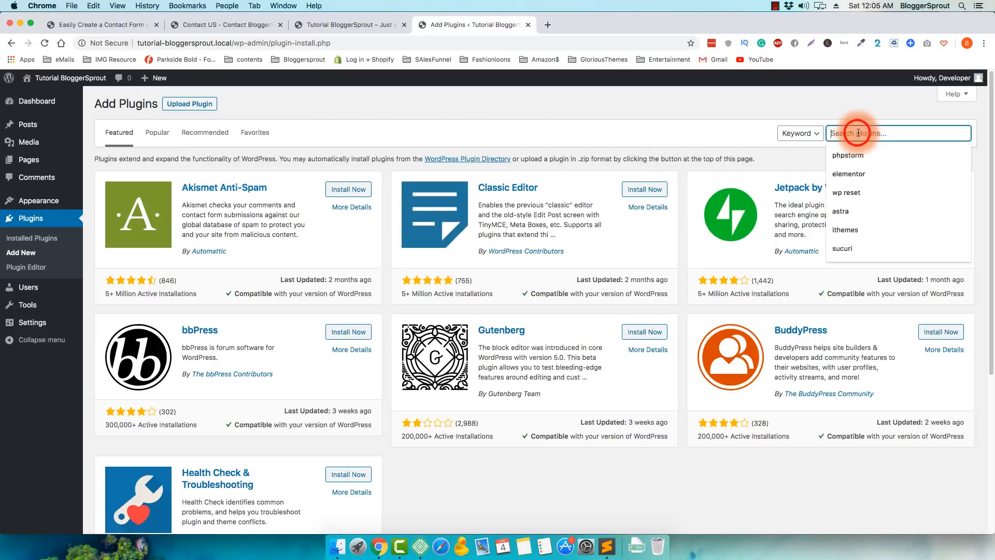
type("wpform")
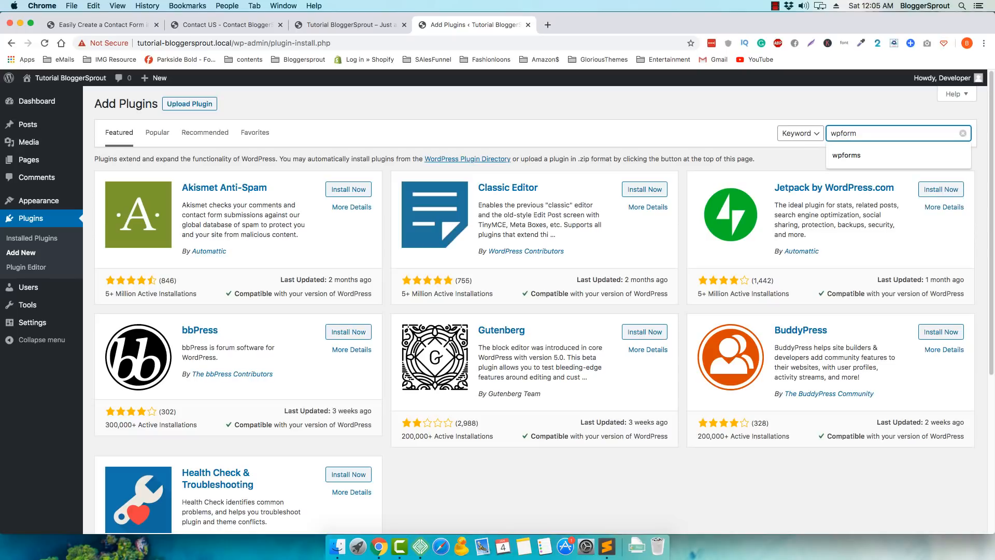
key("Return")
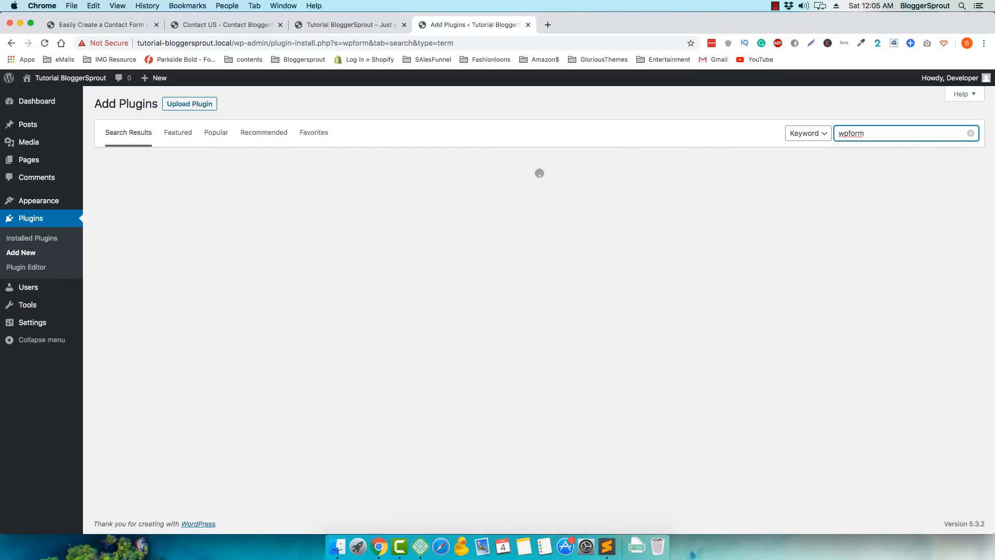
left_click(858, 133)
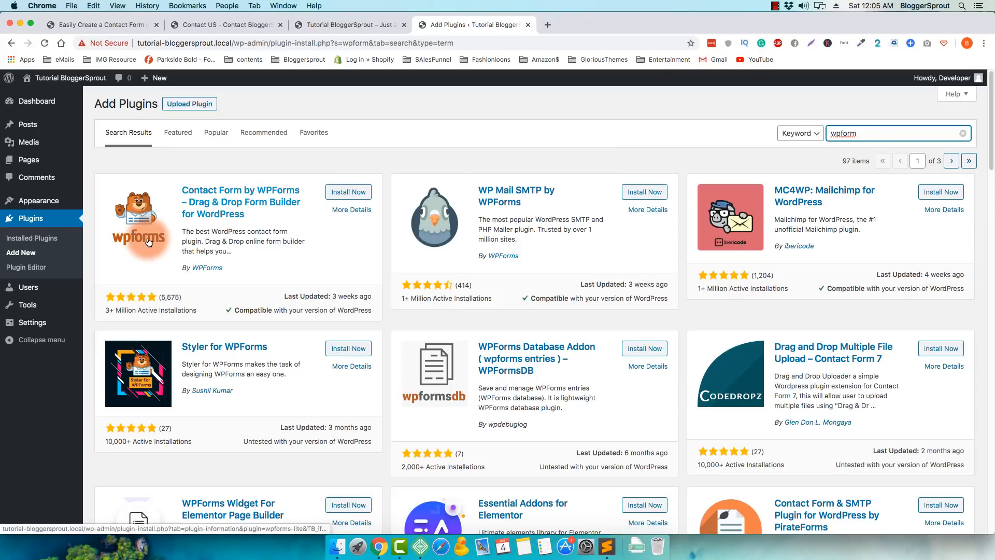
Step: Install and activate the Contact Form by WPForms plugin
left_click(148, 242)
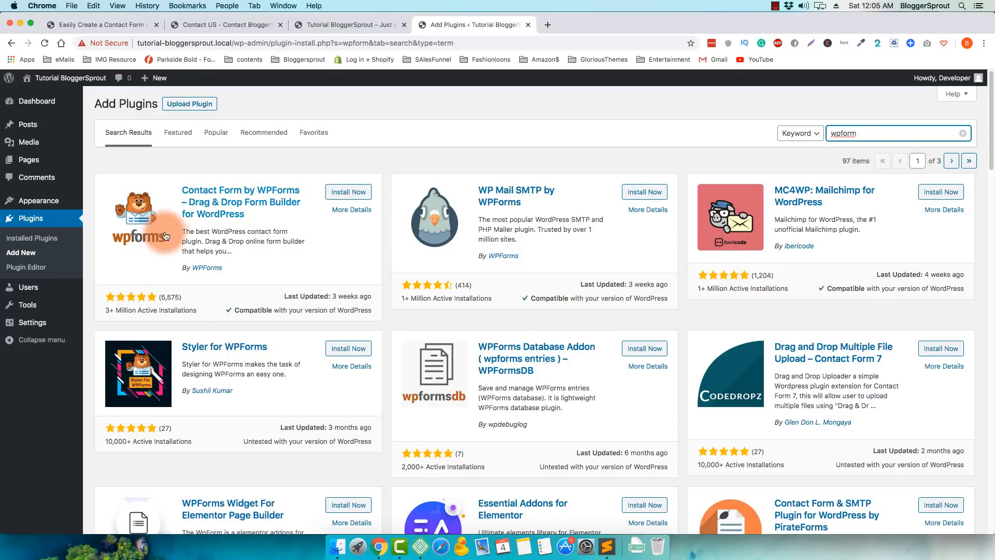
left_click(336, 192)
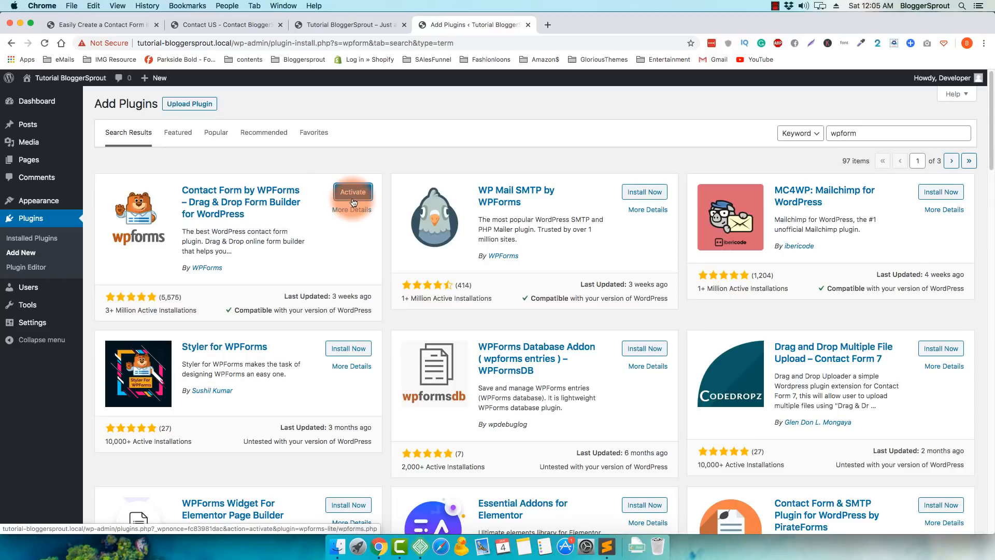
left_click(355, 194)
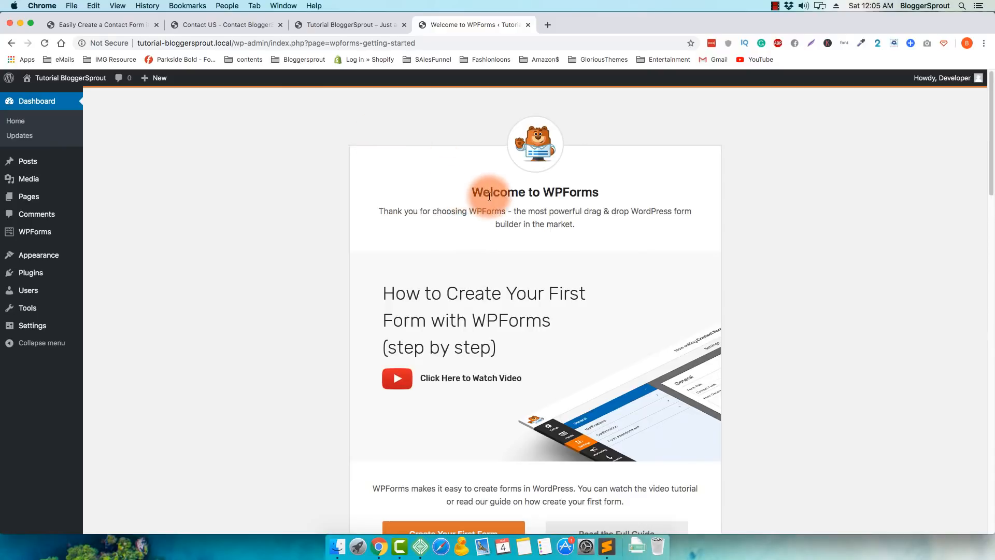
Step: Start creating the first form from the WPForms welcome page and name it "Contact Form"
left_click_drag(473, 193, 605, 192)
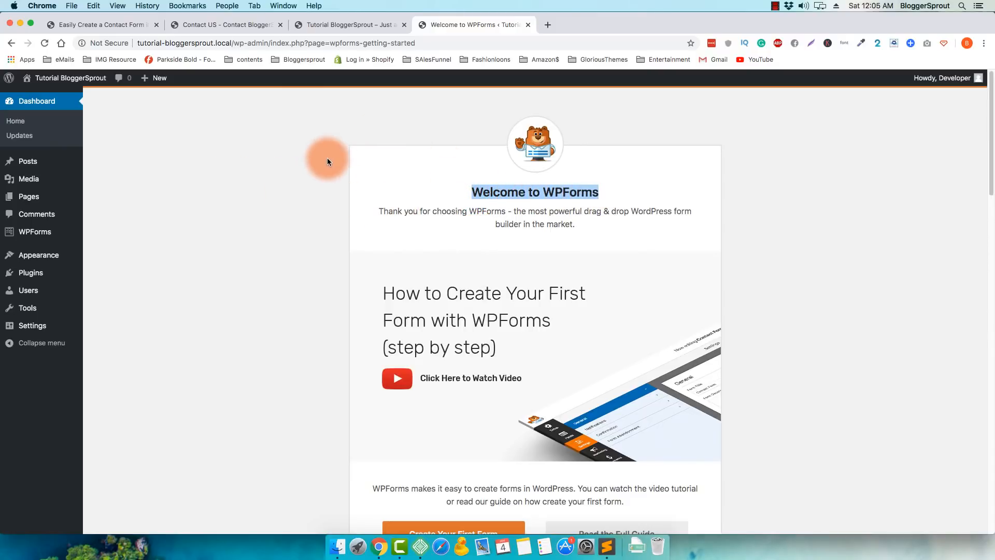
scroll(363, 163, "down", 2)
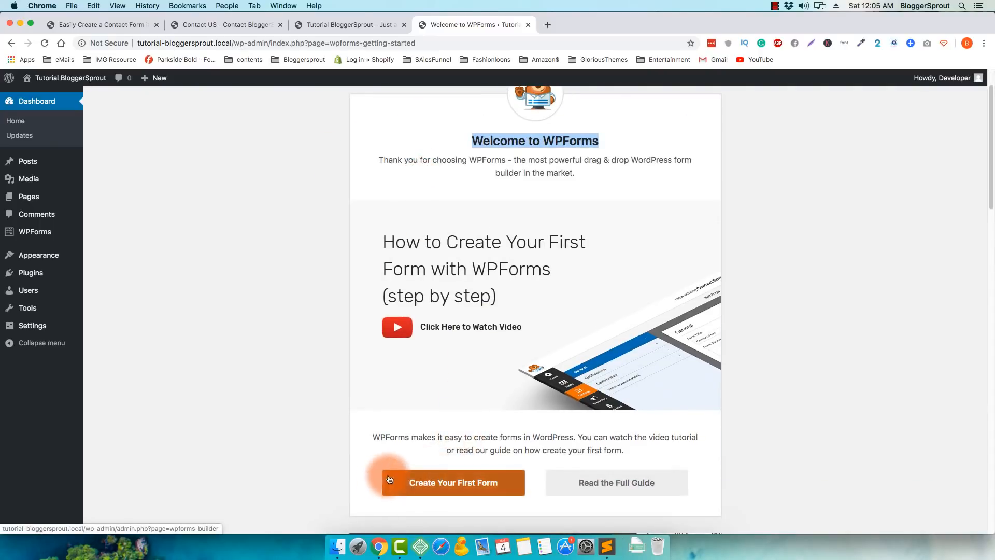
left_click(431, 491)
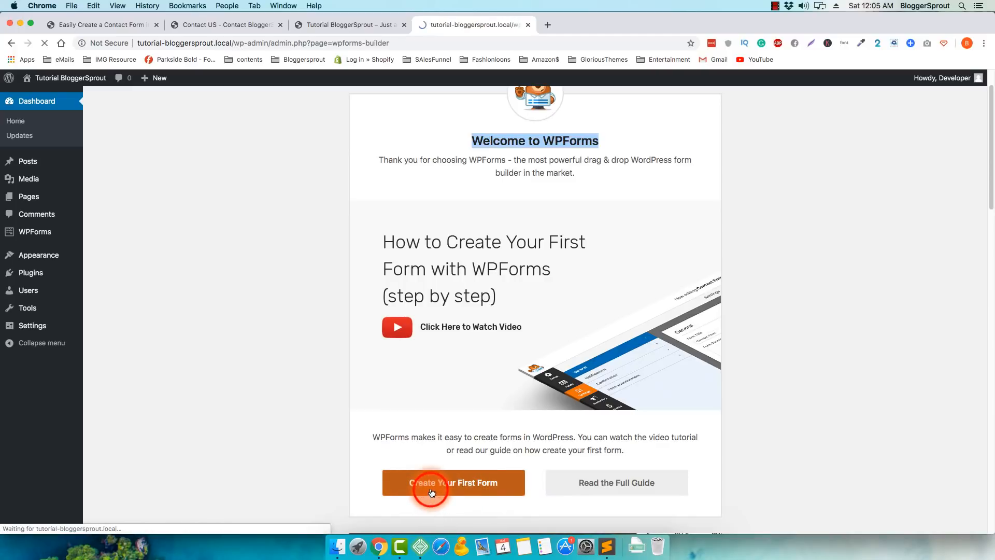
mouse_move(220, 276)
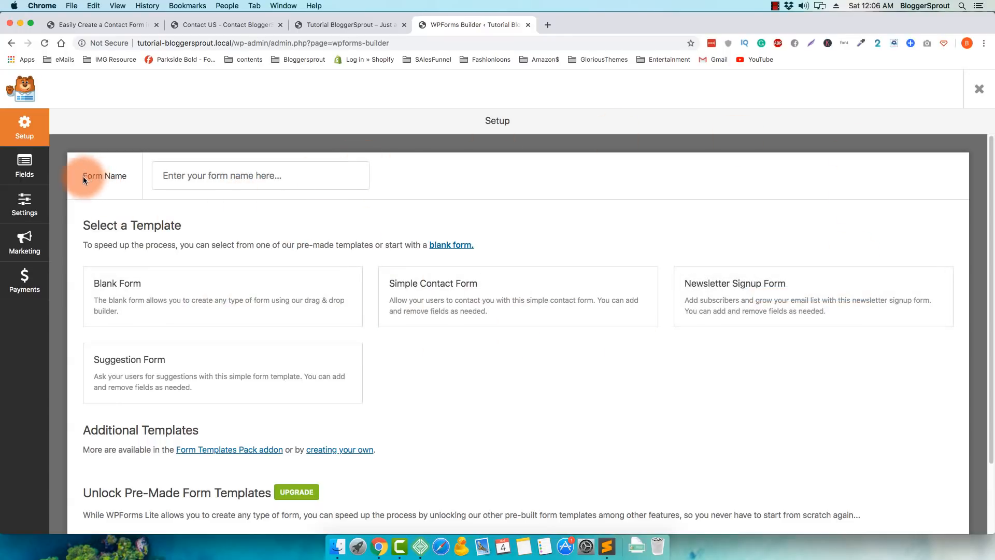
left_click(182, 177)
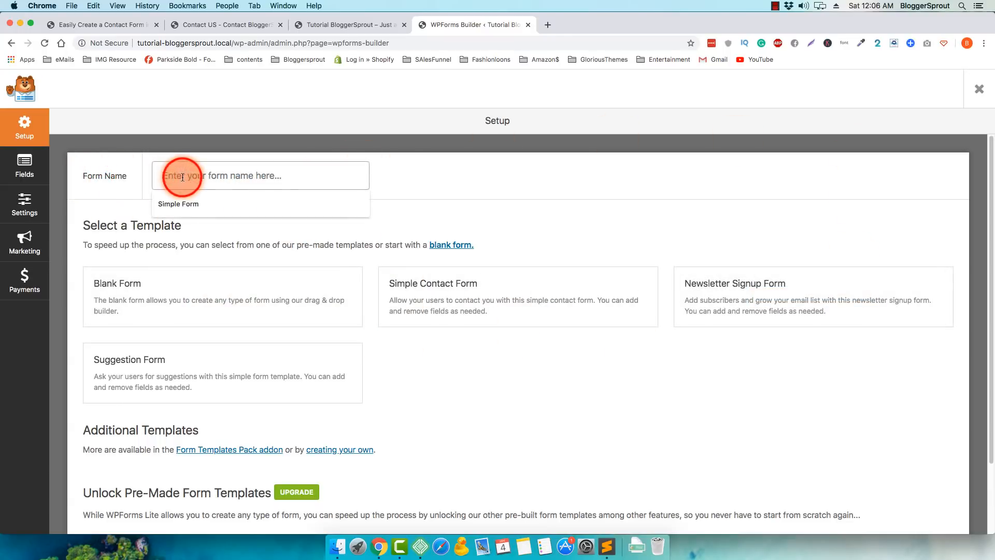
type("Contact Form")
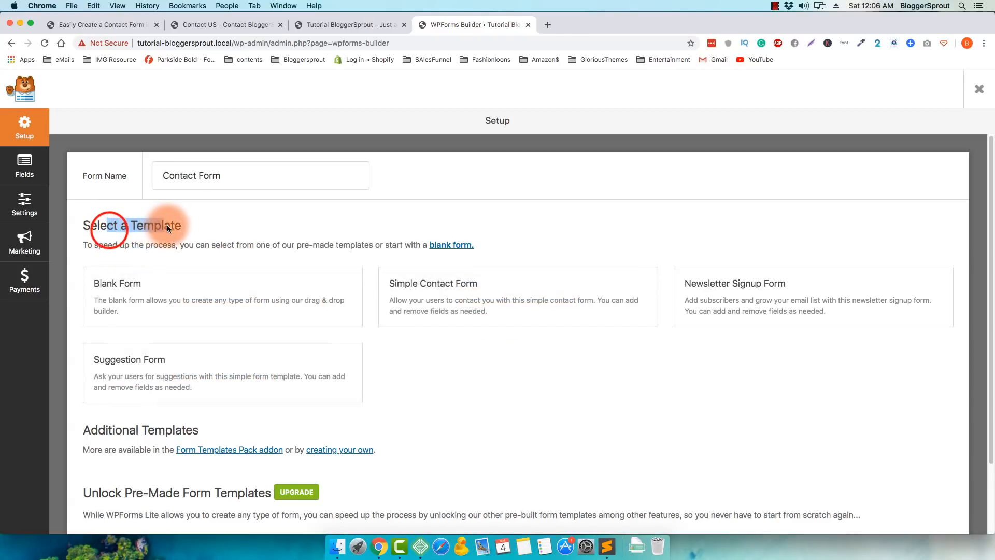
Step: Create the form from the Simple Contact Form template and add a Single Line Text field between Email and Comment or Message
left_click(418, 368)
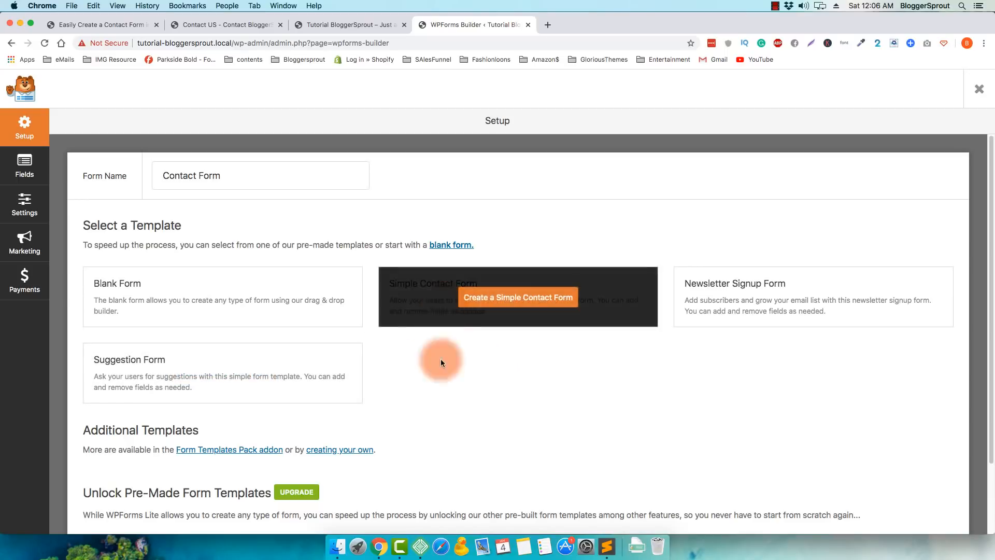
left_click(499, 299)
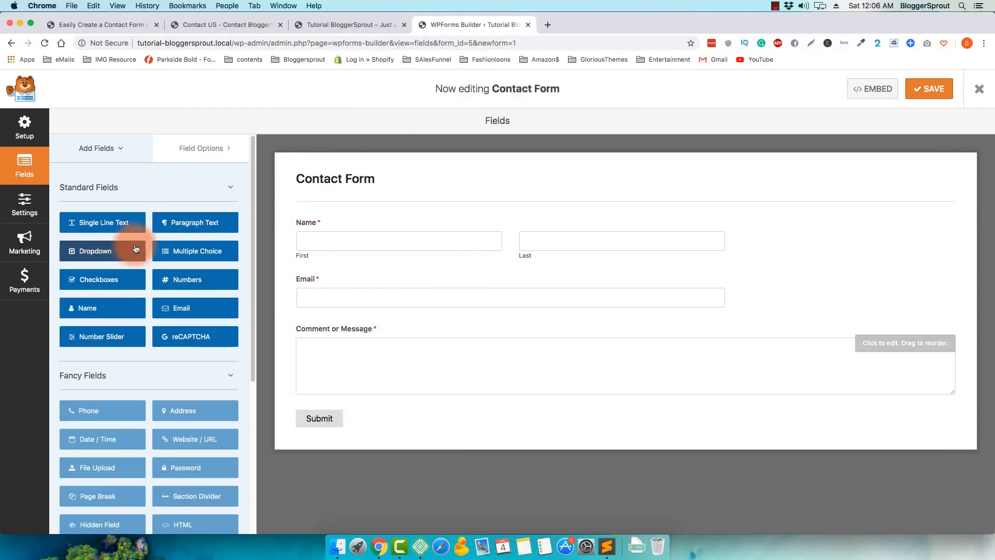
left_click(99, 149)
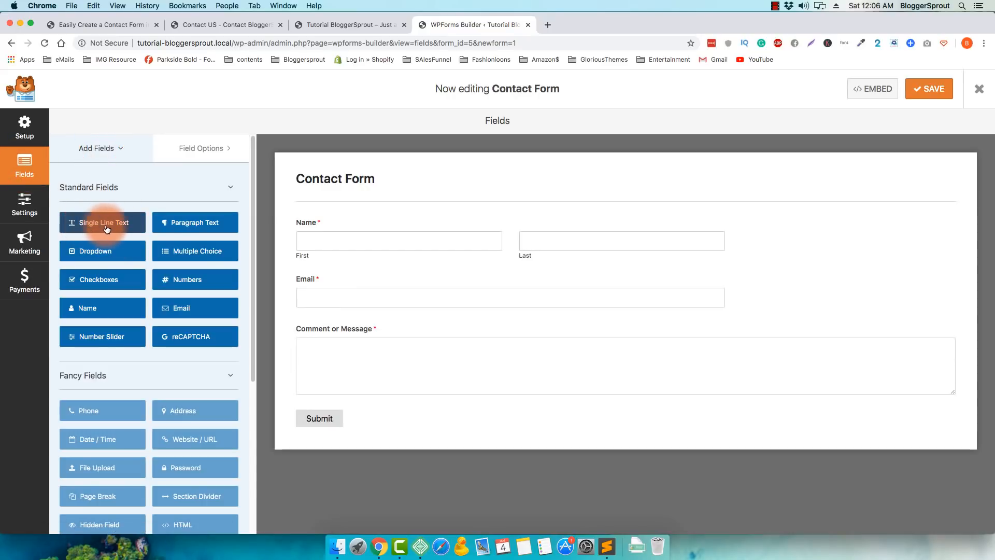
left_click_drag(101, 229, 339, 331)
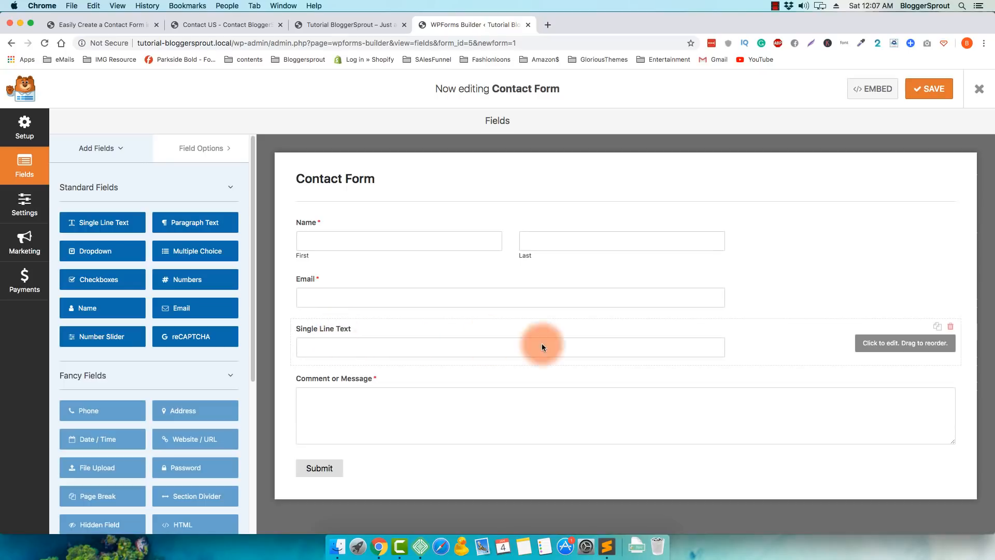
Step: Label the new Single Line Text field "Subject" and make it required
left_click(881, 346)
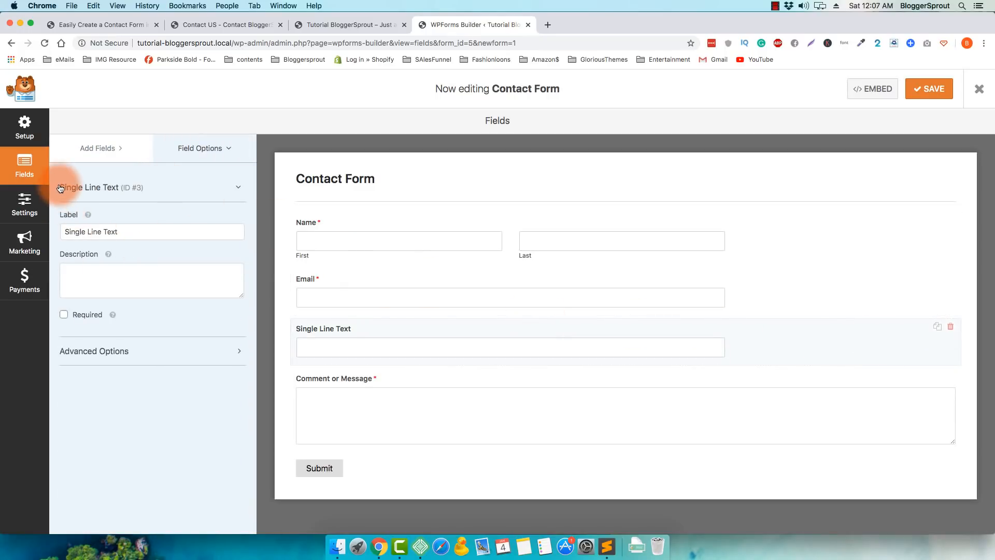
triple_click(126, 233)
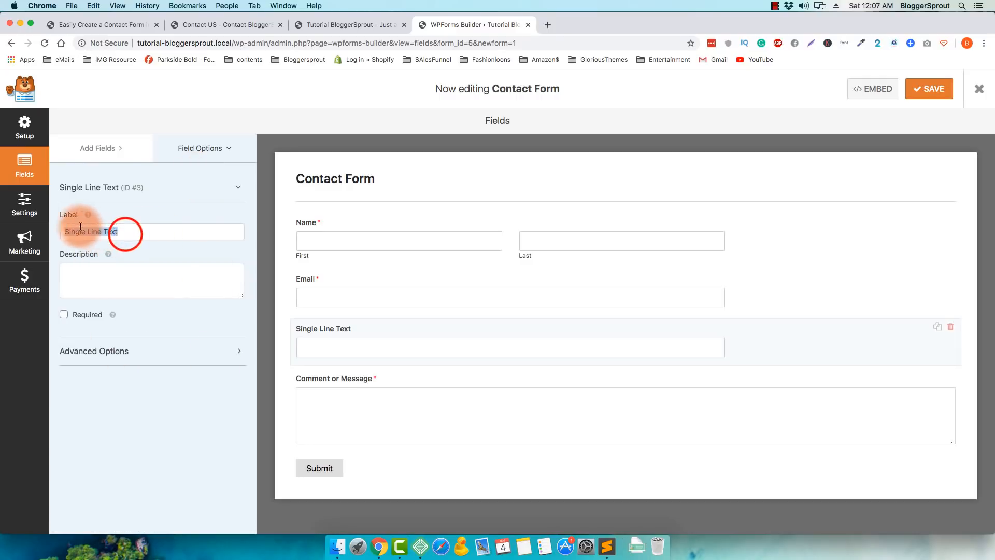
key("BackSpace")
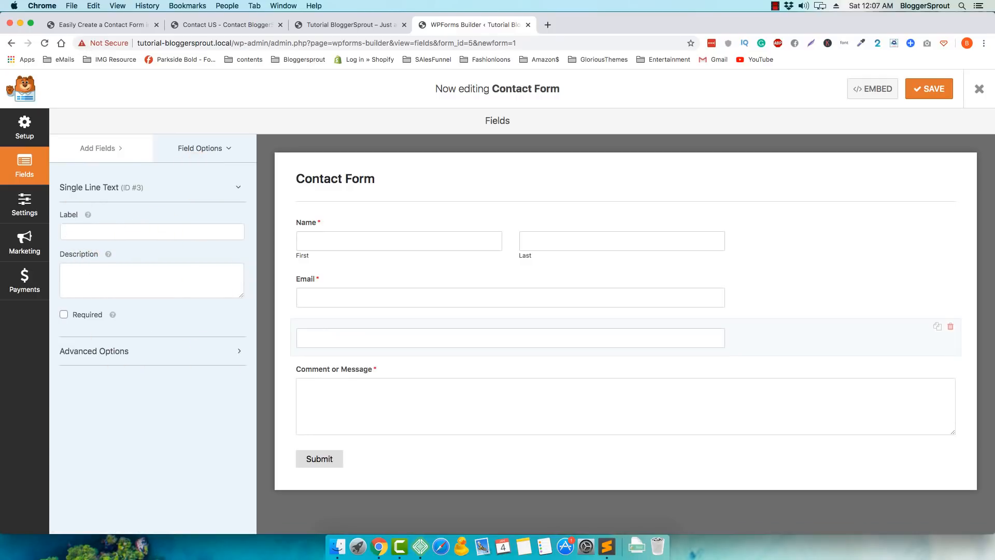
type("Subject")
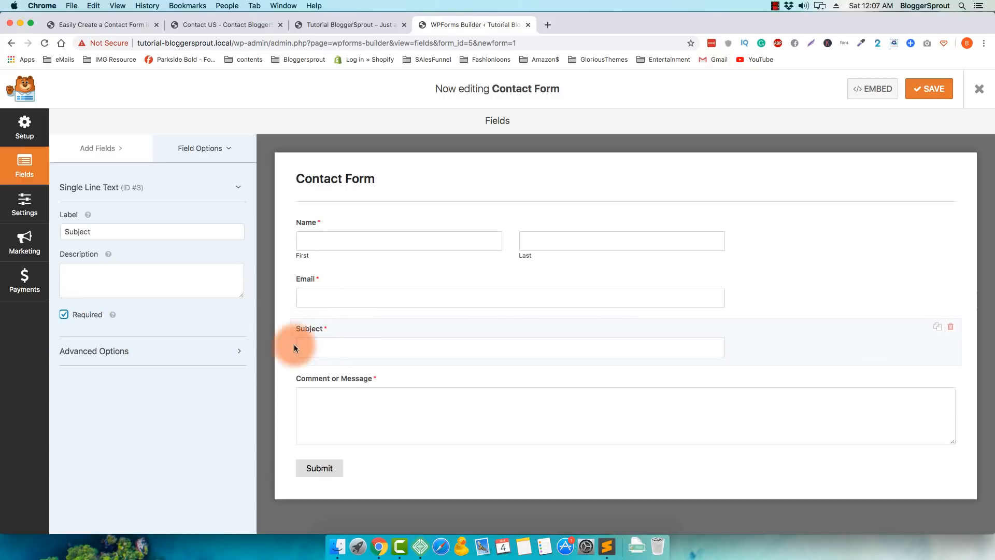
left_click(323, 329)
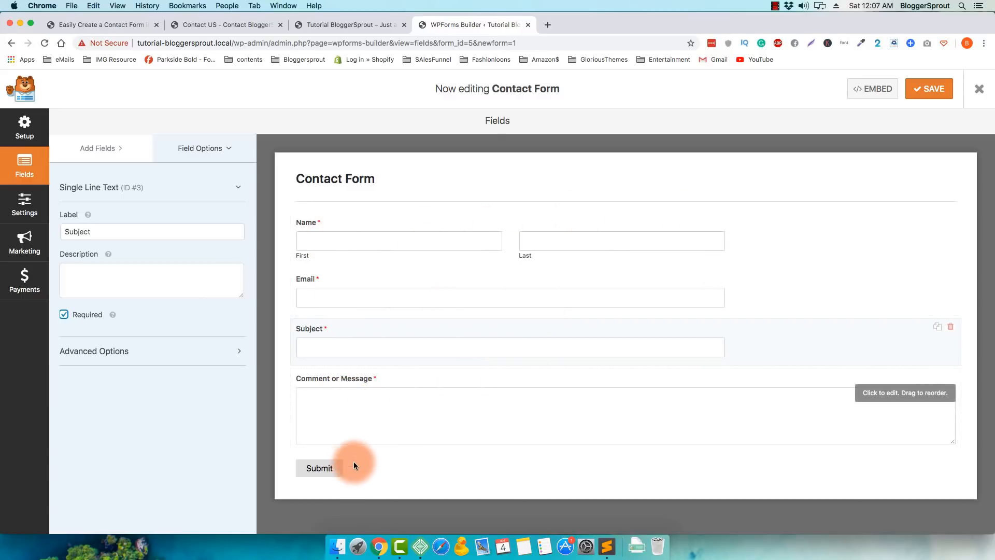
Step: Look over the form's general settings, including the form name, description and submit button text
left_click(328, 470)
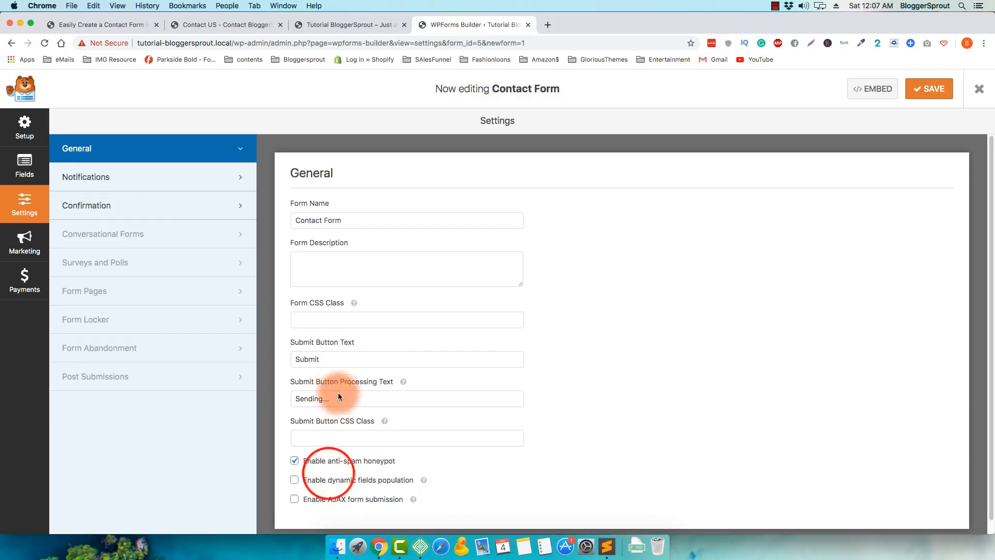
left_click(24, 166)
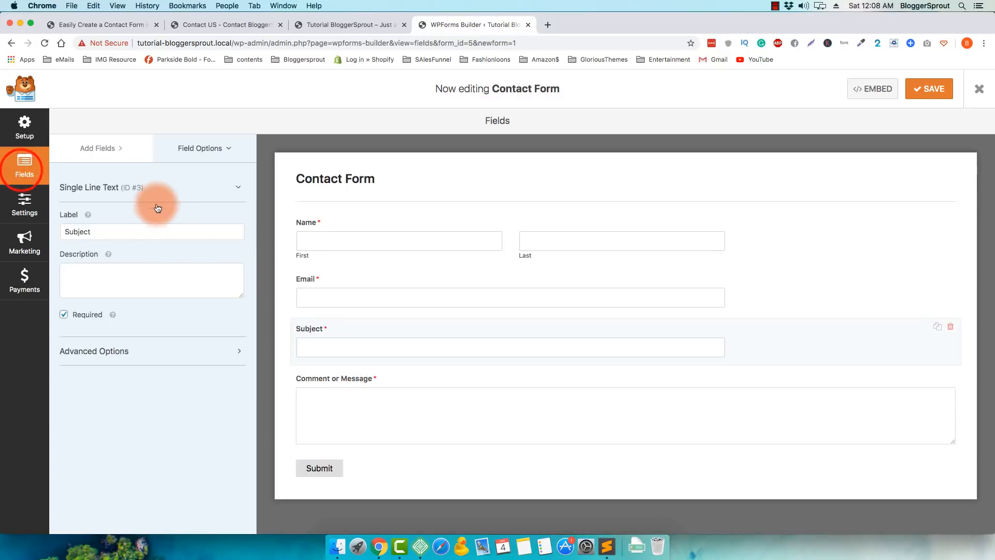
left_click(29, 200)
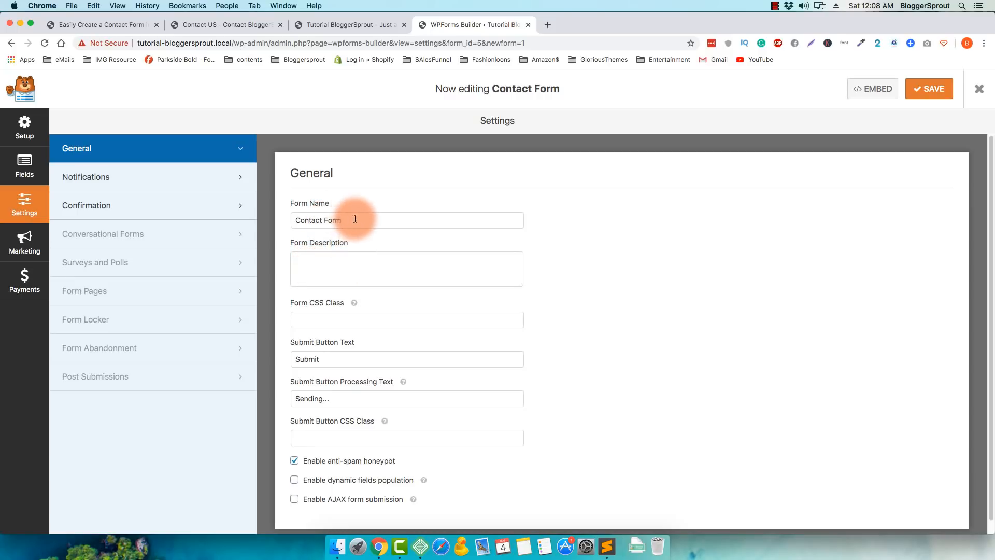
left_click_drag(352, 218, 296, 220)
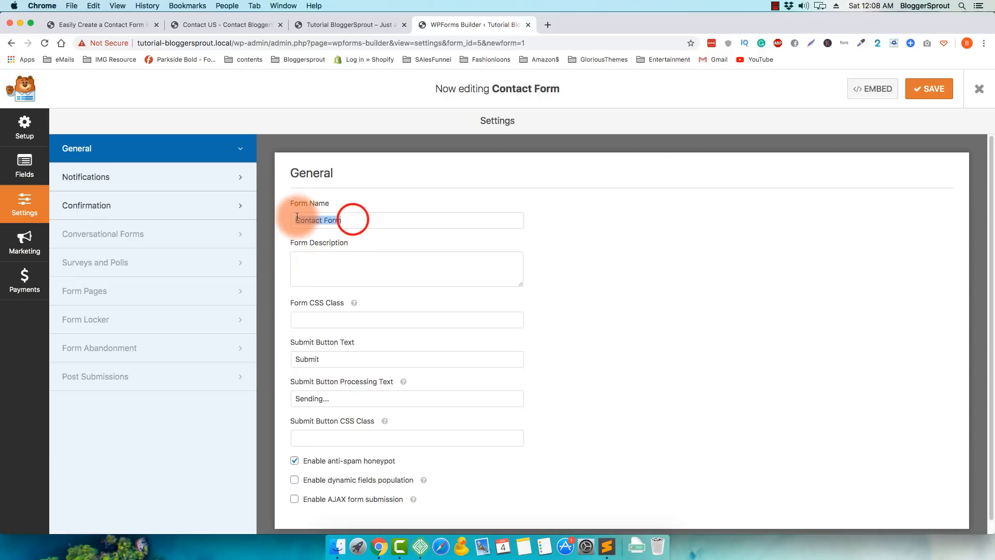
left_click(326, 266)
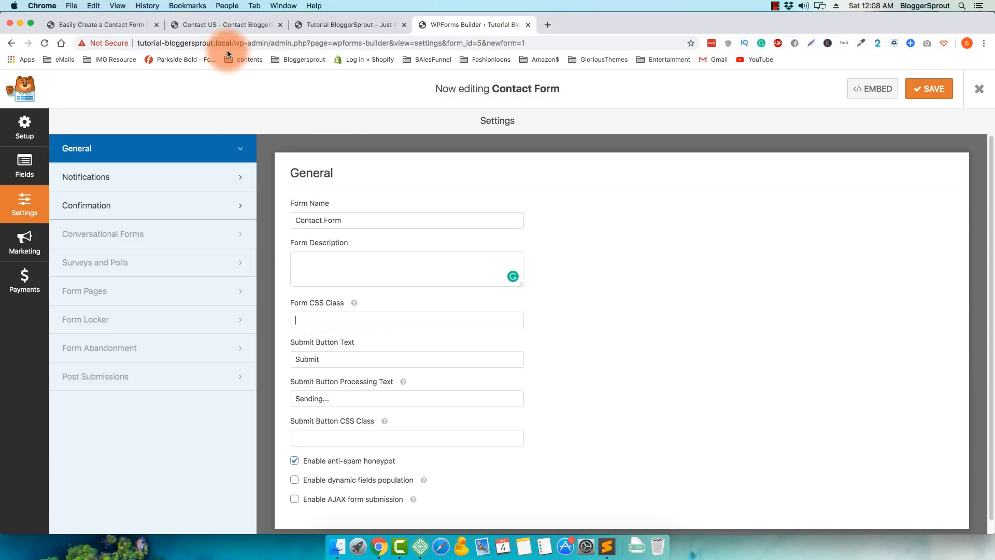
double_click(299, 359)
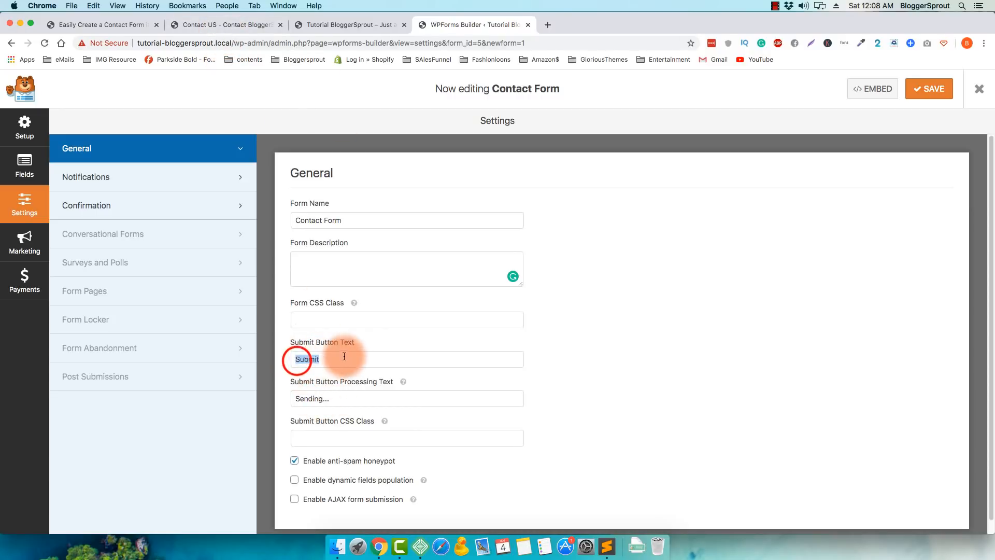
Step: Examine the form and its submit button on the BloggerSprout Contact page, and glance at the tutorial site's home page
left_click(219, 22)
scroll(298, 161, "down", 8)
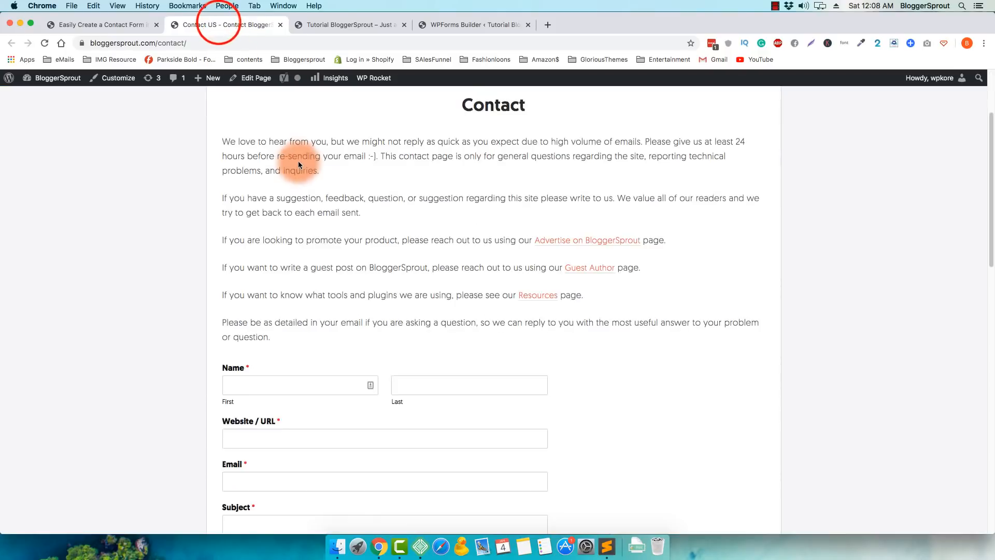
scroll(297, 161, "down", 3)
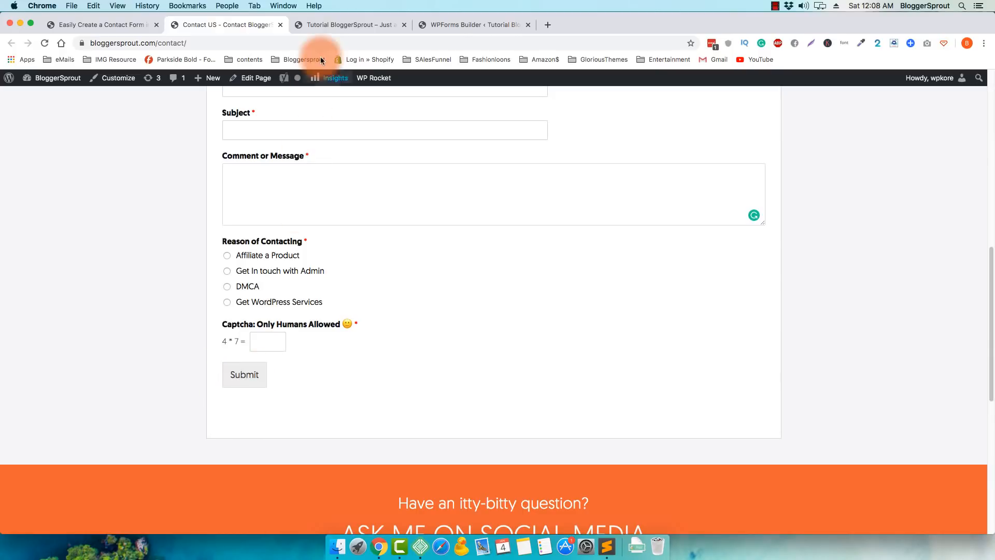
left_click(333, 27)
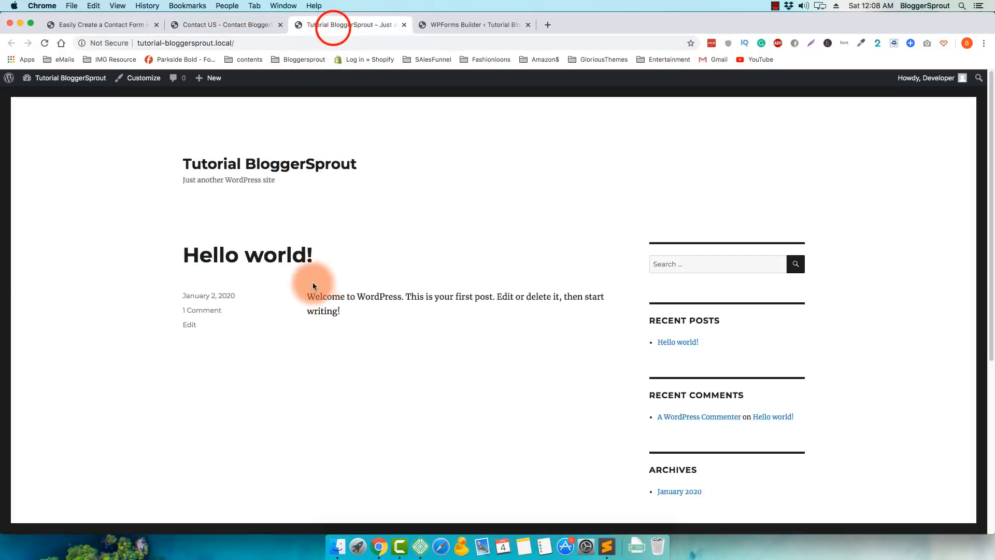
Step: Return to the WPForms builder, set the submit button text to "Contact Me", and save the form
left_click(450, 24)
left_click(340, 356)
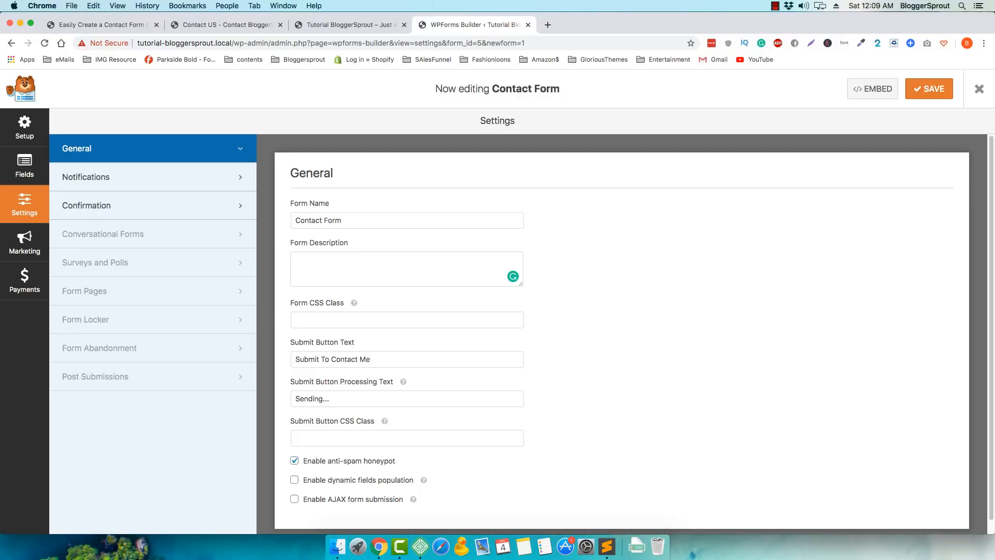
left_click_drag(331, 359, 282, 360)
key("BackSpace")
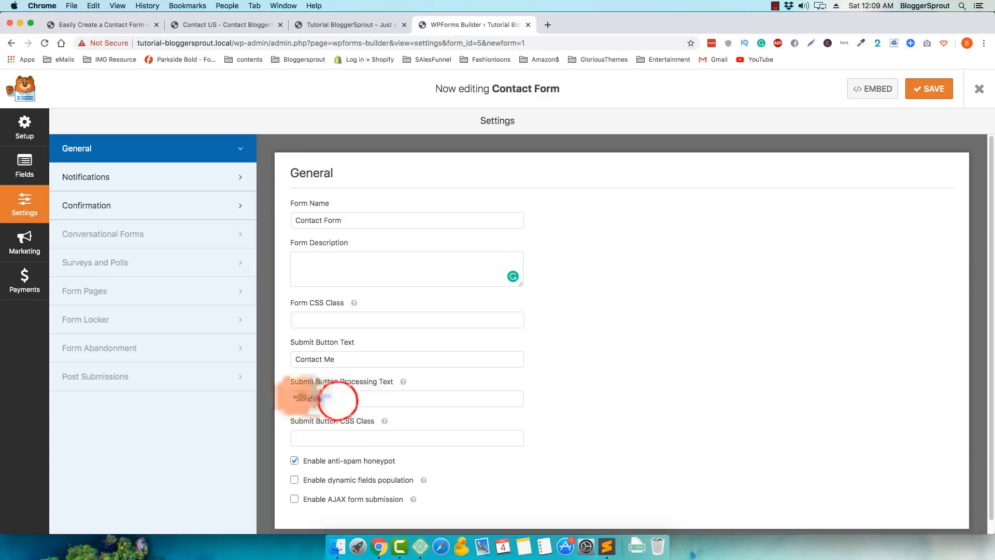
triple_click(334, 397)
left_click(336, 397)
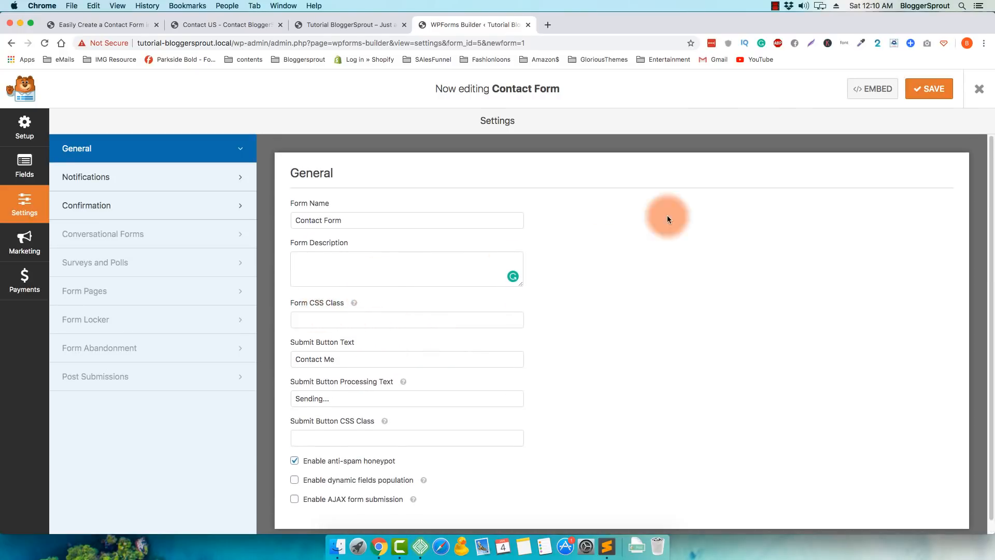
left_click(923, 95)
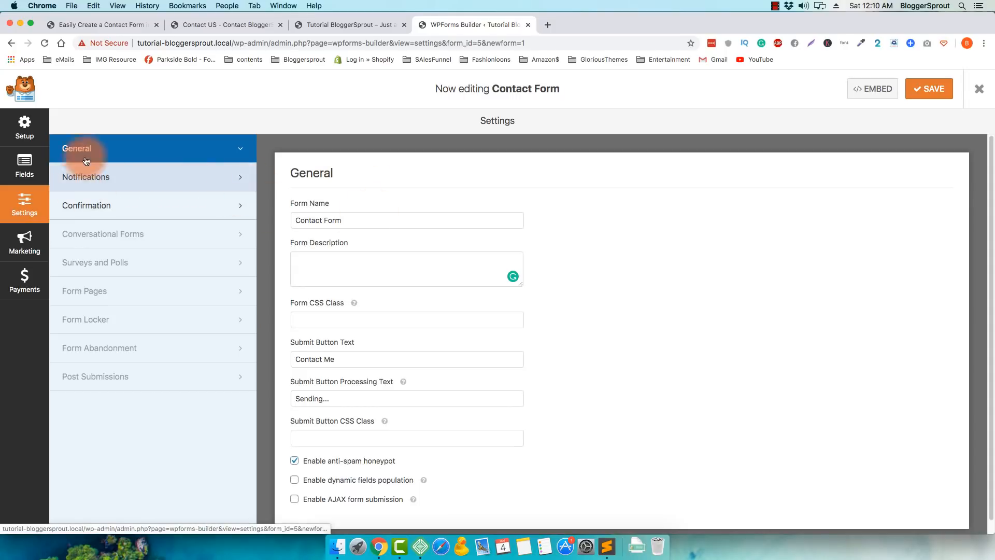
Step: Review the form's default notification settings and briefly show the smart tags for Send To Email Address
left_click(93, 185)
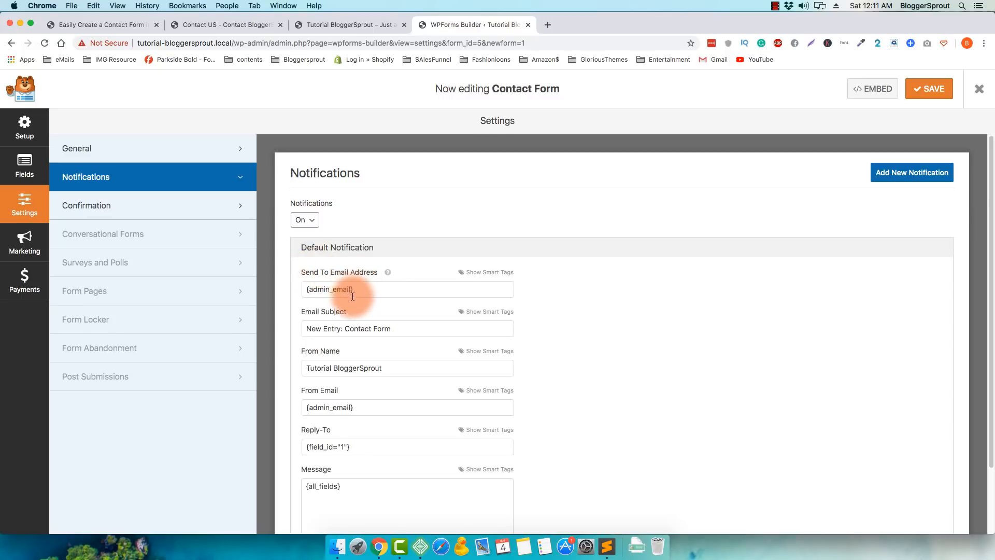
scroll(329, 252, "down", 3)
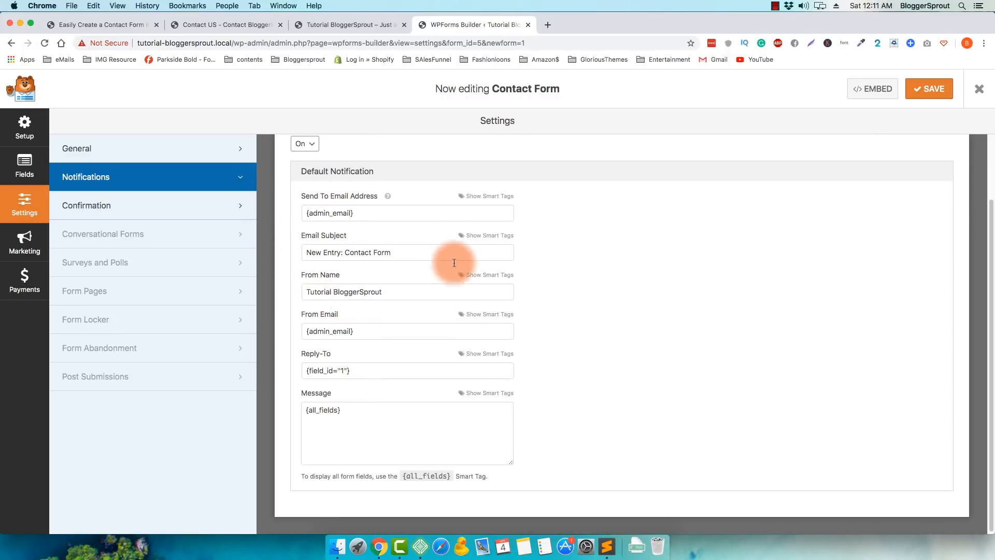
left_click(506, 201)
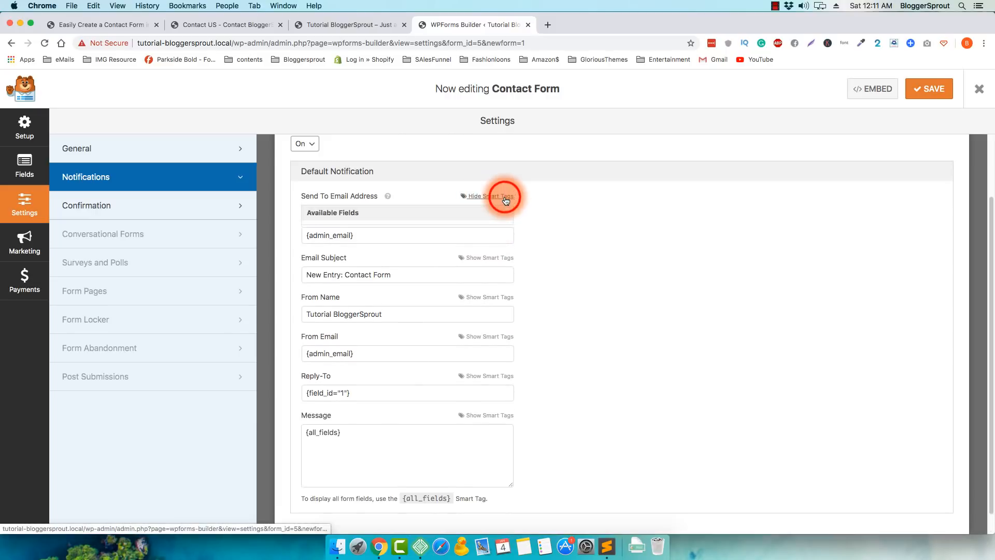
left_click(503, 199)
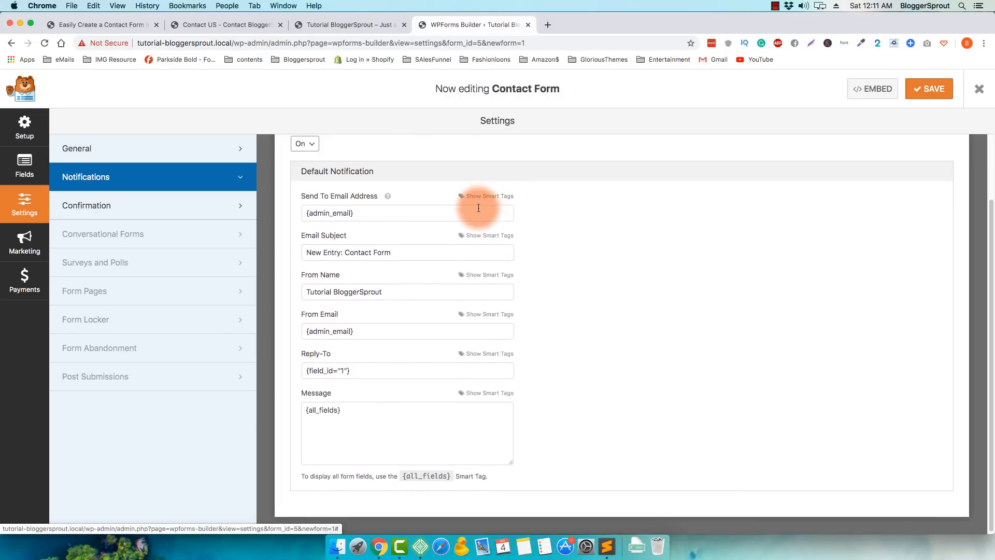
Step: Read the list of smart tags available in WPForms in the BloggerSprout contact form article
left_click(120, 26)
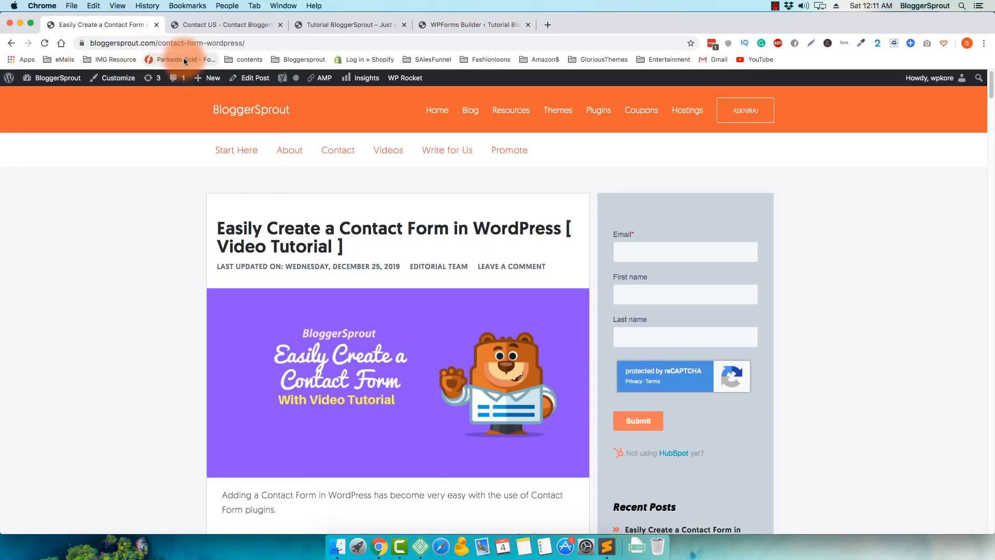
scroll(258, 222, "down", 20)
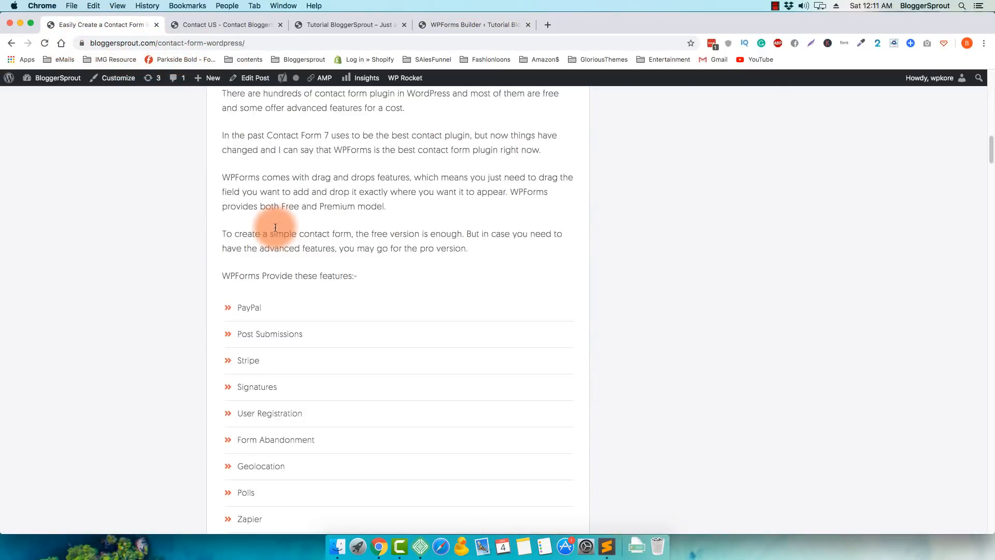
scroll(275, 228, "down", 20)
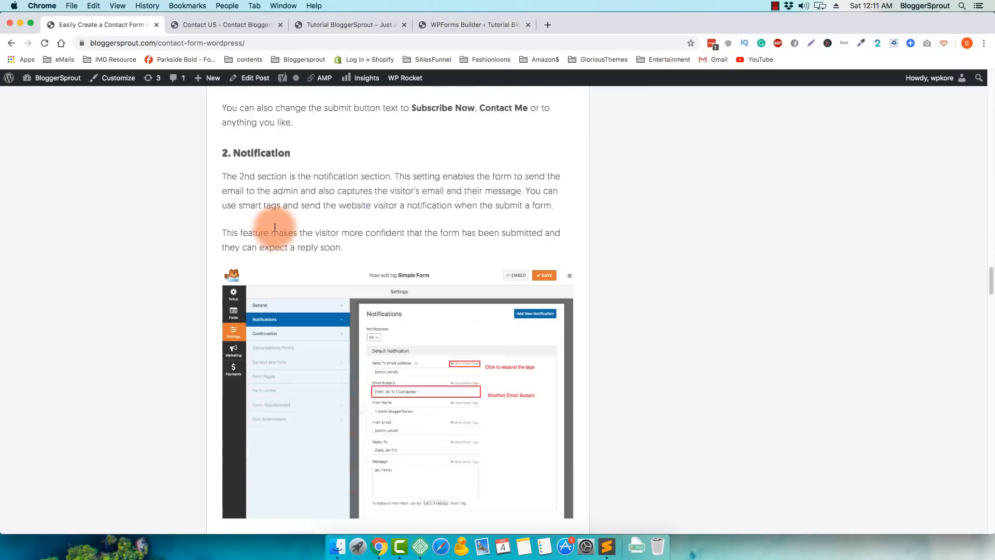
triple_click(233, 193)
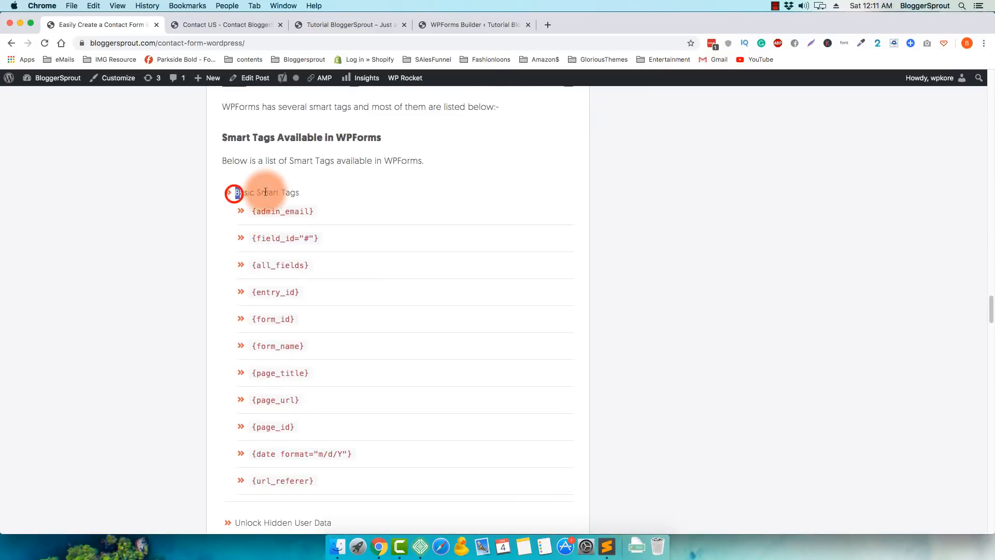
scroll(304, 214, "down", 2)
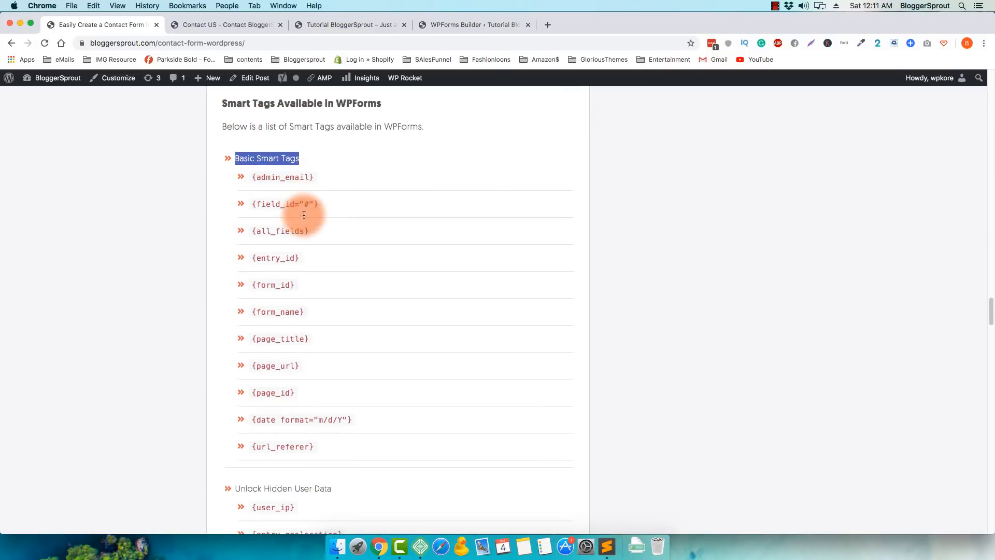
scroll(305, 213, "down", 4)
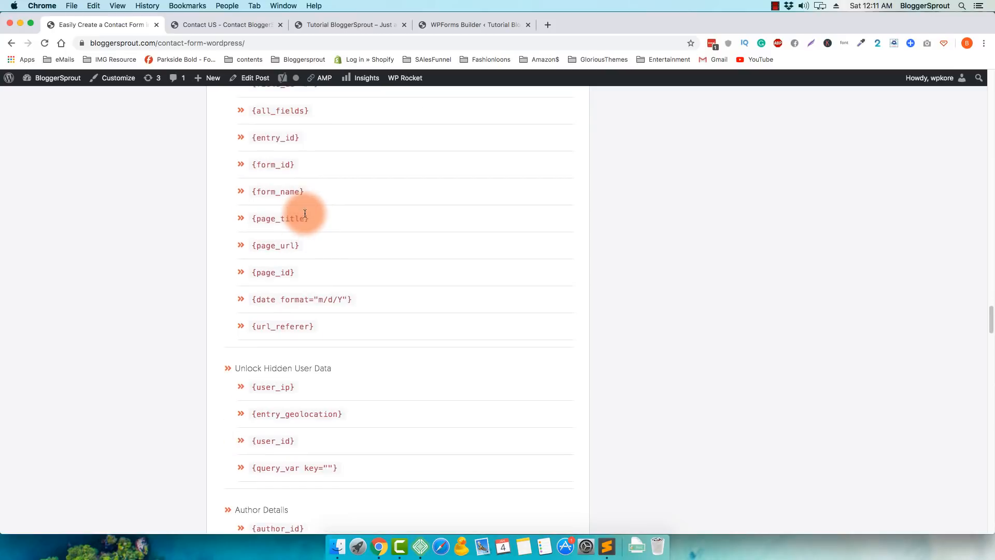
scroll(262, 214, "up", 4)
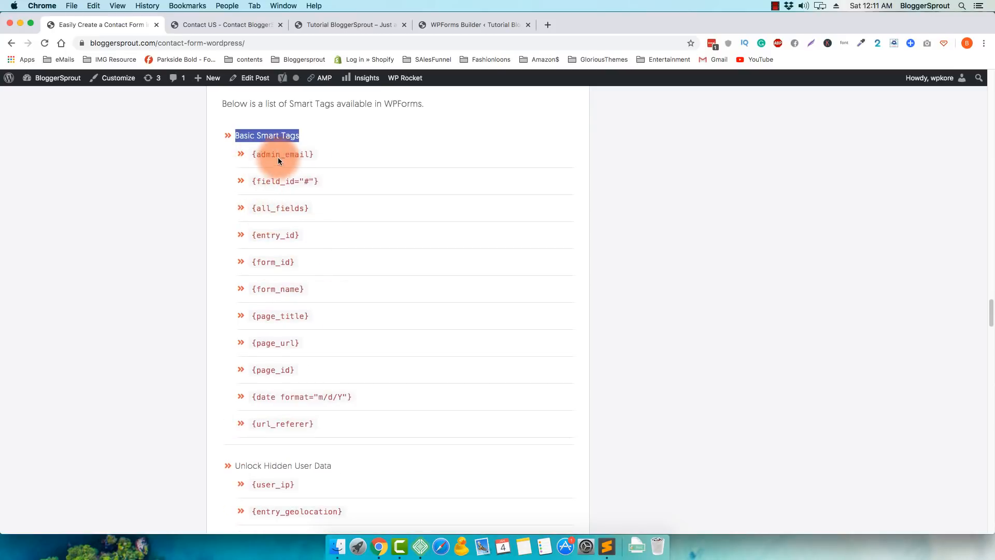
scroll(317, 276, "down", 9)
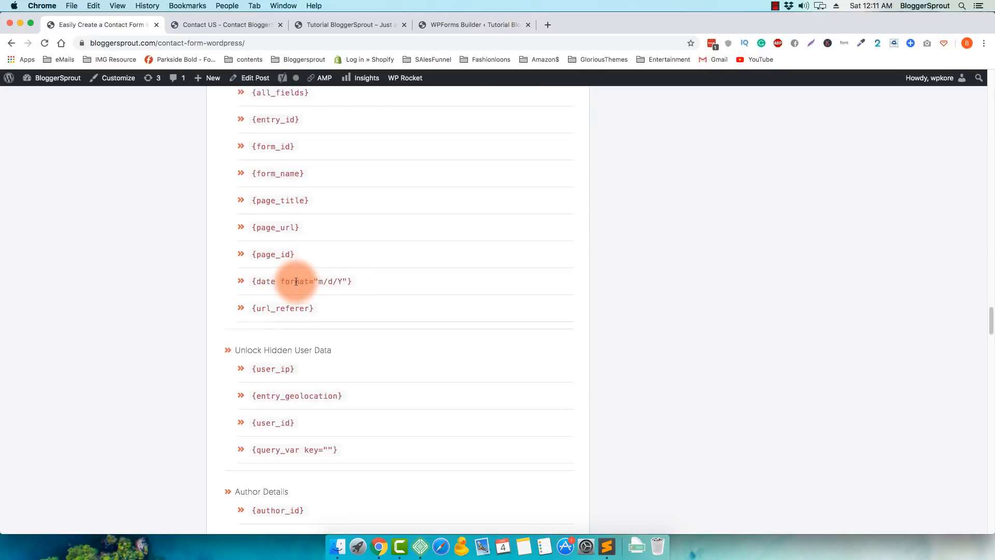
scroll(296, 281, "down", 13)
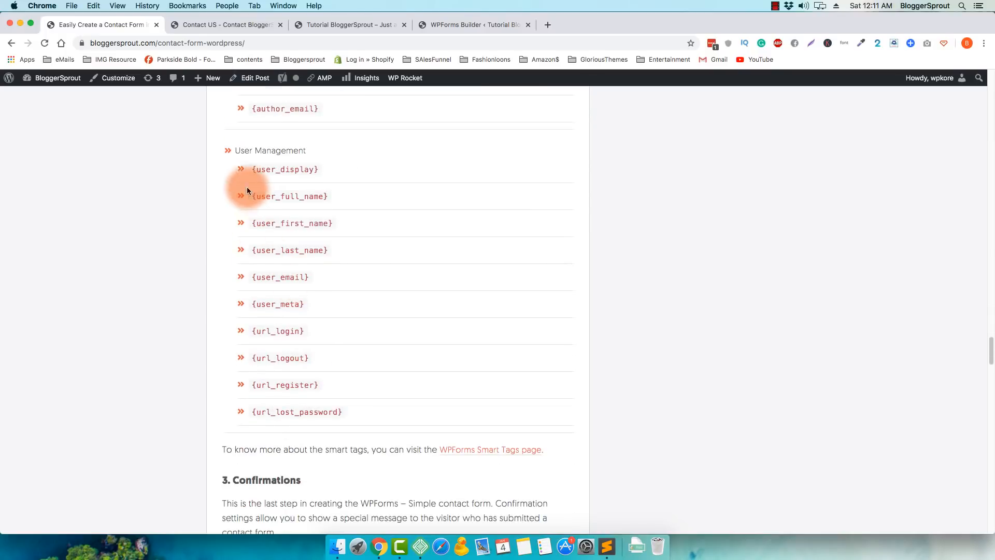
Step: Review the User Management smart tags in the article, and return to the WPForms builder to examine the Send To Email Address setting
left_click_drag(250, 169, 348, 408)
left_click(348, 409)
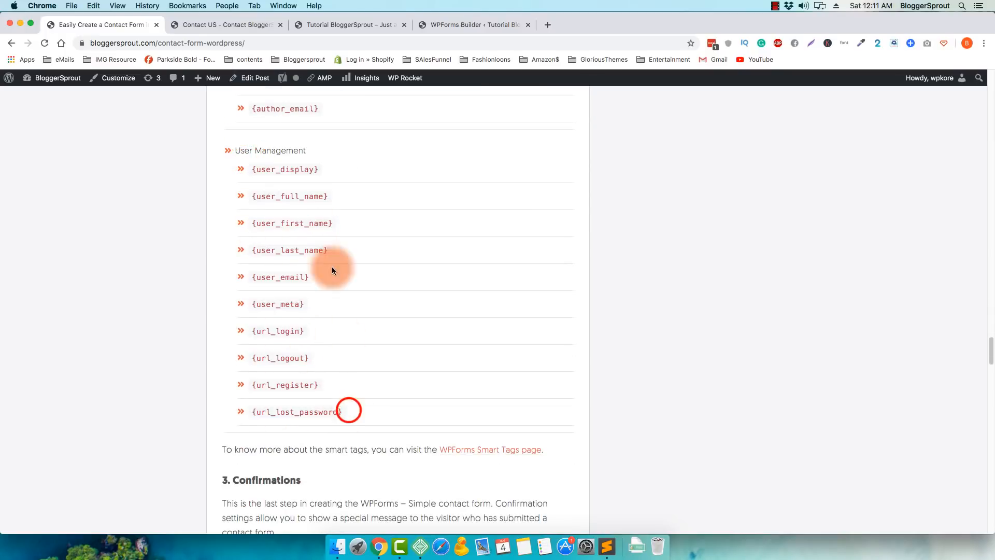
left_click(204, 27)
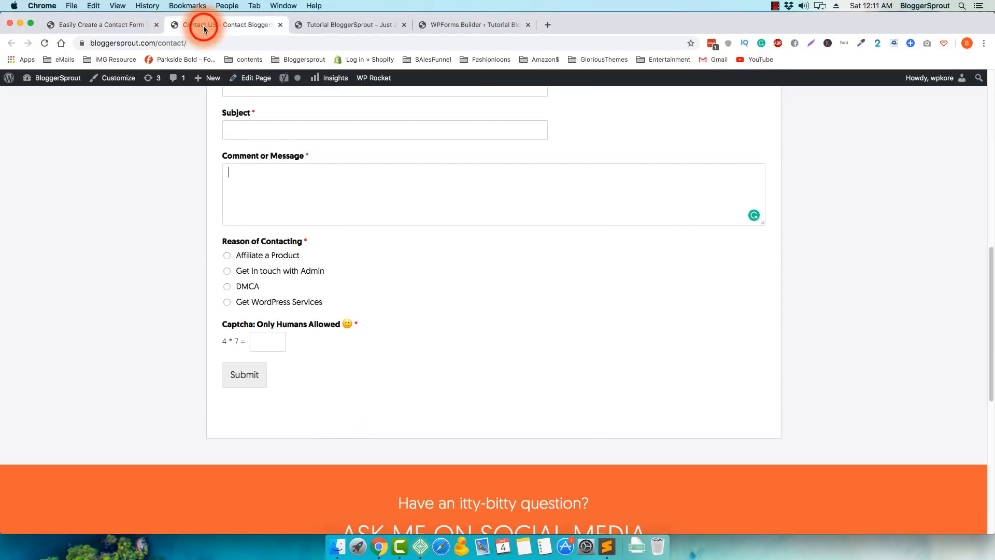
left_click(322, 26)
left_click(436, 24)
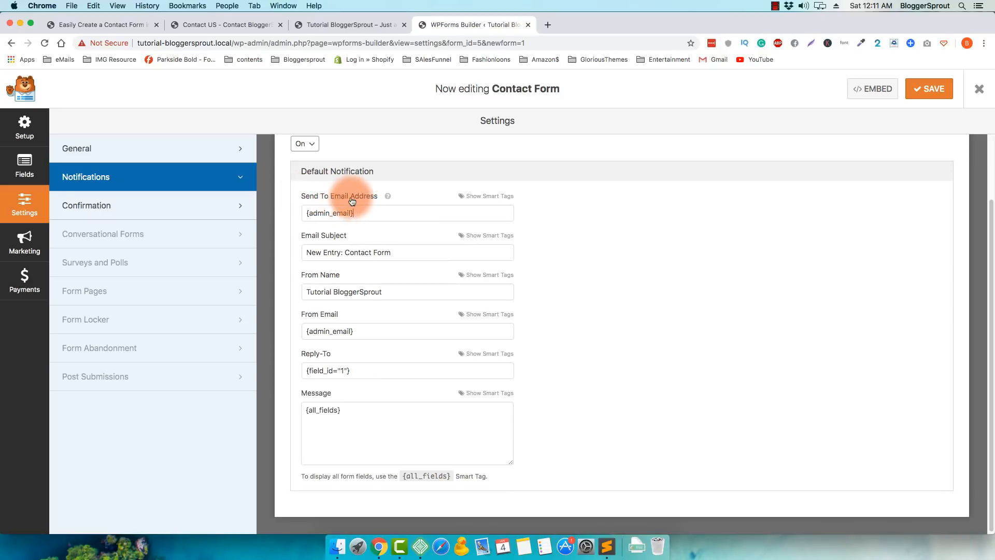
left_click(313, 215)
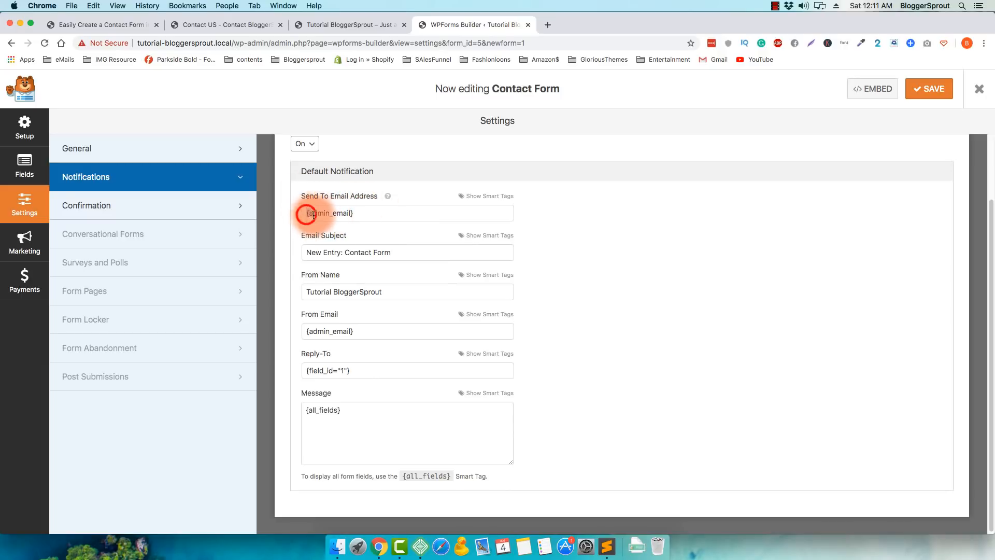
mouse_move(313, 214)
left_mouse_down()
mouse_move(364, 214)
mouse_move(307, 213)
left_mouse_up()
left_click(359, 214)
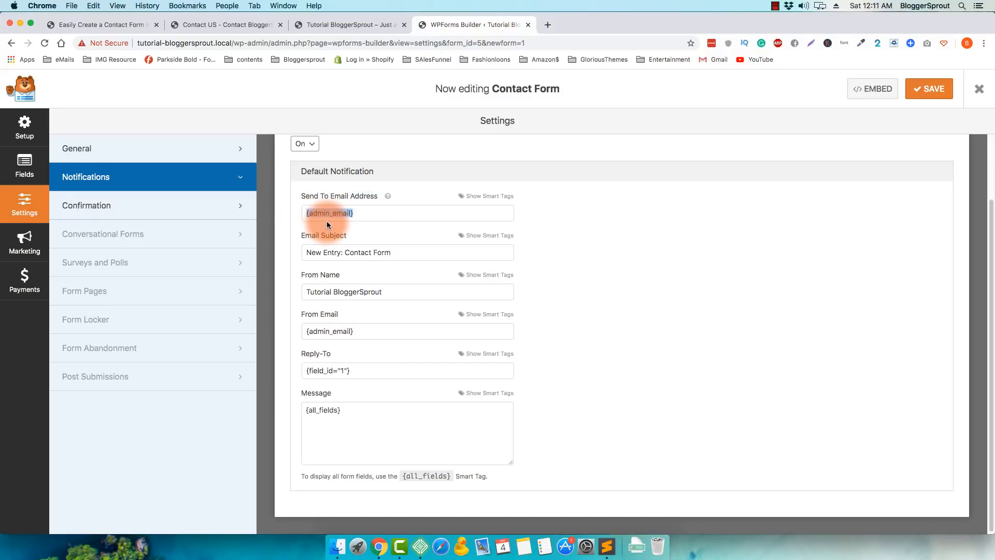
left_click(365, 214)
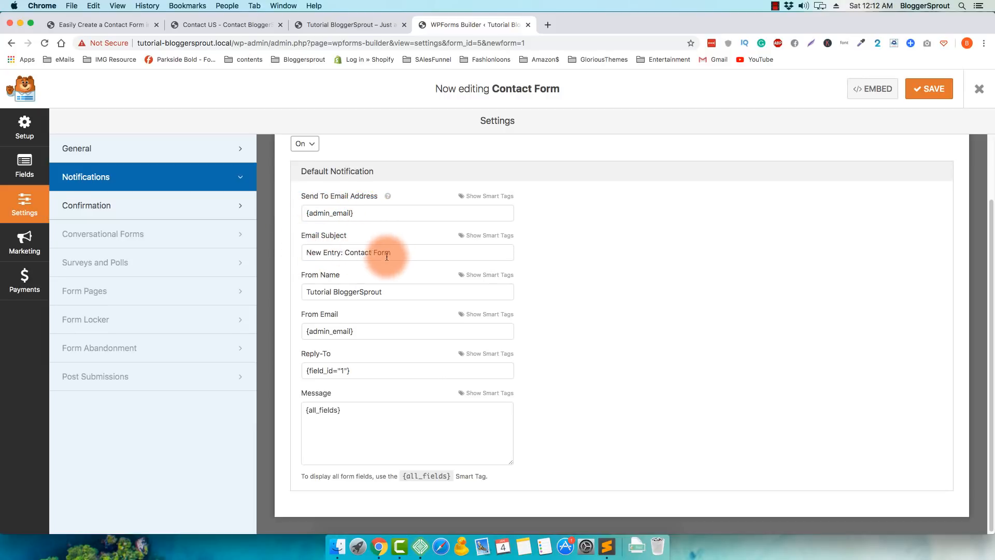
Step: Set the notification's Email Subject to "Contact Form - " followed by the Name field's smart tag, {field_id="0"}
left_click_drag(307, 252, 346, 253)
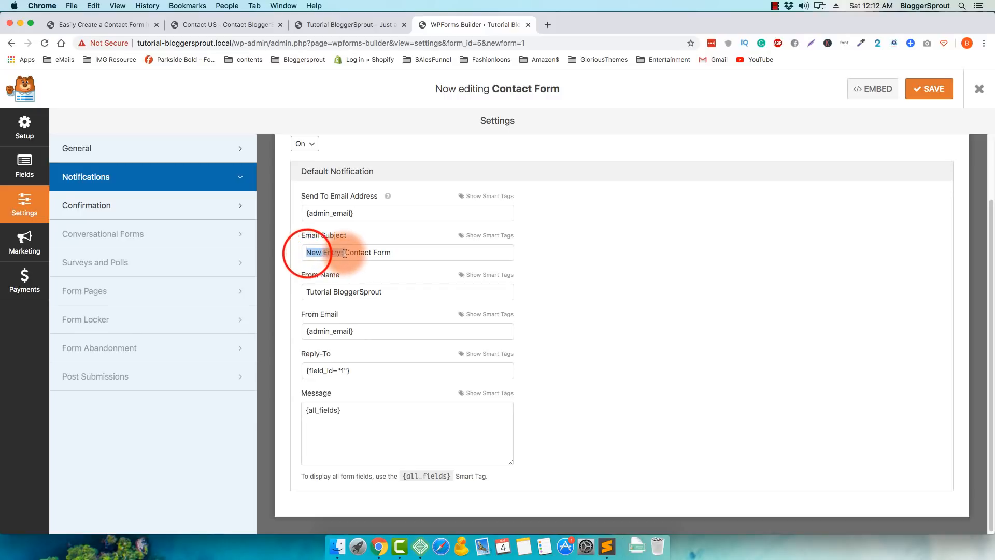
key("BackSpace")
left_click(361, 253)
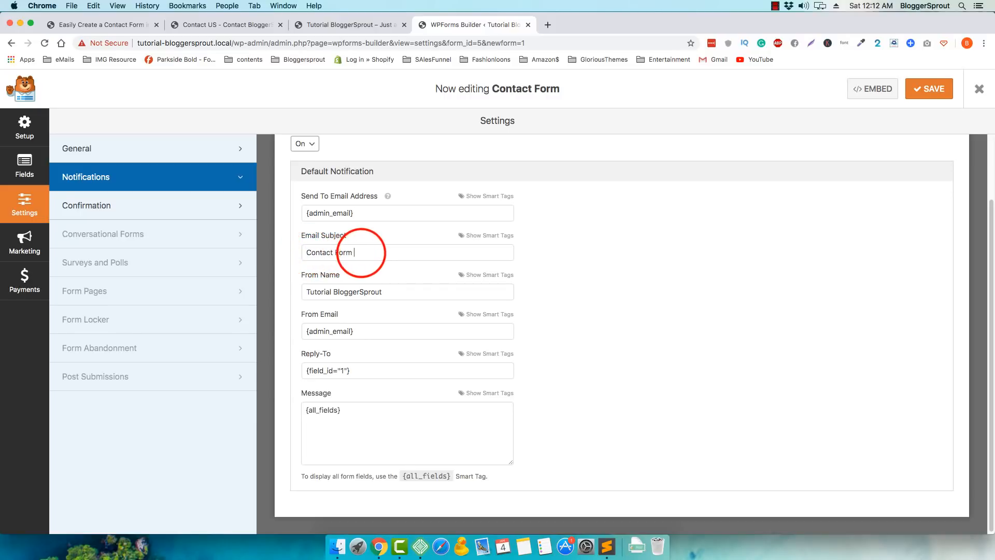
left_click(485, 235)
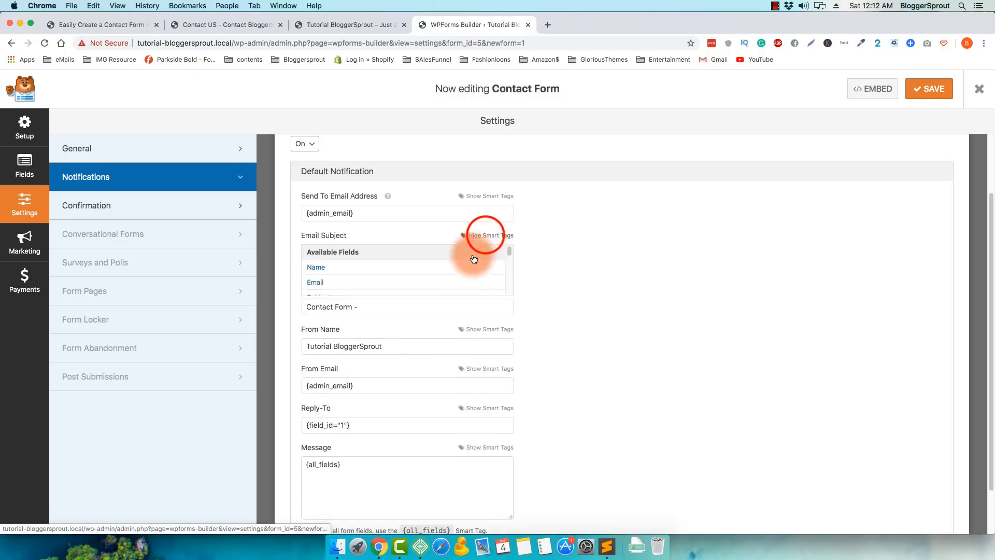
type("-")
left_click(320, 271)
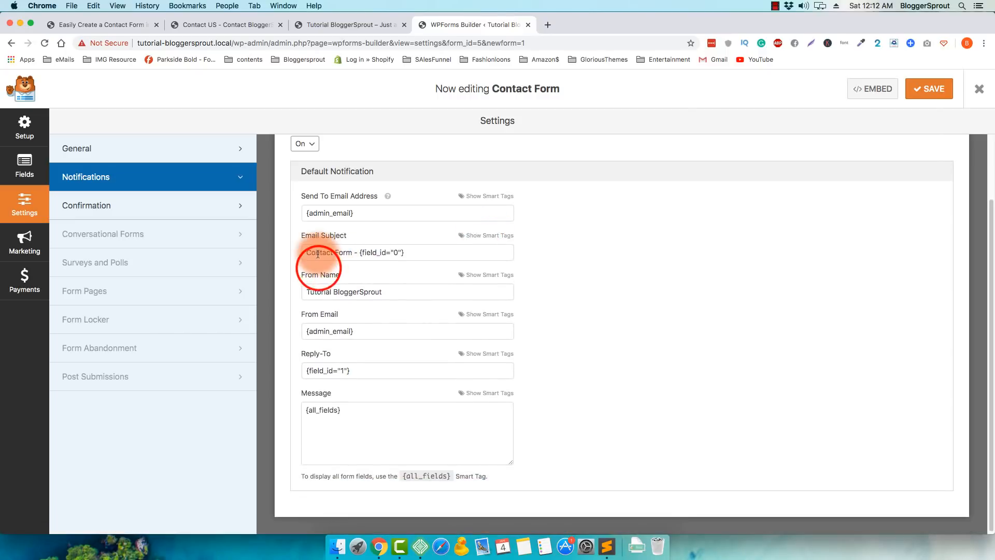
left_click_drag(360, 253, 412, 252)
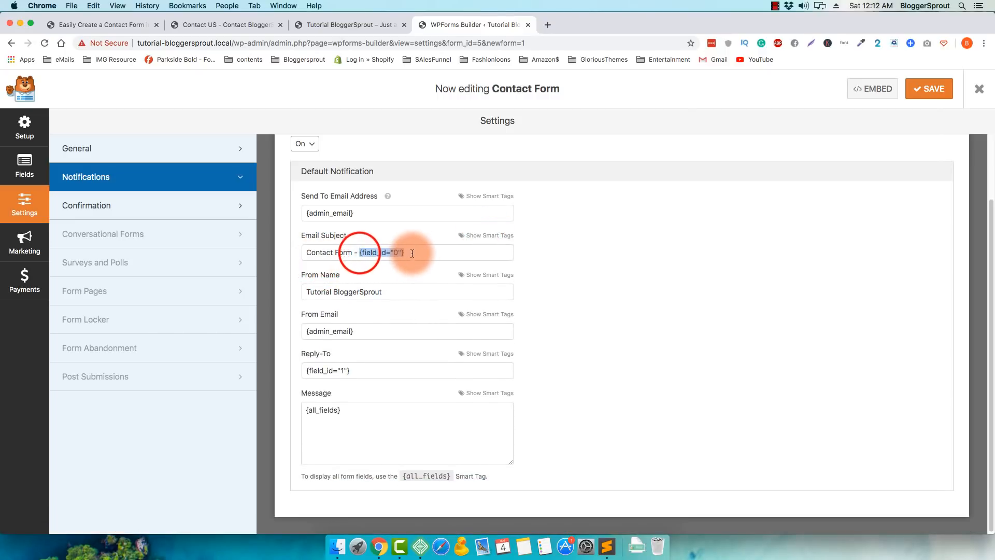
left_click(418, 251)
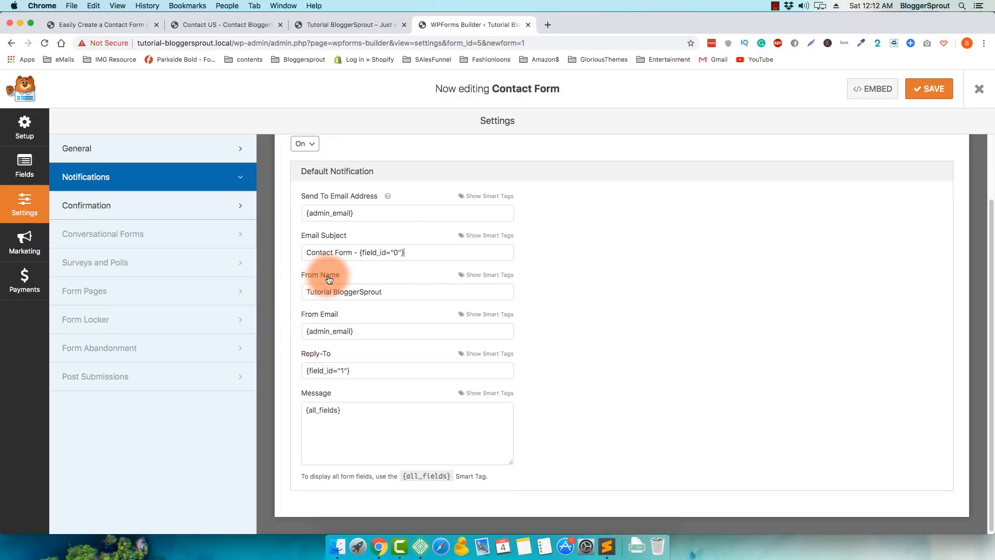
Step: Set the notification's From Name to the sender's first name followed by "From BloggerSprout"
left_click_drag(306, 292, 389, 291)
left_click(389, 290)
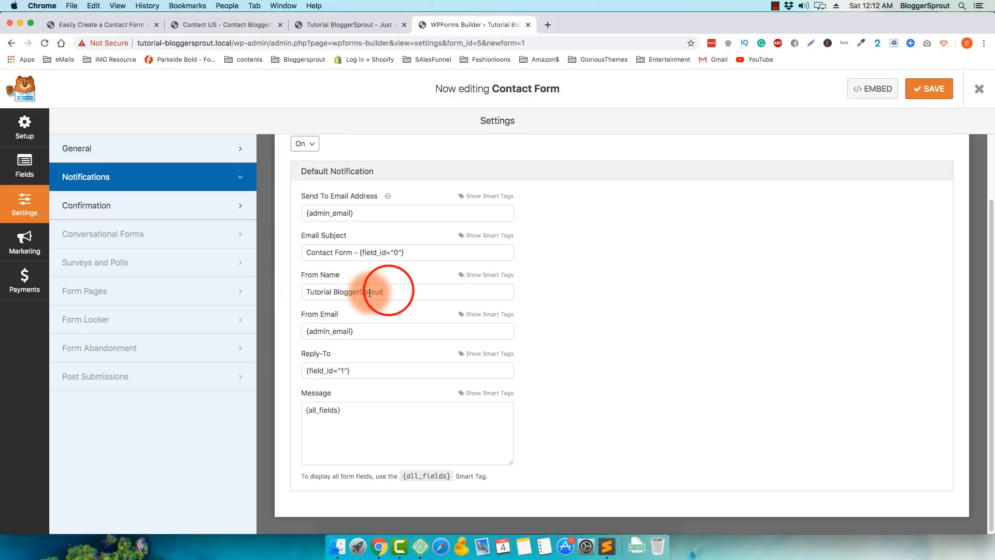
double_click(306, 292)
type("Niraj From")
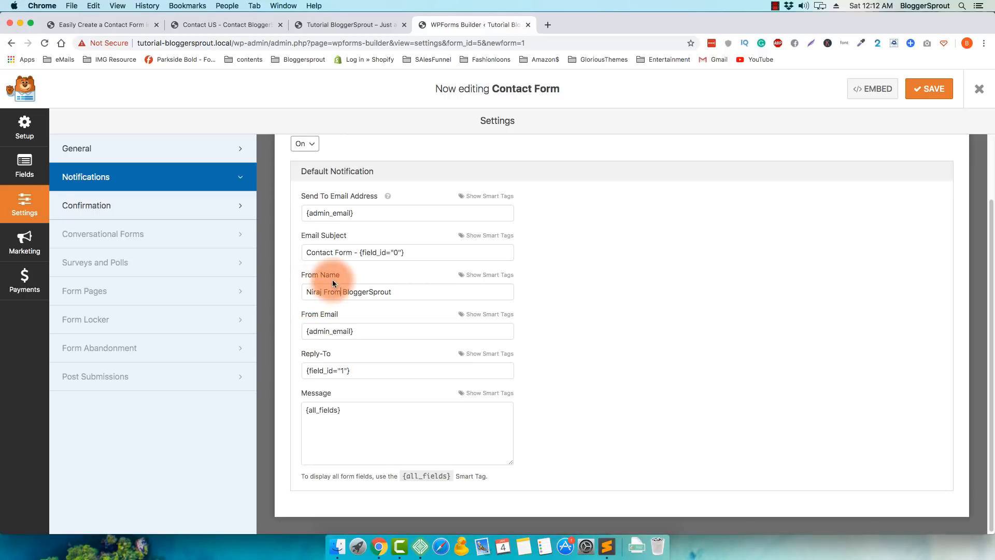
Step: Examine the From Name value, highlighting the whole text and its BloggerSprout part
left_click_drag(308, 292, 409, 291)
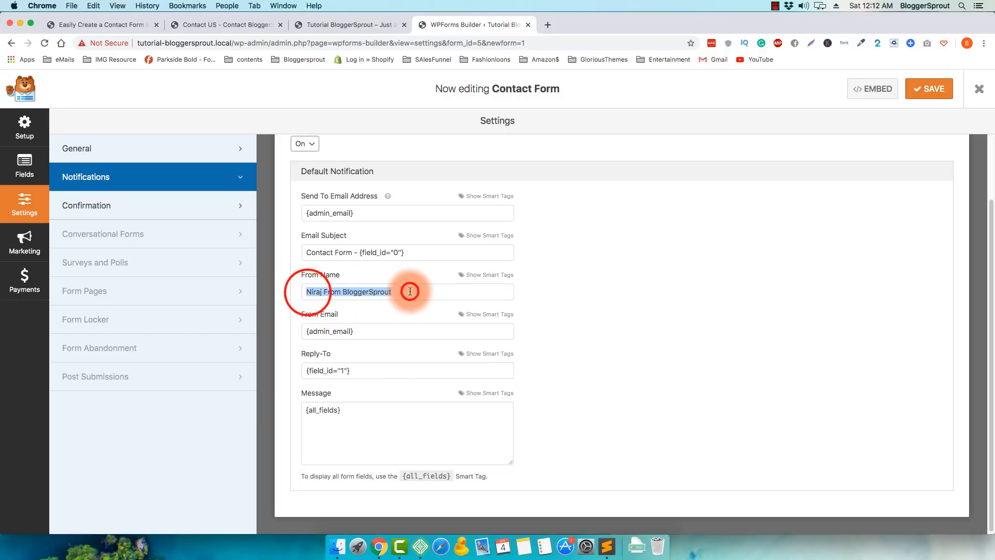
left_click(410, 292)
left_click_drag(304, 292, 393, 292)
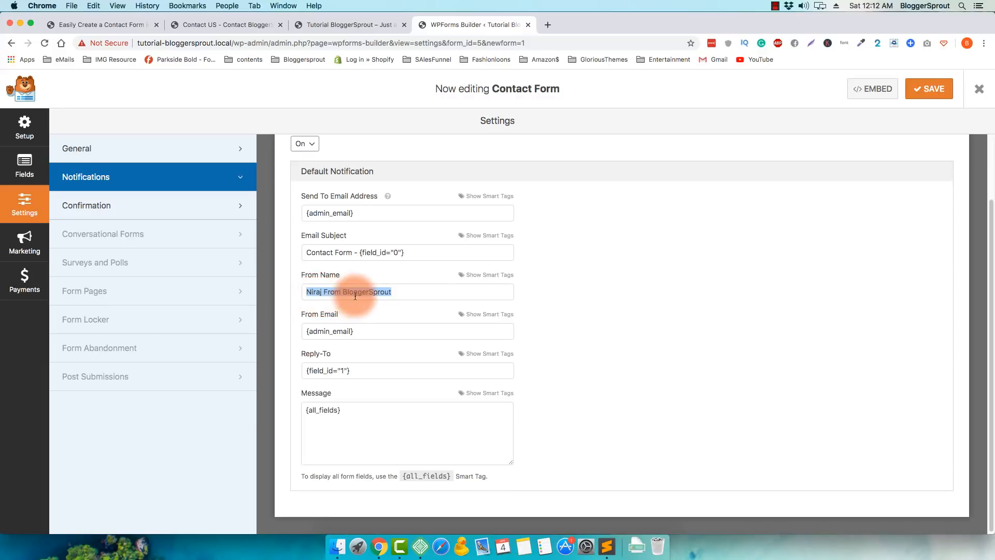
left_click(315, 293)
double_click(369, 293)
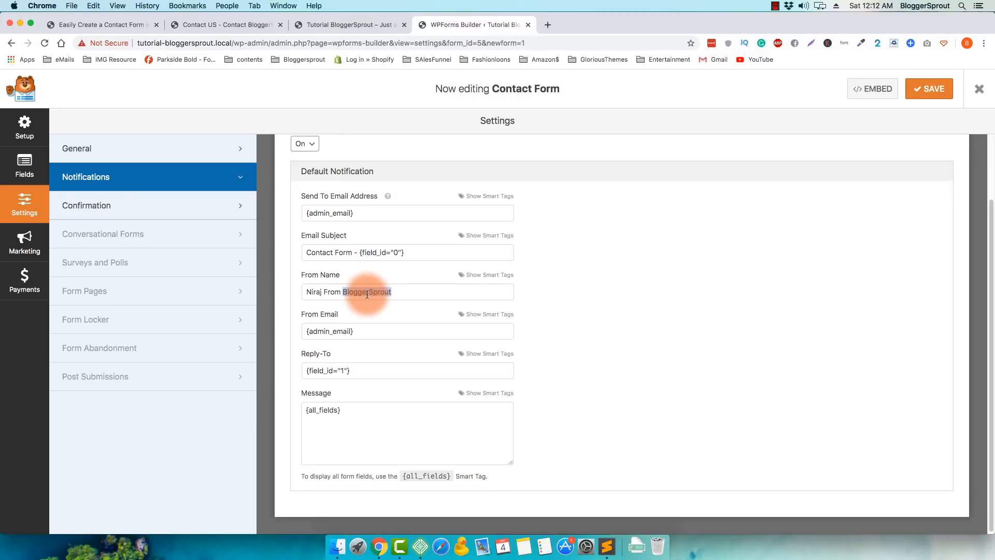
mouse_move(306, 292)
left_mouse_down()
mouse_move(395, 290)
mouse_move(291, 298)
left_mouse_up()
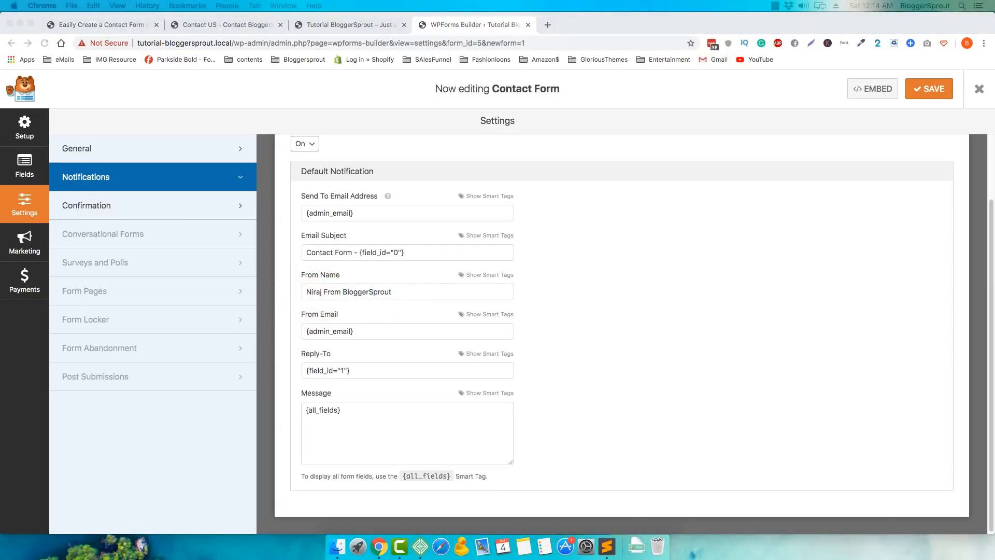
Step: Switch to Gmail, show the Quora email's sender details, and return to the WPForms builder to examine the From Email setting
left_click(564, 24)
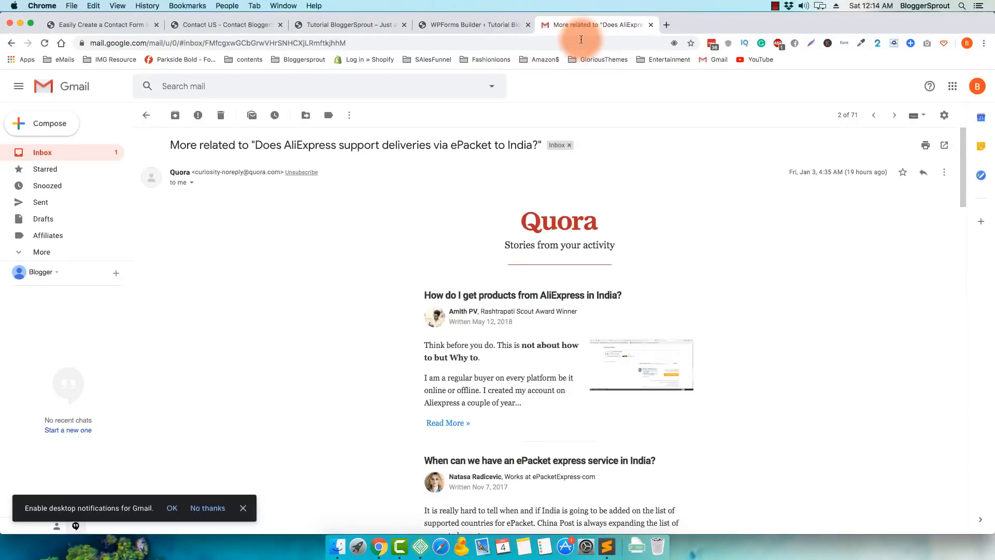
left_click(370, 122)
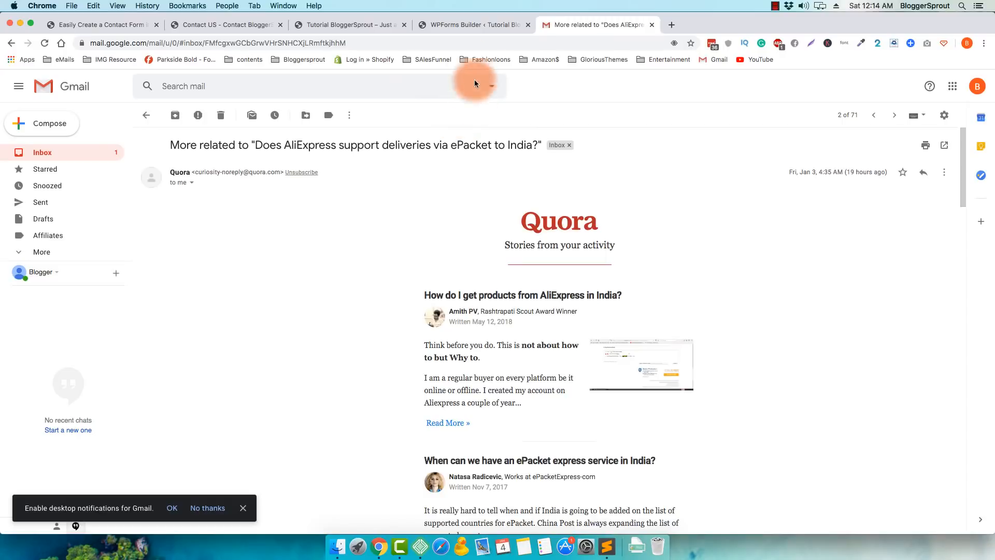
left_click(473, 27)
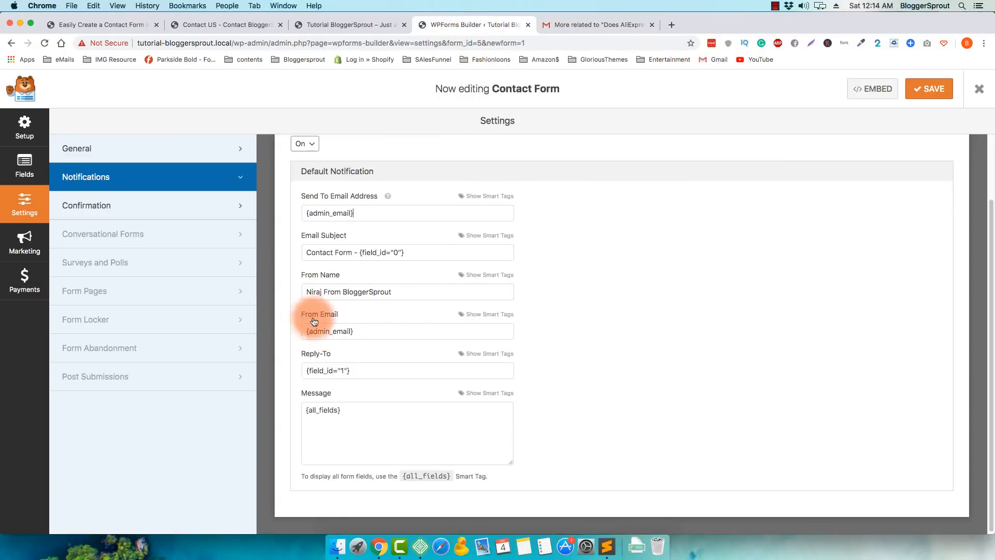
left_click(611, 24)
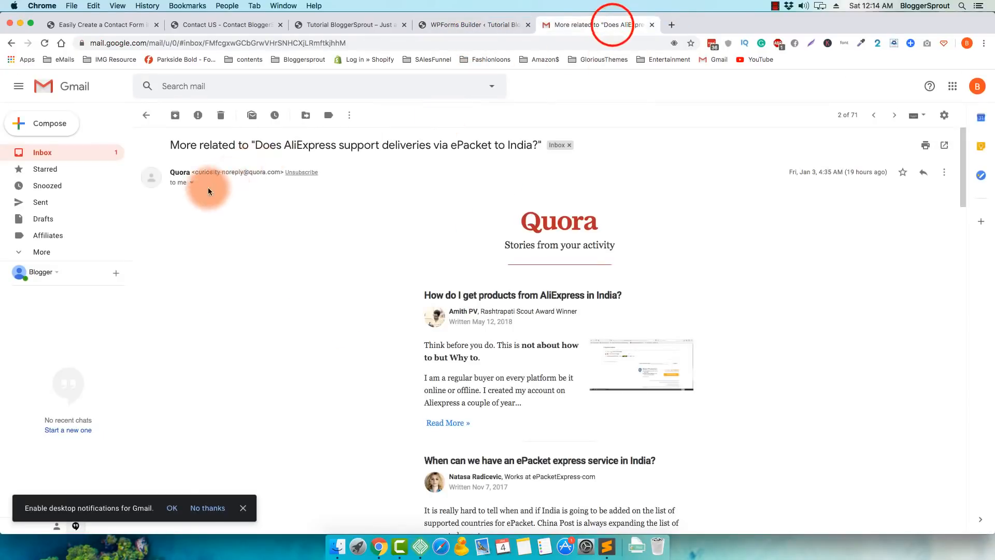
left_click(191, 183)
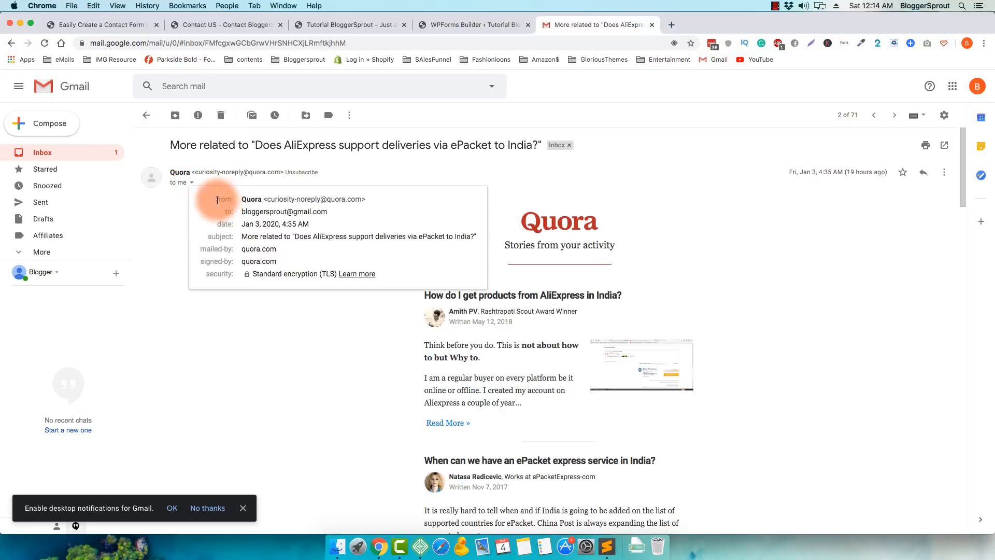
left_click_drag(226, 201, 369, 200)
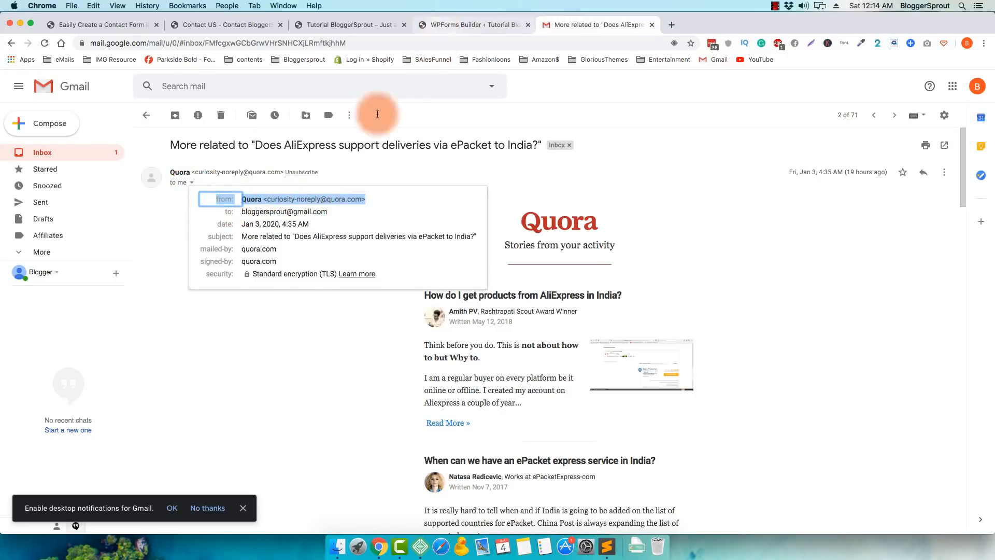
left_click(446, 25)
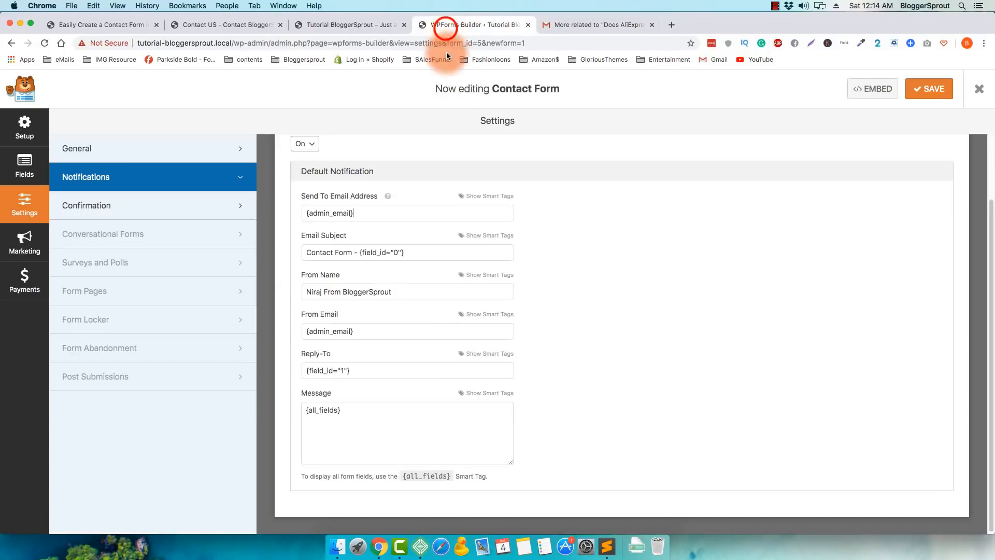
left_click_drag(308, 333, 353, 330)
left_click(357, 330)
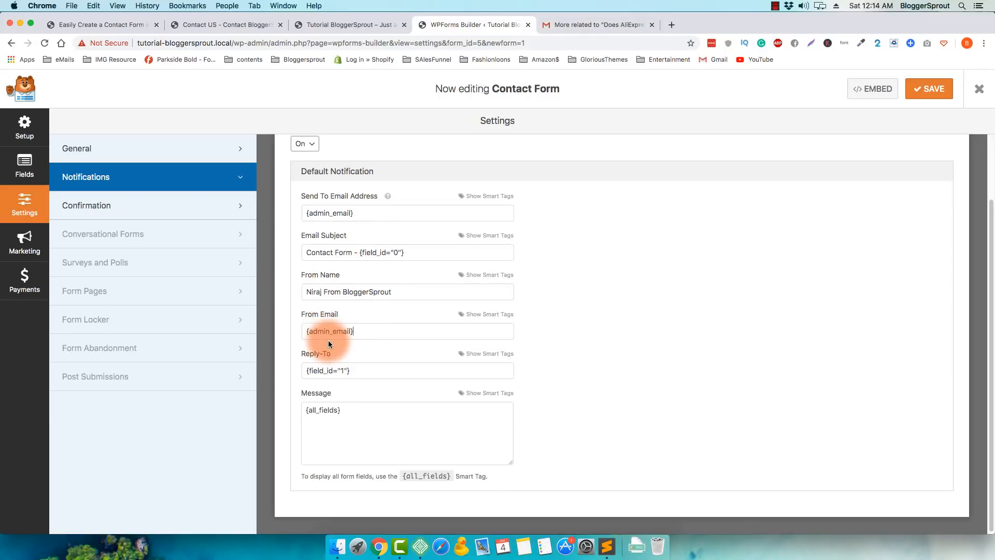
Step: Highlight the sender address in the Quora email's details in Gmail, and compare it with the From Email value in the WPForms builder
left_click(584, 26)
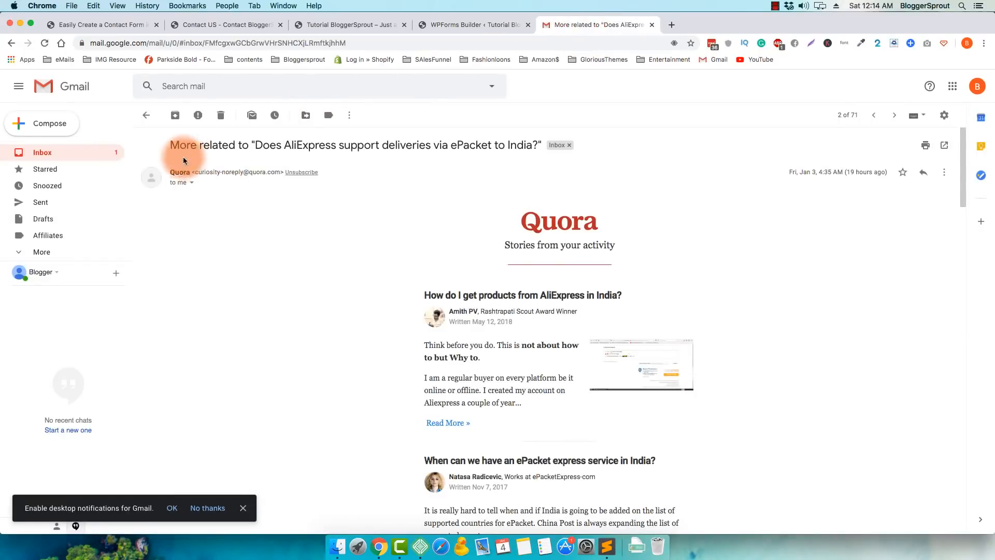
left_click(190, 182)
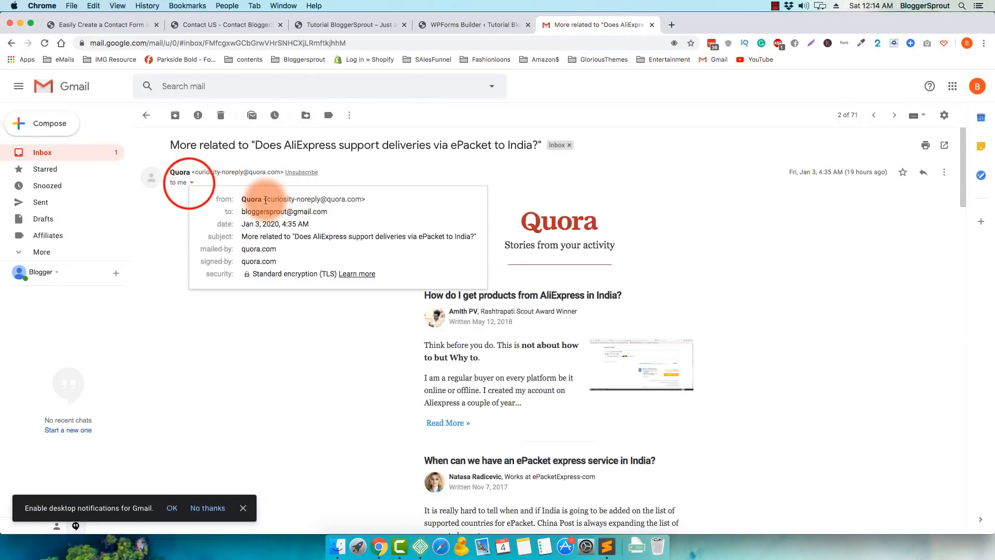
left_click_drag(267, 198, 301, 201)
left_click_drag(355, 201, 361, 201)
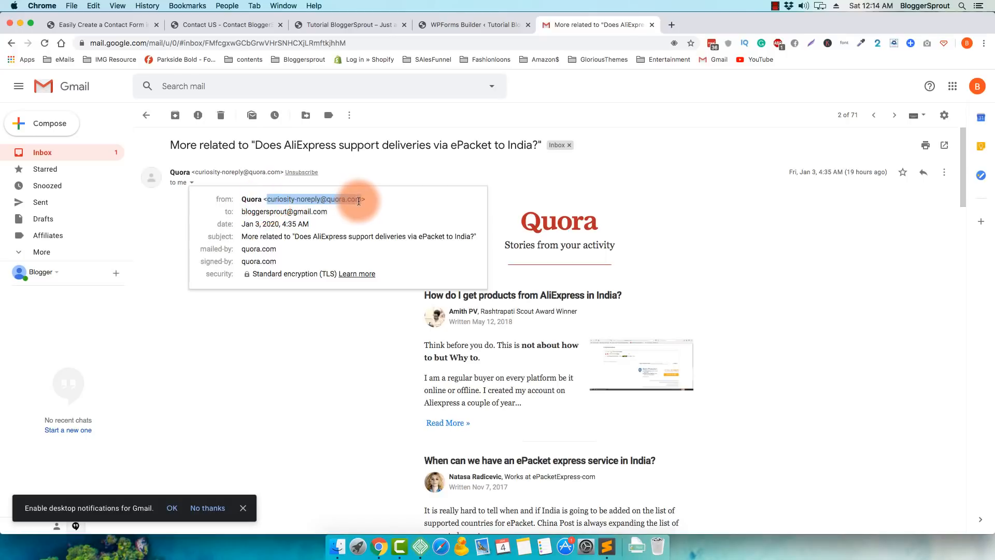
left_click(456, 29)
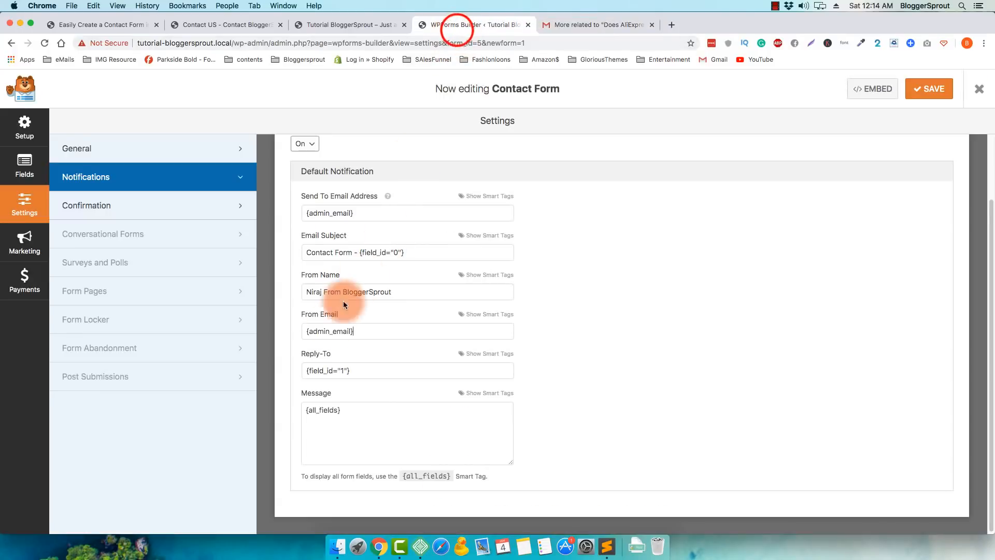
left_click_drag(305, 332, 368, 337)
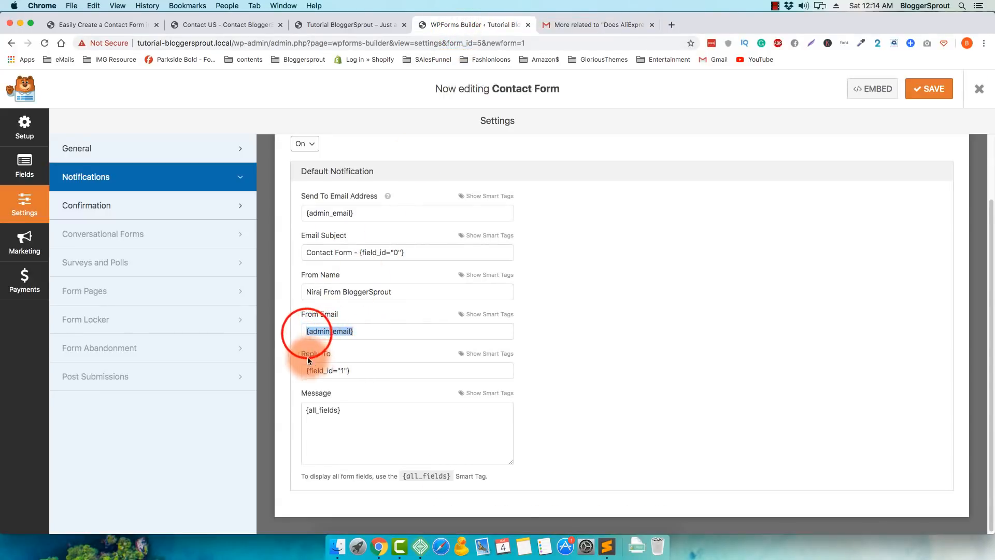
Step: Switch to Gmail, show the Quora email's sender details, and open a reply to it to illustrate the reply-to address
left_click(582, 25)
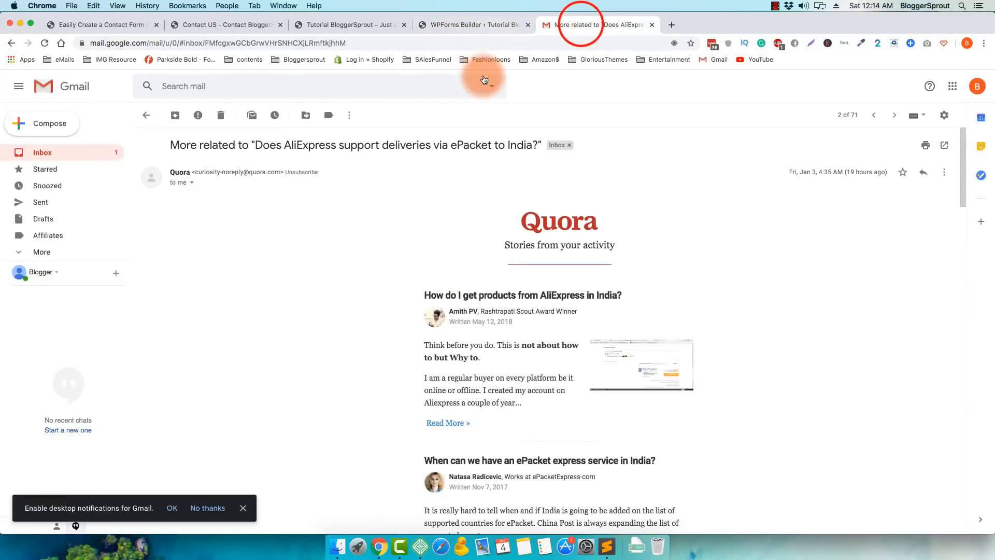
left_click(196, 186)
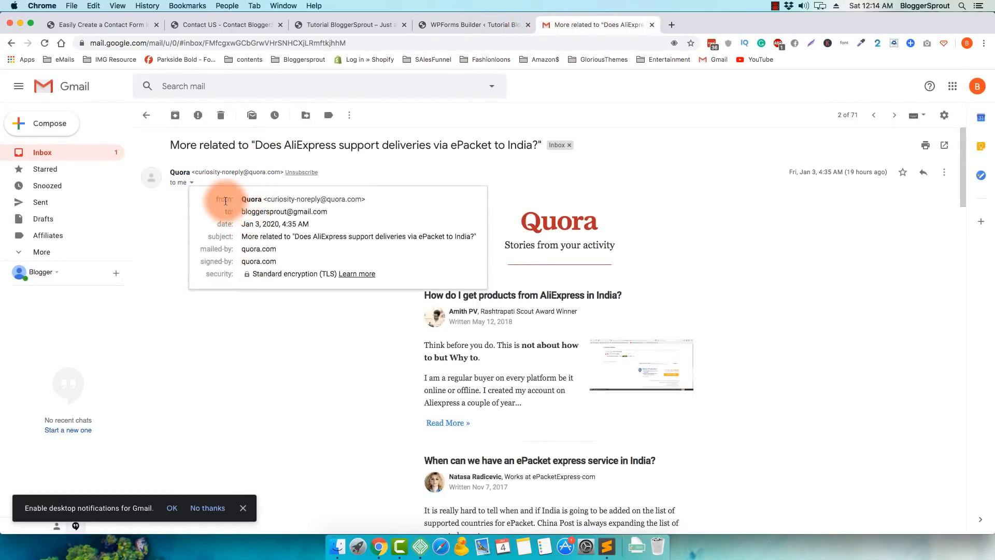
scroll(356, 282, "down", 15)
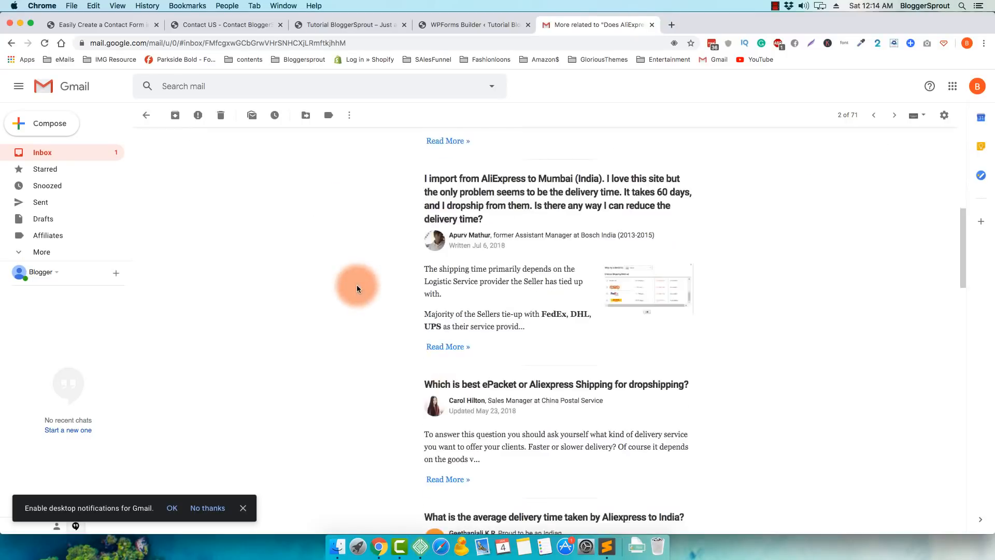
left_click(200, 259)
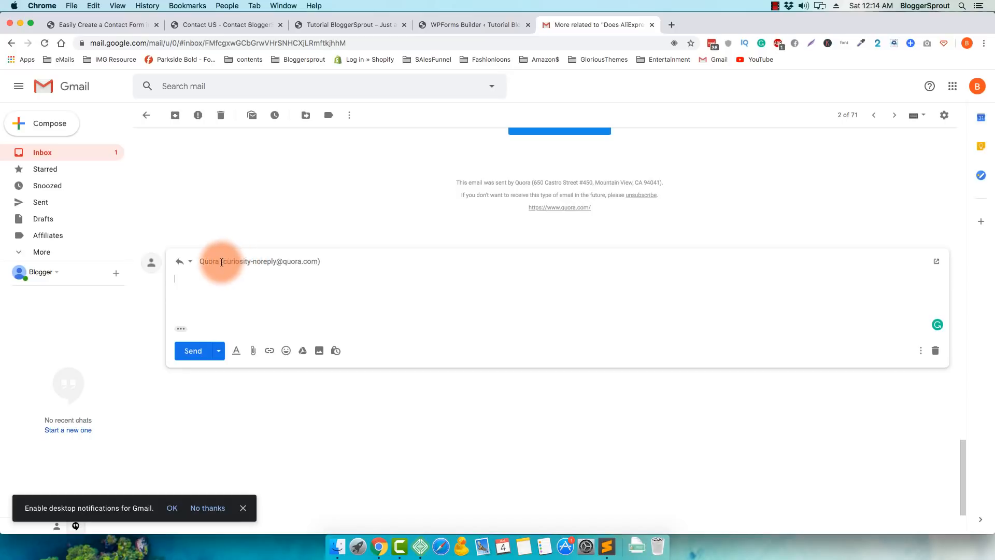
Step: Show the recipient of the reply in Gmail, and return to the WPForms builder to examine the Reply-To value
left_click(223, 261)
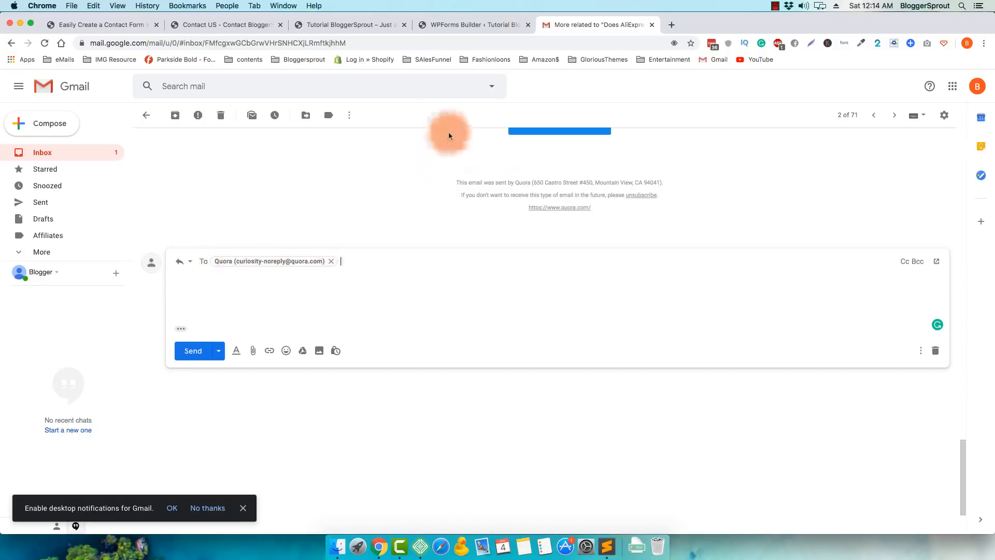
left_click(452, 24)
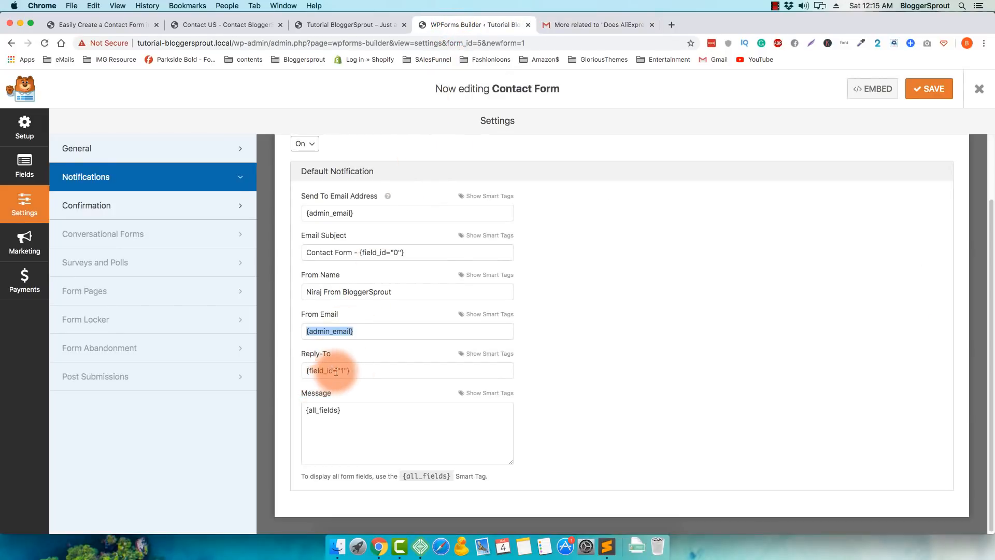
left_click_drag(306, 371, 355, 371)
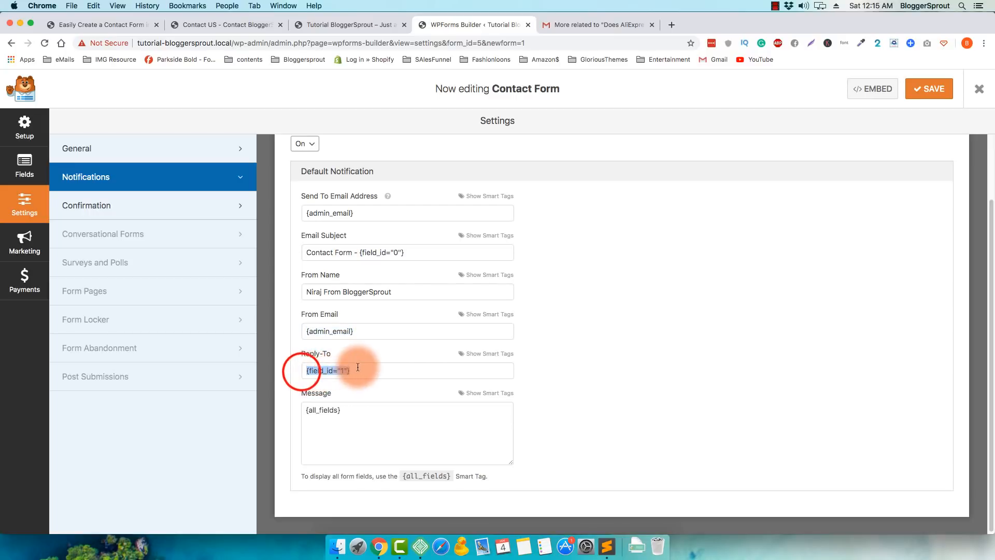
left_click(355, 371)
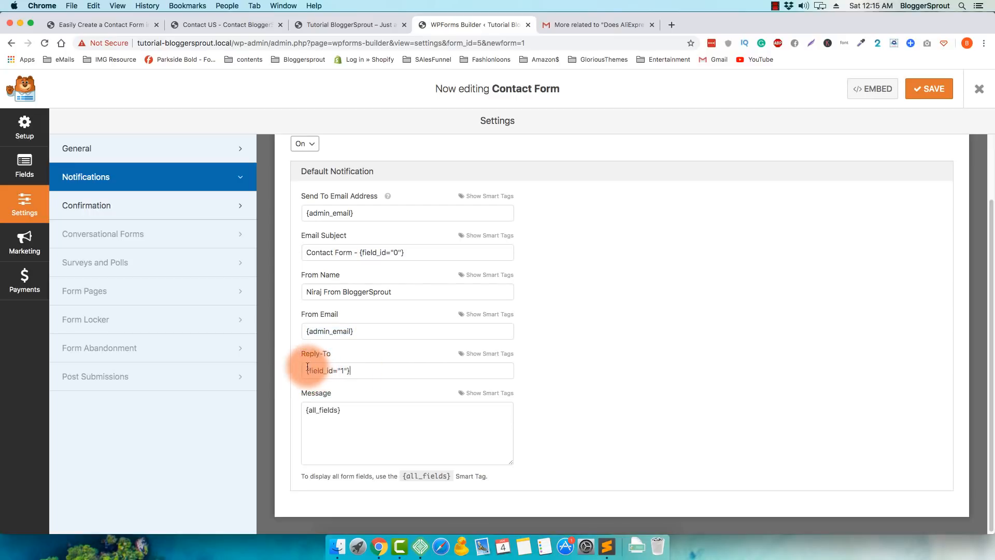
mouse_move(306, 370)
left_mouse_down()
mouse_move(371, 374)
mouse_move(308, 370)
left_mouse_up()
left_click(354, 371)
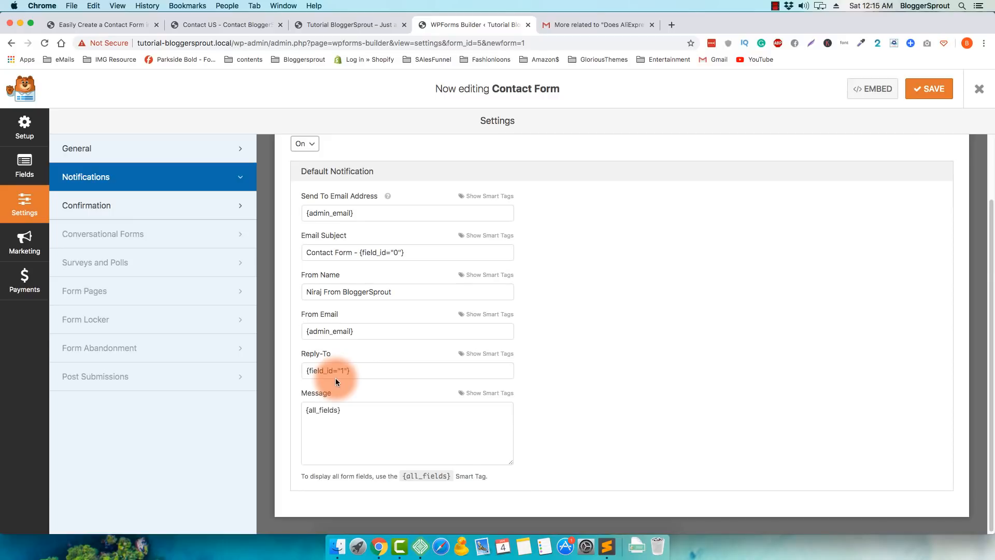
Step: Highlight the notification's Message value and view the smart tags available for Send To Email Address
left_click_drag(344, 410, 314, 408)
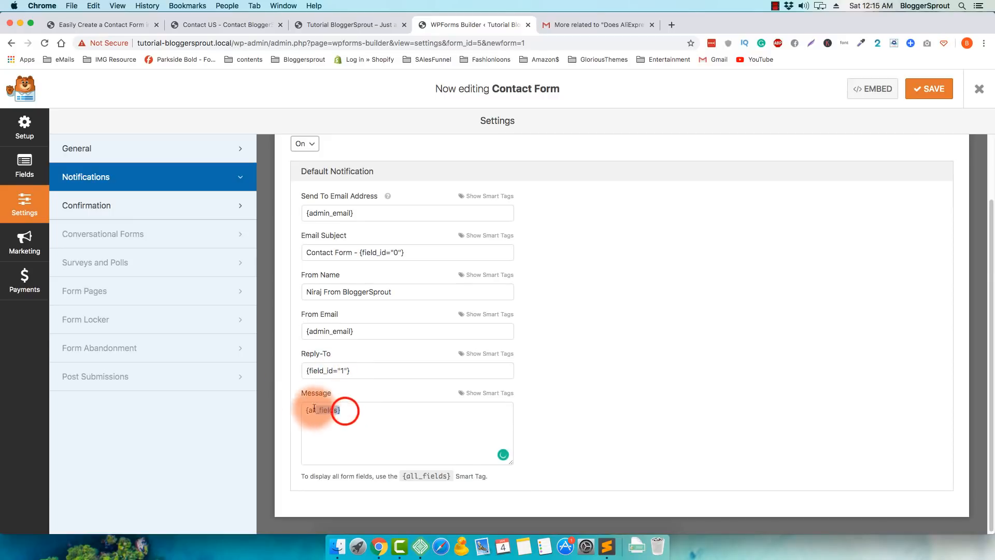
left_click(367, 410)
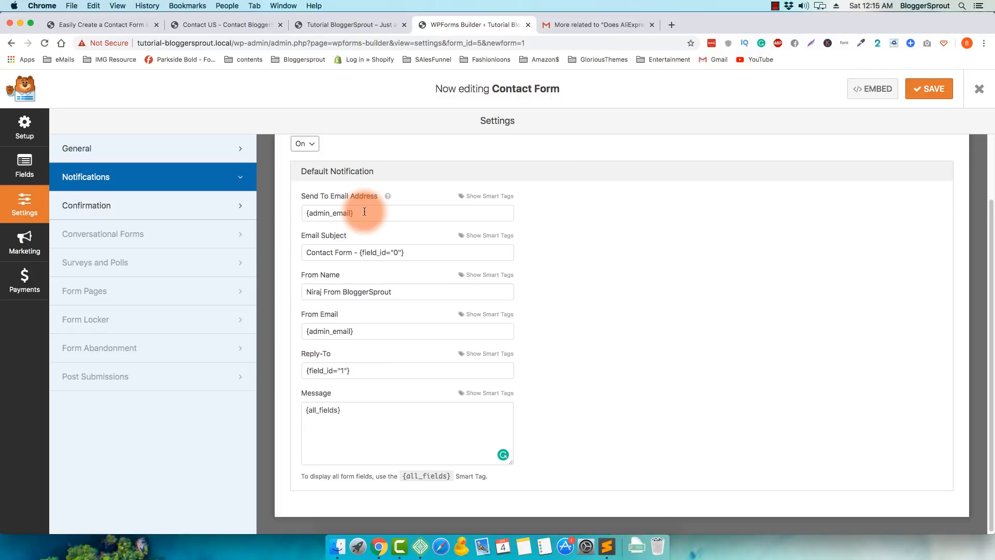
left_click(486, 197)
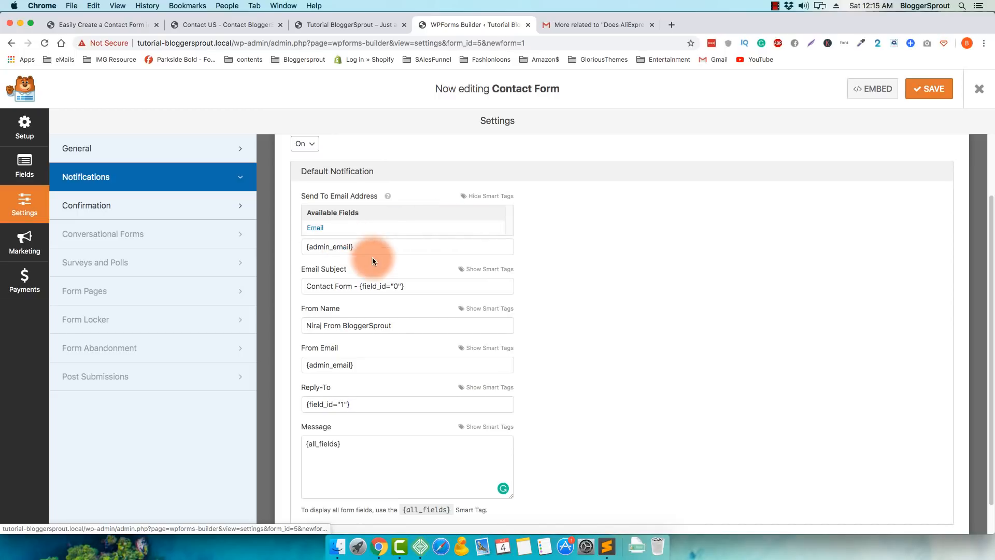
left_click(500, 196)
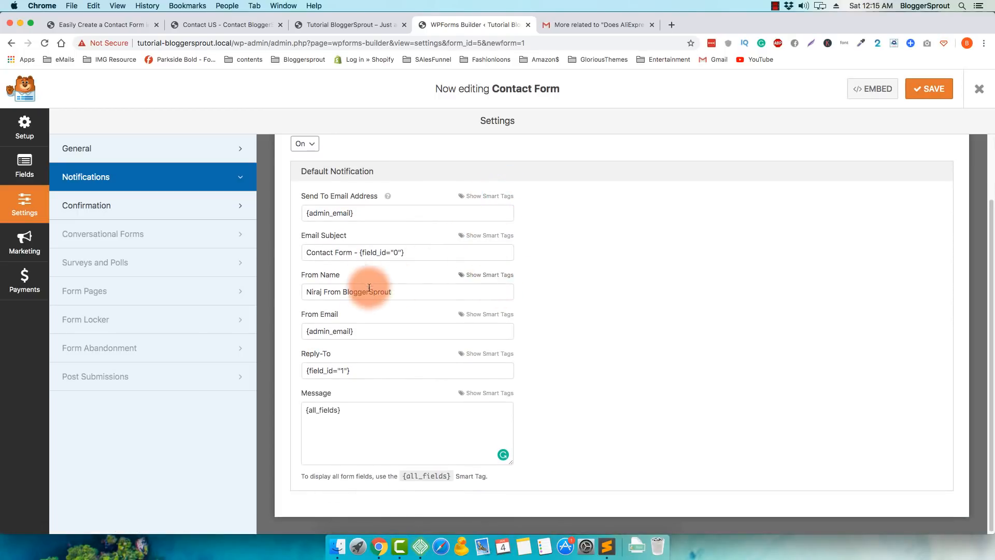
Step: View the smart tags available for the From Name and From Email settings, hiding each list again
left_click(423, 292)
left_click(483, 275)
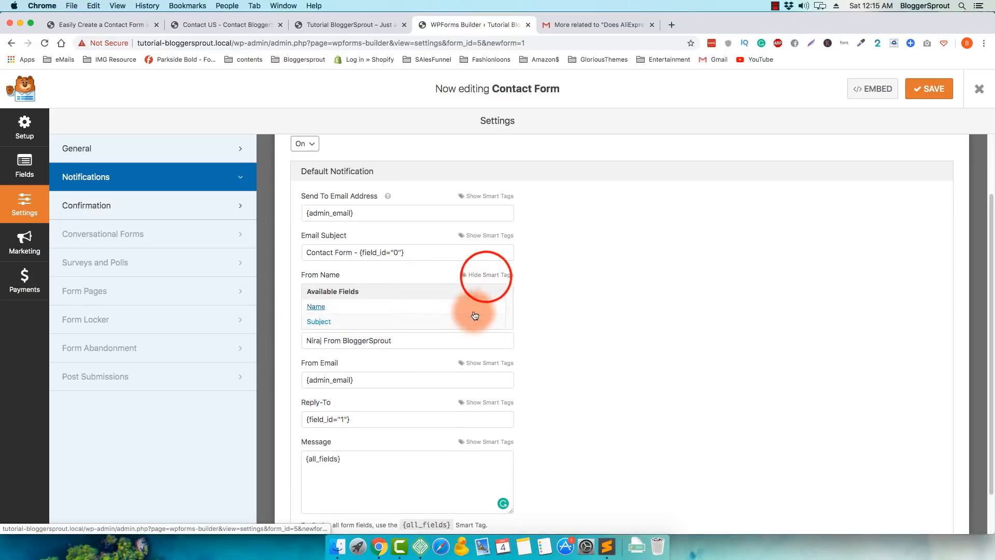
scroll(336, 313, "down", 2)
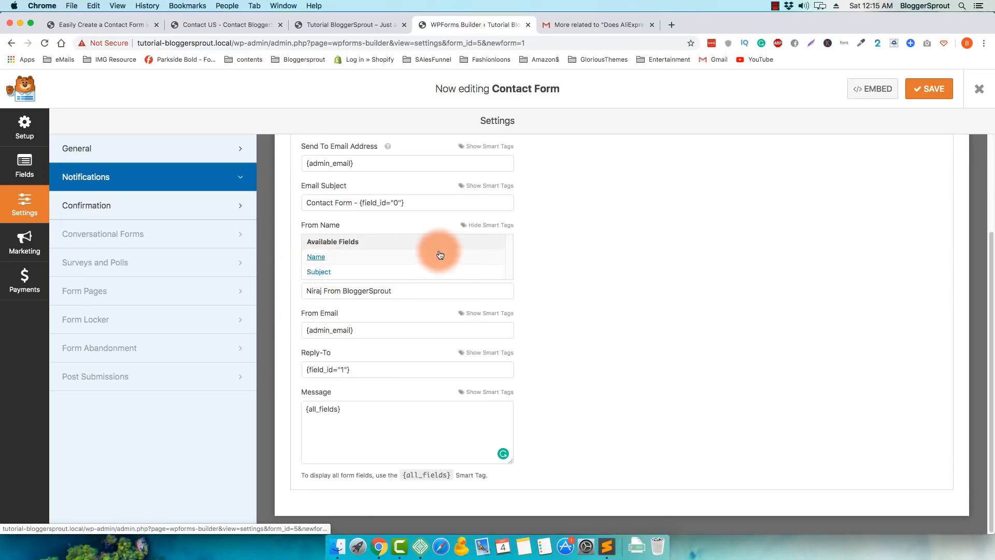
left_click(500, 226)
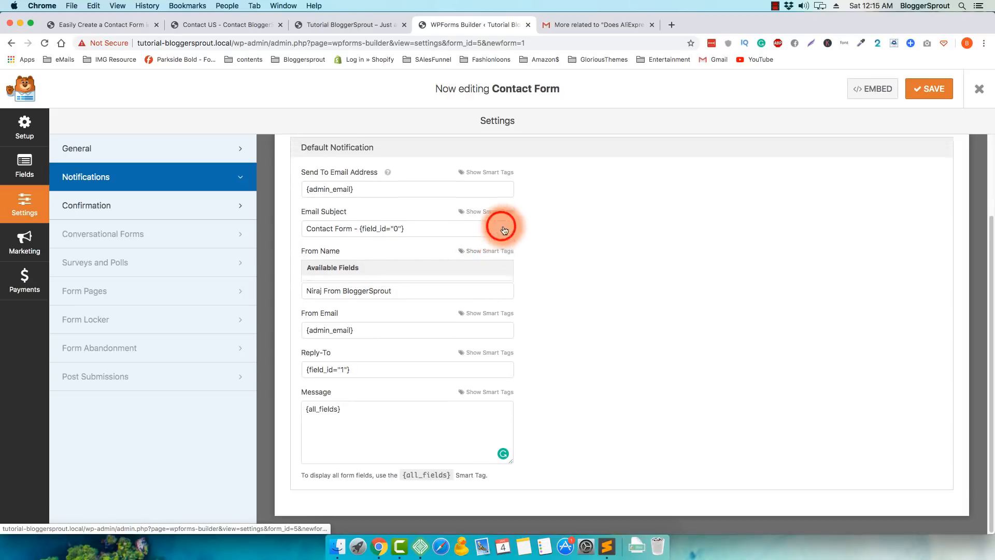
left_click(501, 317)
left_click(498, 279)
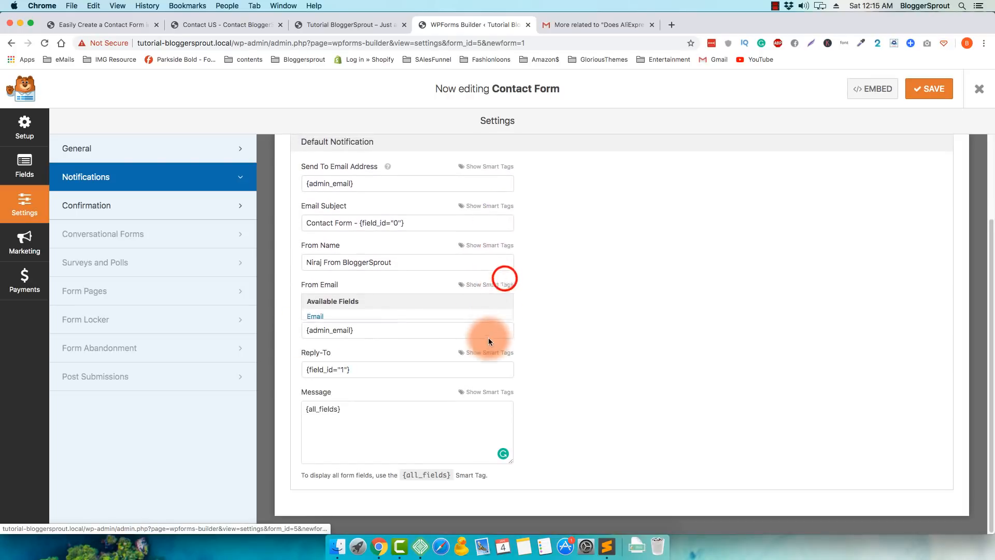
Step: Save the contact form with its notification settings
scroll(368, 384, "up", 2)
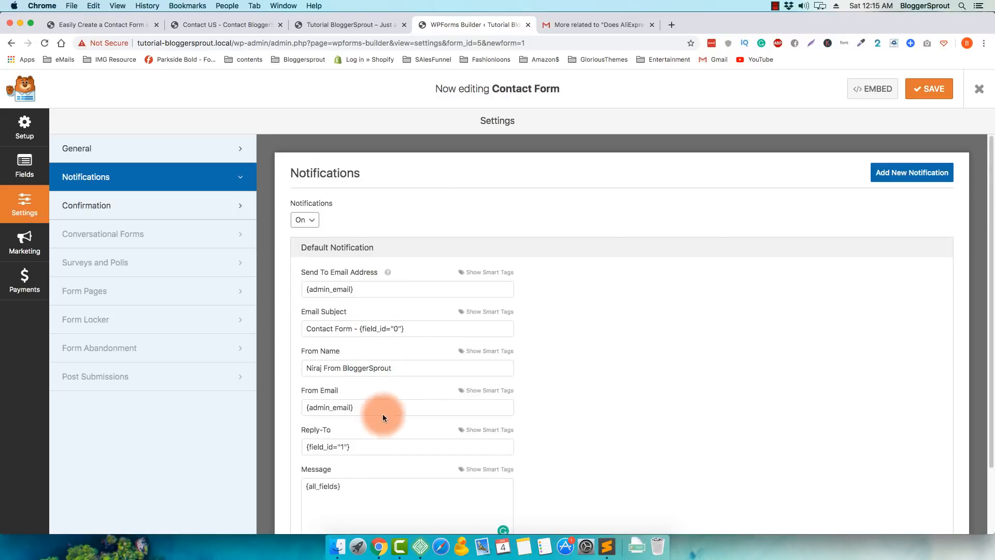
left_click(934, 98)
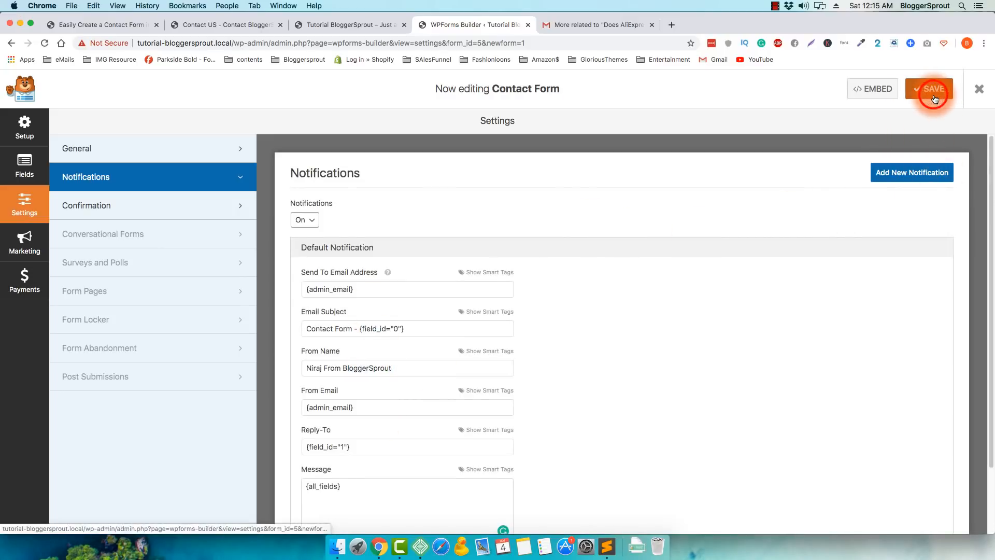
scroll(384, 337, "down", 2)
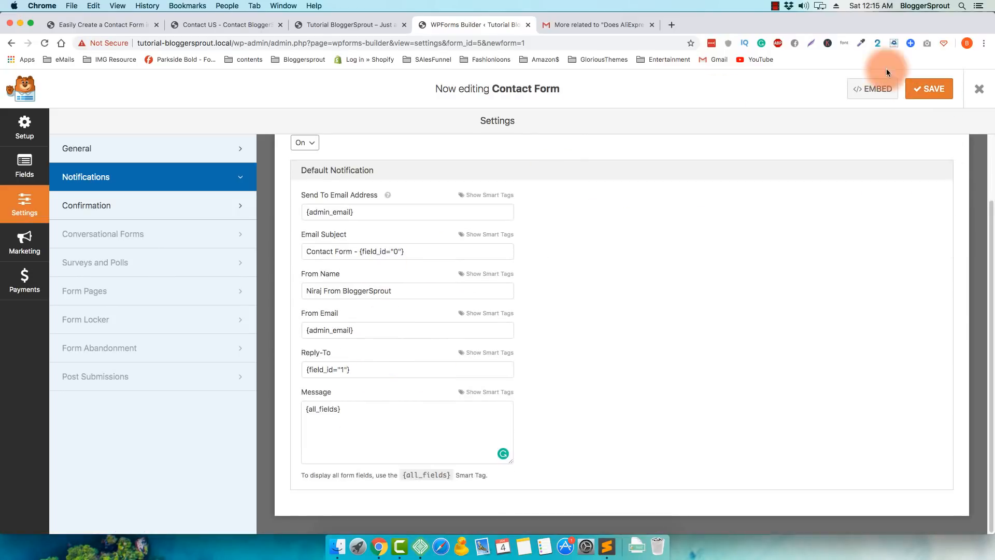
Step: In the Confirmation settings, add a "Warm Regards" sign-off with the site owner's first name below the default message, and save the form
left_click(88, 213)
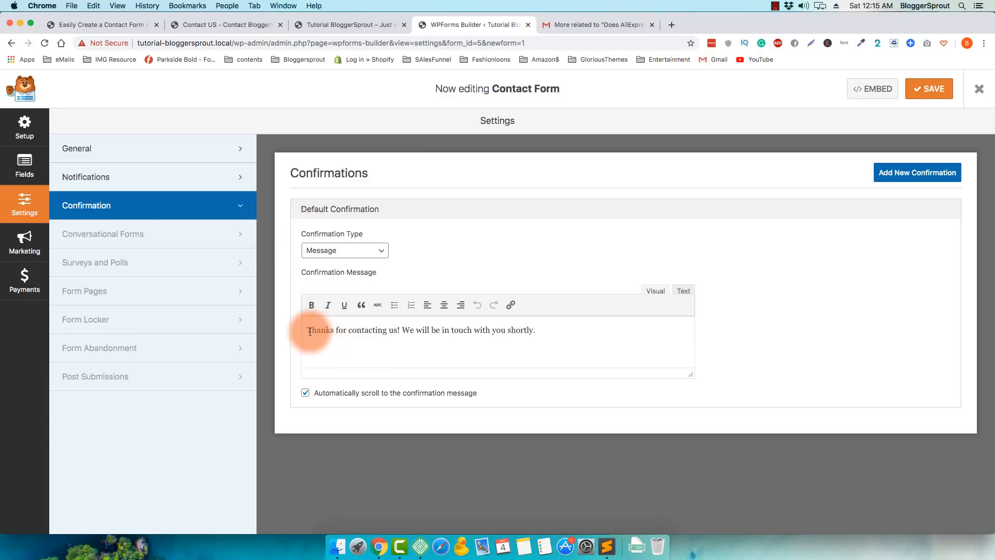
left_click_drag(307, 332, 539, 327)
left_click(546, 328)
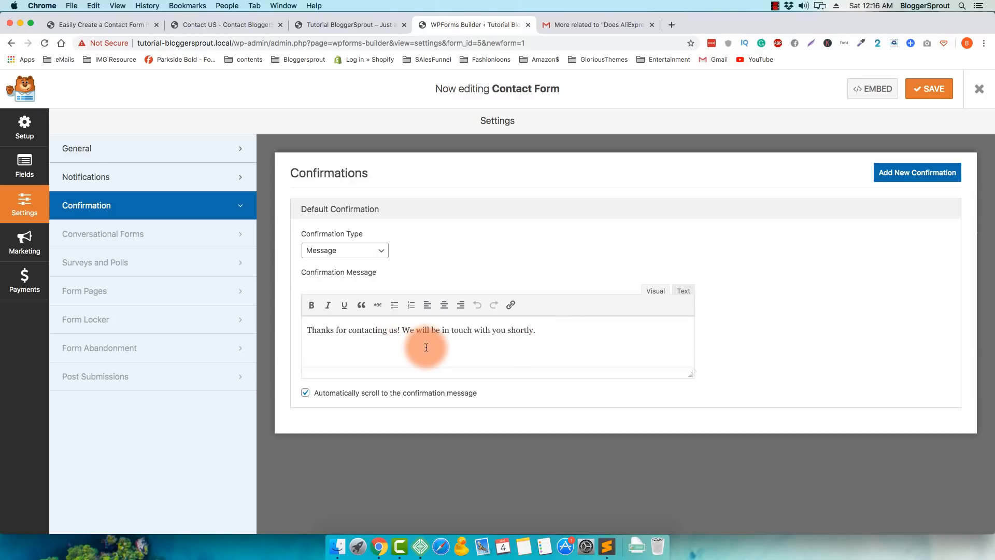
key("Return")
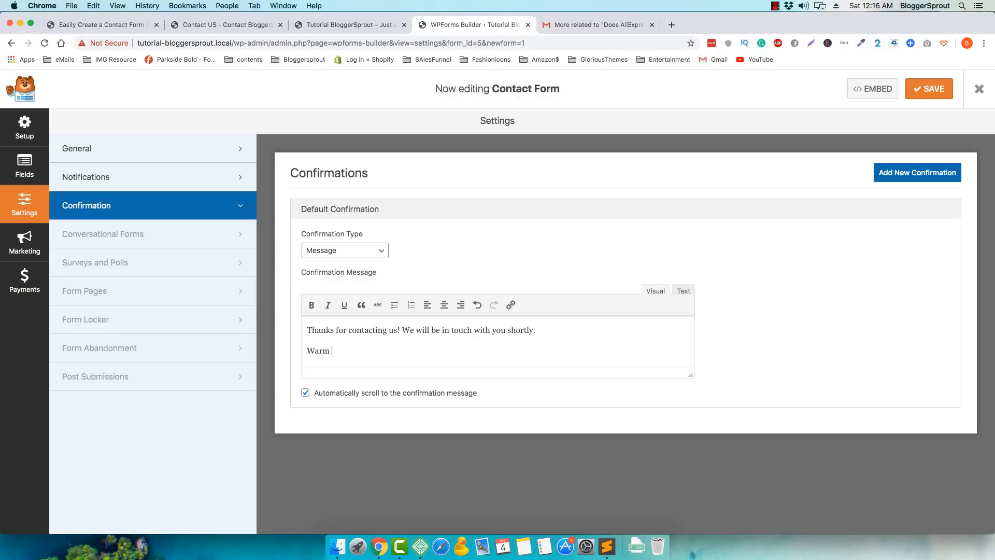
key("Return")
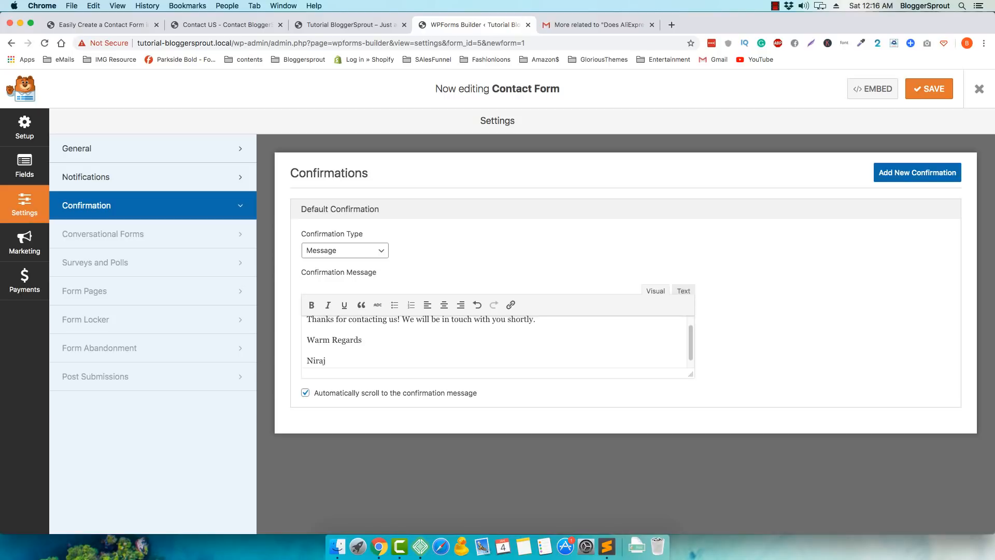
left_click(929, 93)
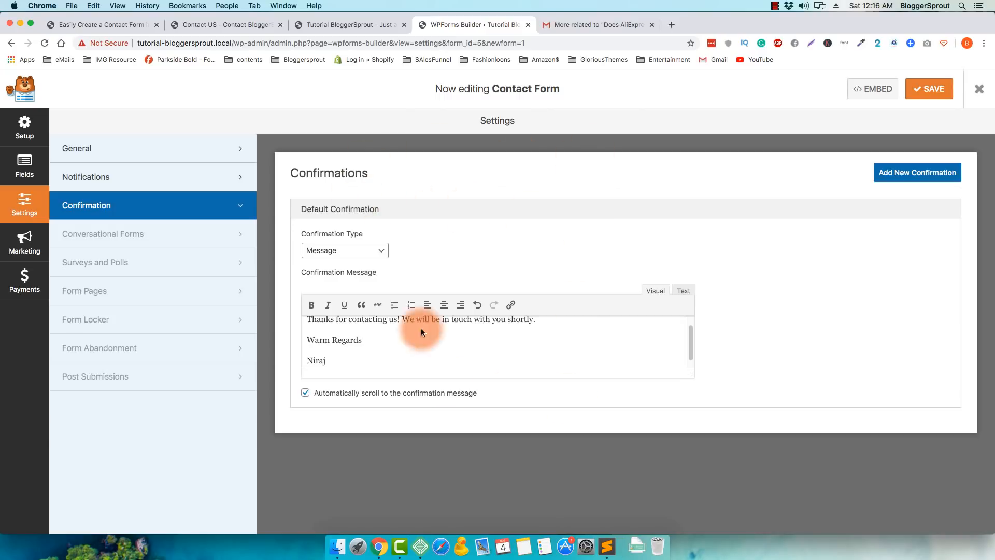
scroll(489, 333, "down", 2)
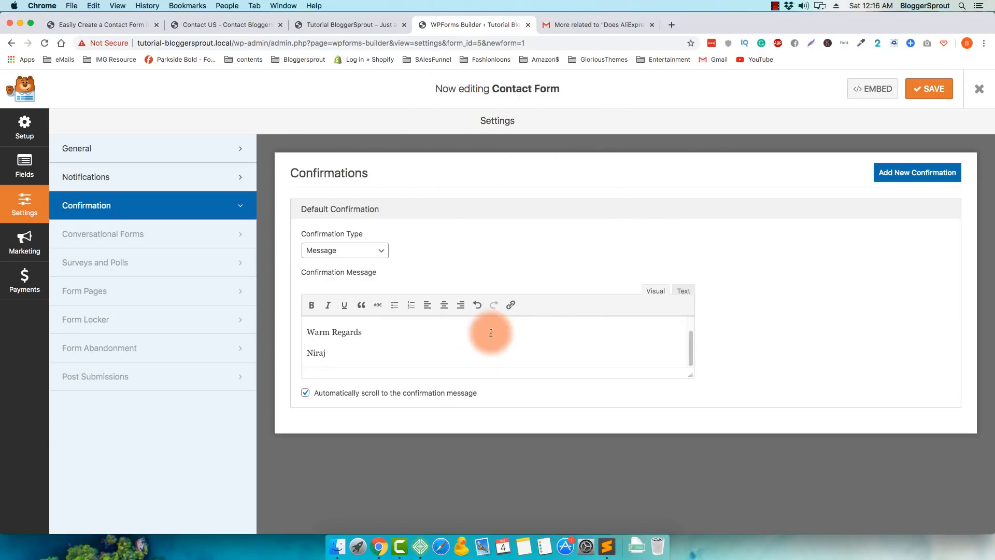
scroll(532, 331, "up", 3)
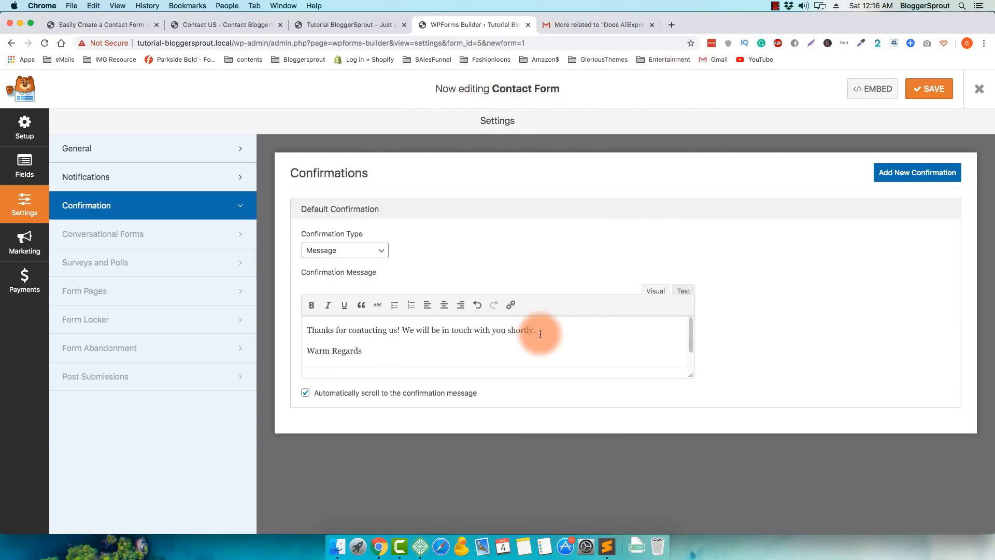
Step: Copy the form's embed shortcode [wpforms id="5" title="false" description="false"] and close the embed dialog
left_click(881, 93)
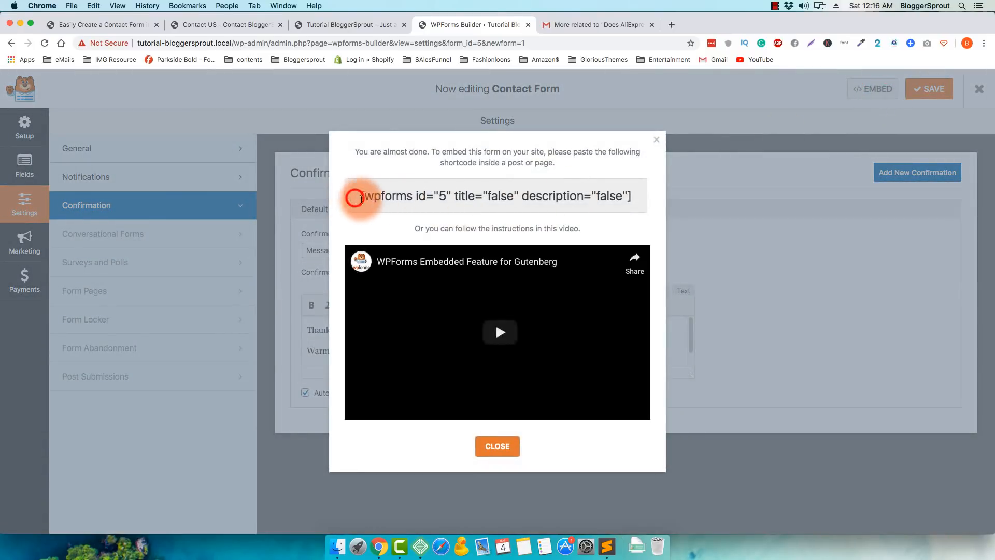
left_click_drag(349, 195, 630, 195)
right_click(611, 196)
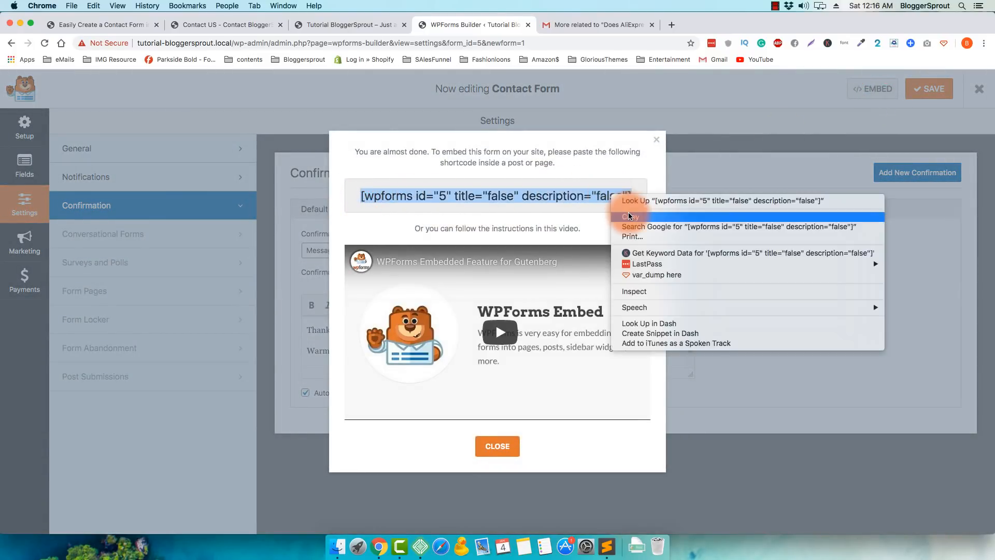
left_click(631, 217)
left_click(497, 446)
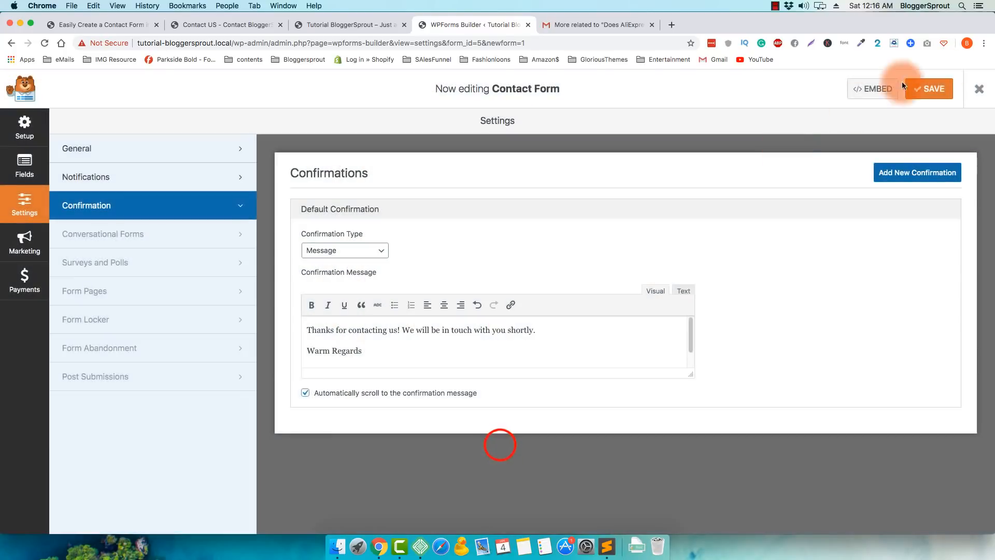
Step: Exit the form builder and create a new WordPress page titled "Contact us"
left_click(980, 93)
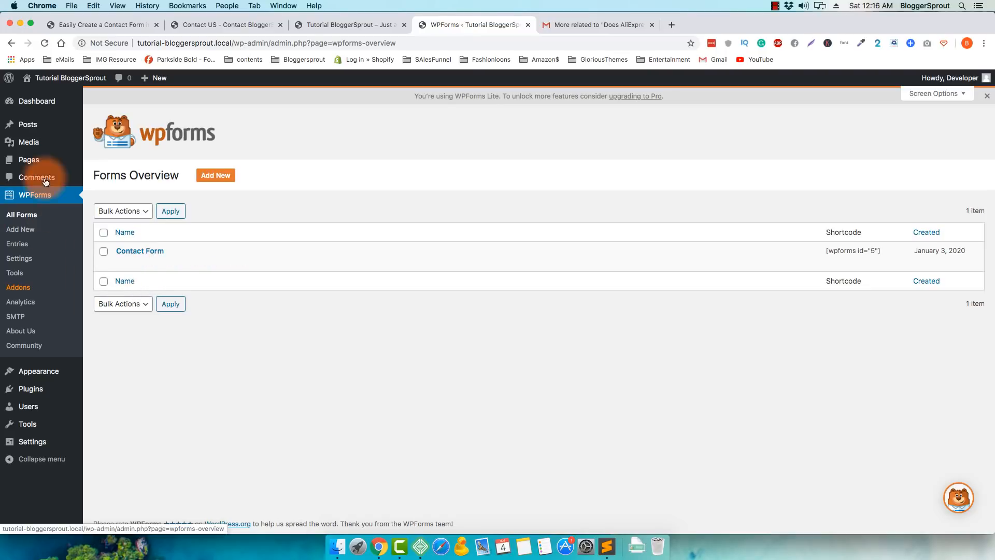
left_click(32, 157)
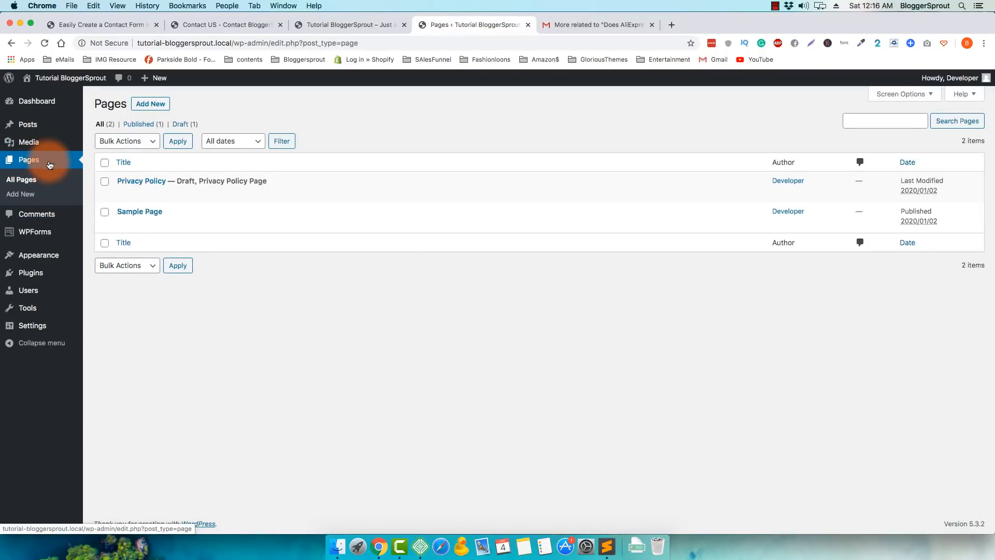
left_click(141, 107)
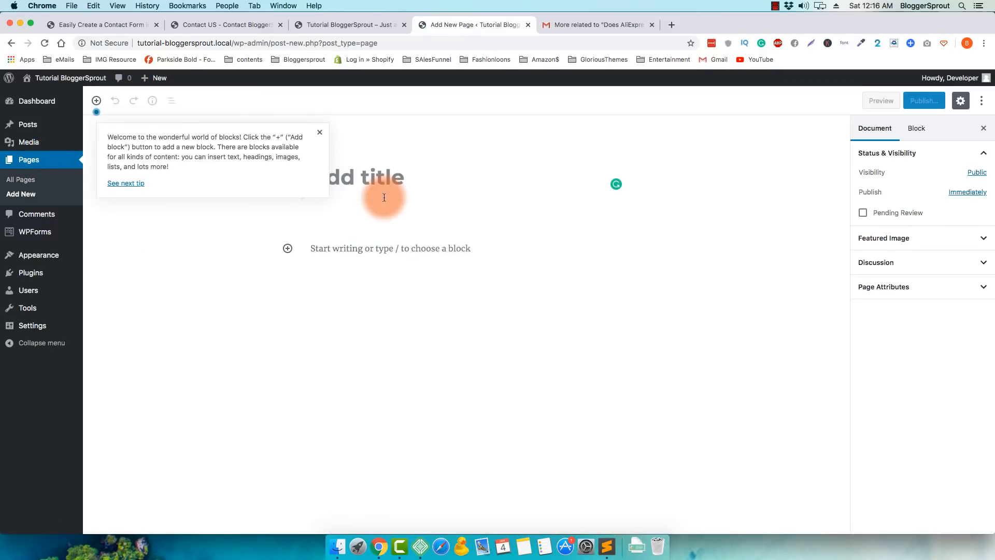
left_click(371, 184)
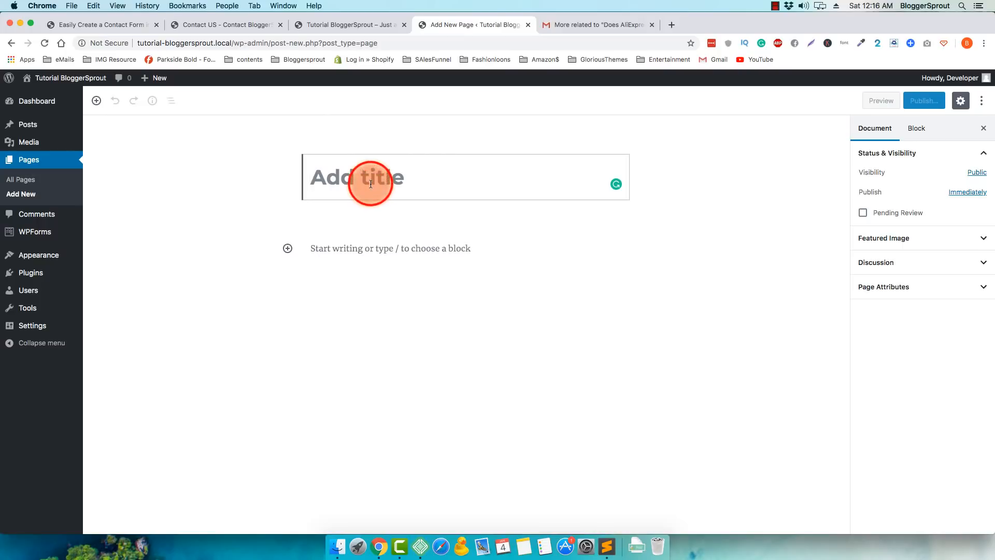
type("Contact us")
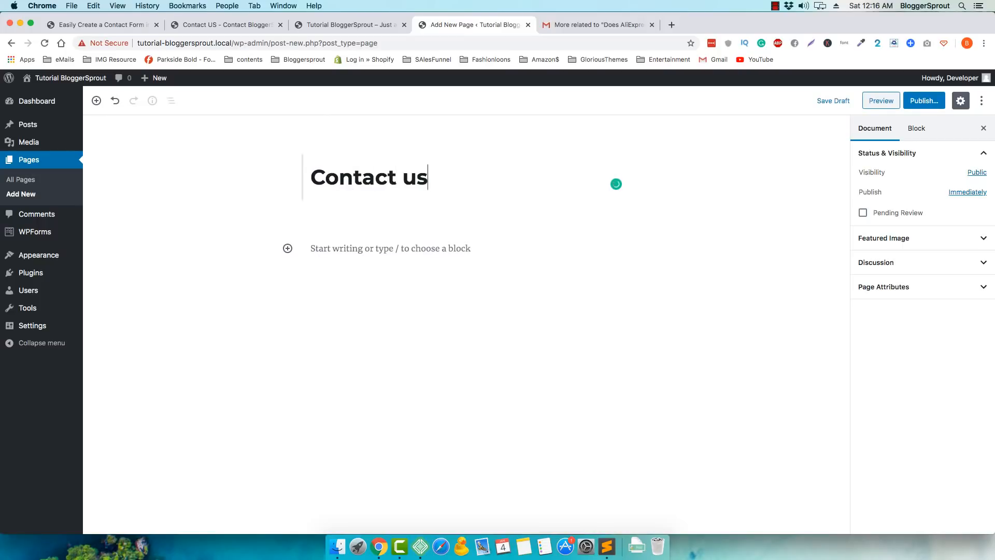
left_click(370, 184)
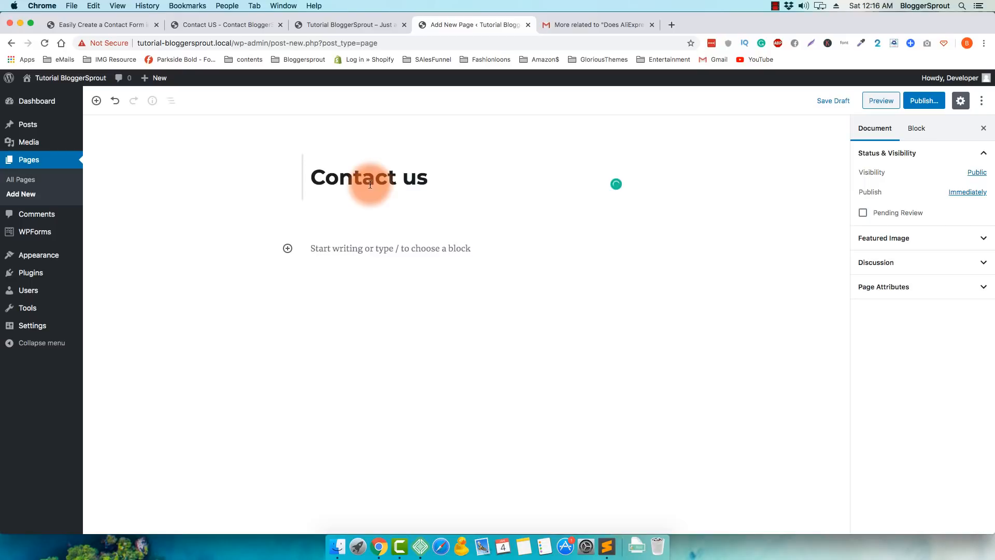
Step: Find the WPForms block with the search "wpfo" and insert it below the "Contact us" title
left_click(347, 250)
left_click(288, 249)
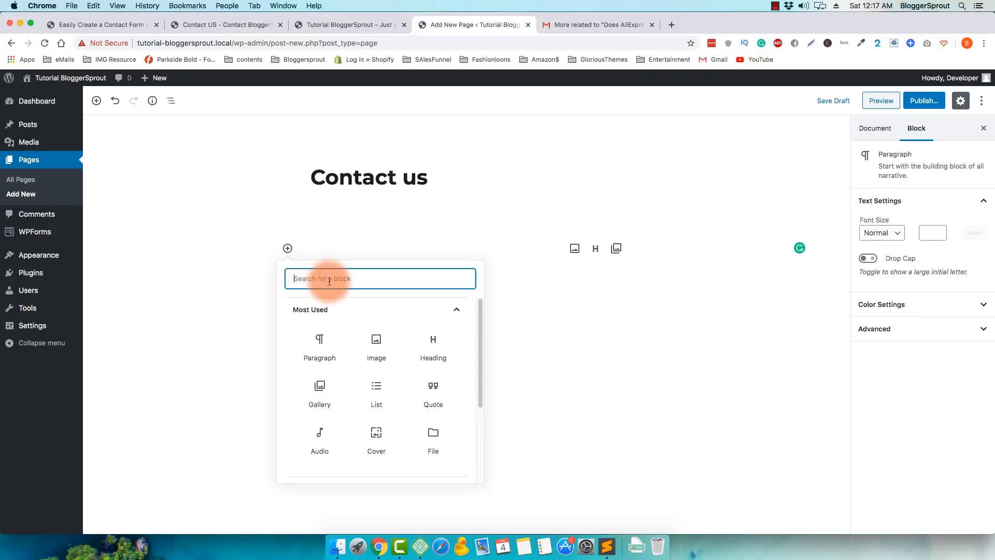
left_click(215, 282)
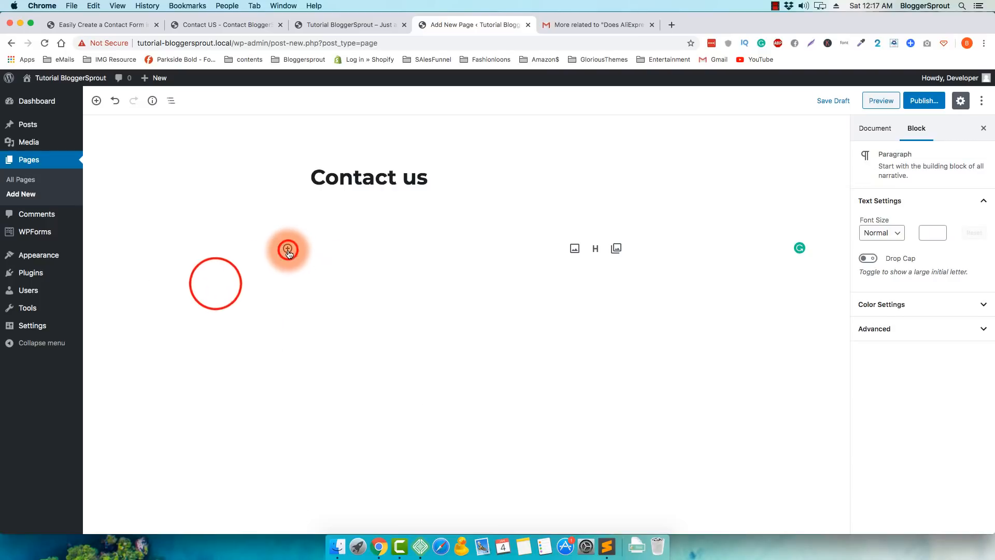
left_click(288, 248)
left_click(353, 278)
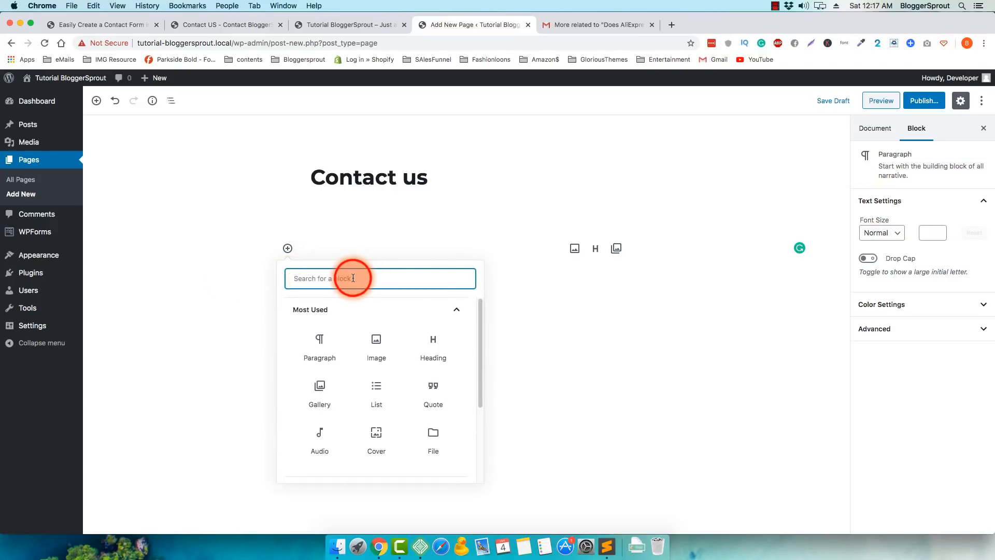
type("wpfo")
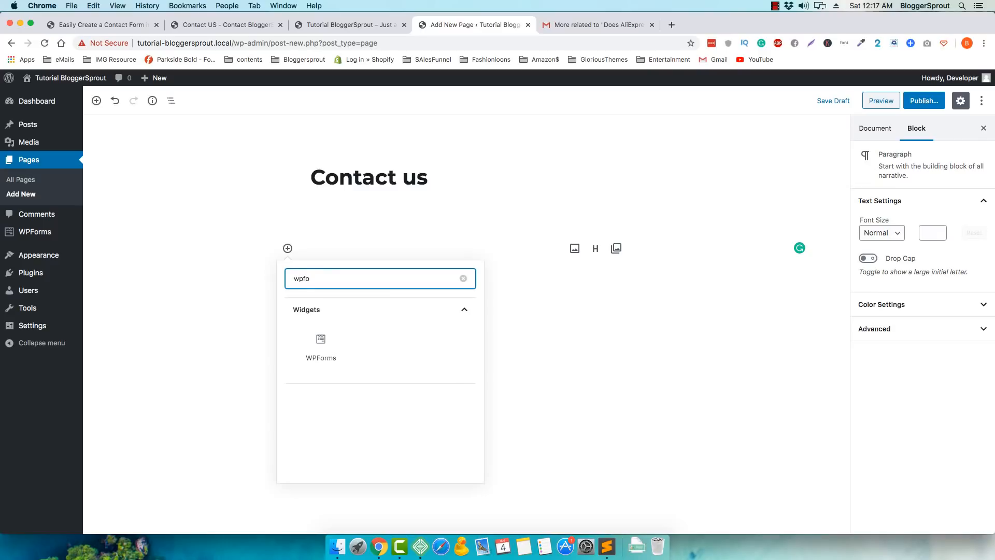
left_click(324, 339)
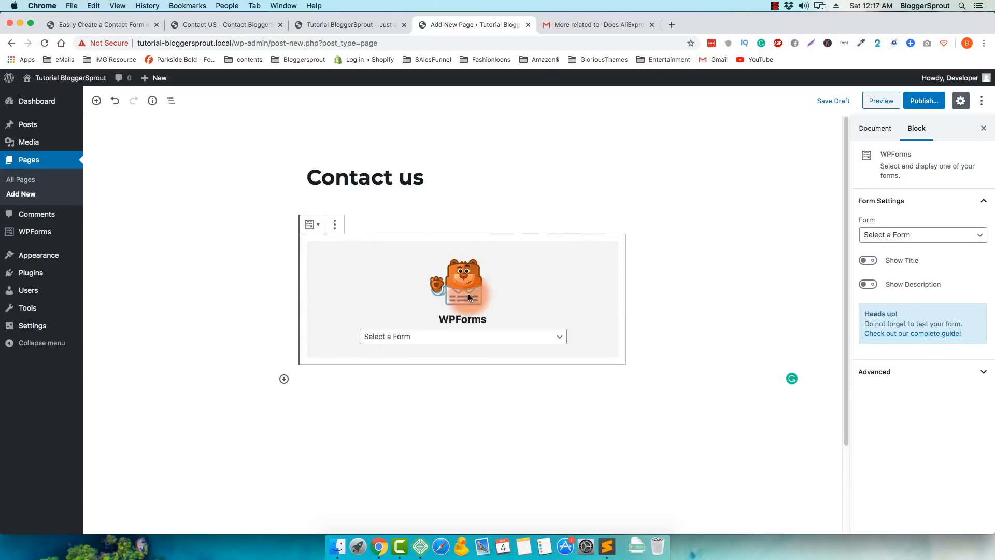
Step: Set the WPForms block to display the form named "Contact Form"
left_click(381, 343)
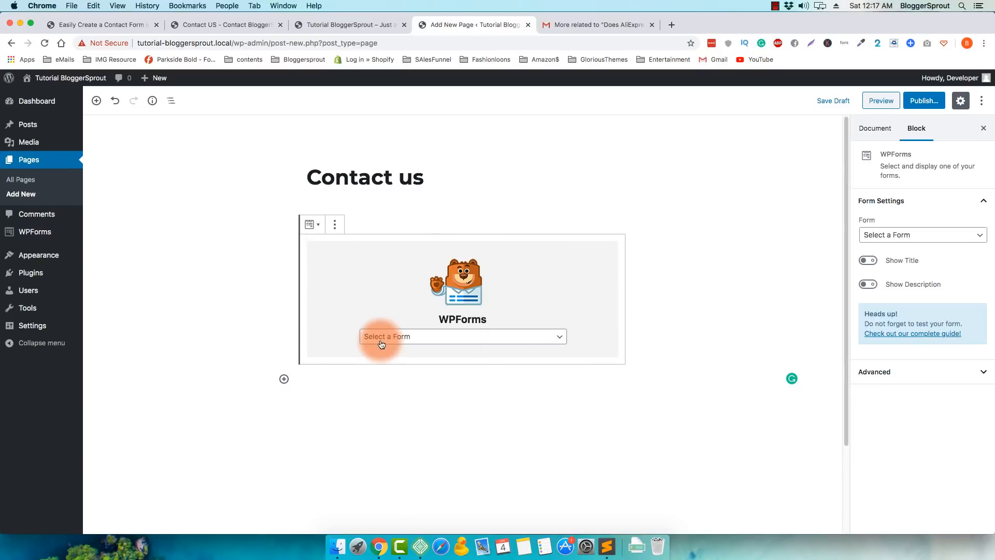
left_click(532, 337)
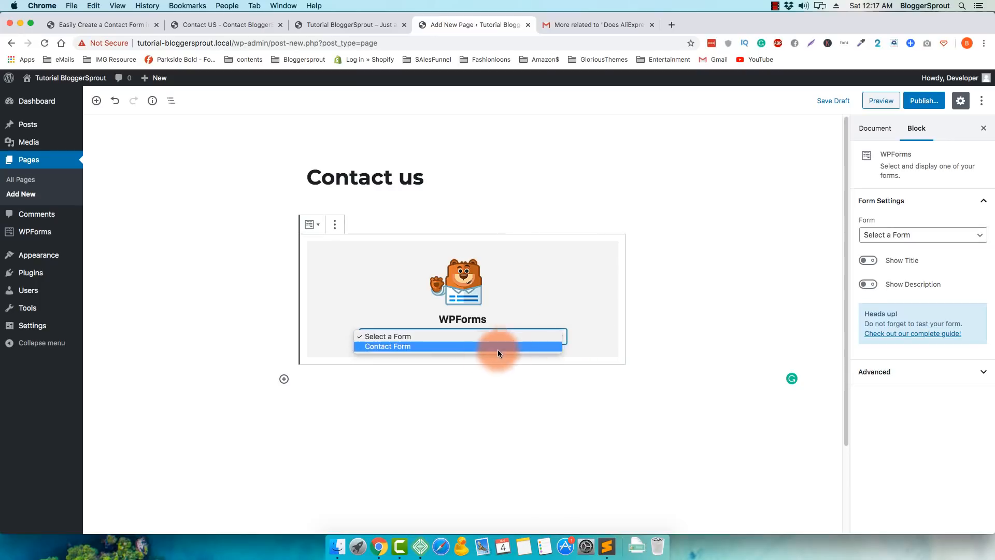
left_click(376, 347)
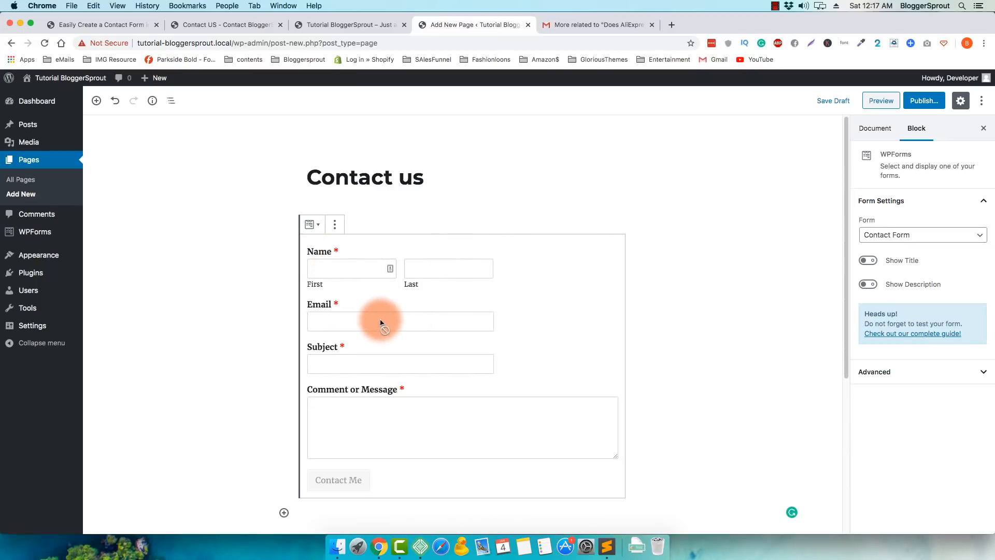
Step: Publish the Contact us page with the embedded contact form
scroll(347, 351, "down", 3)
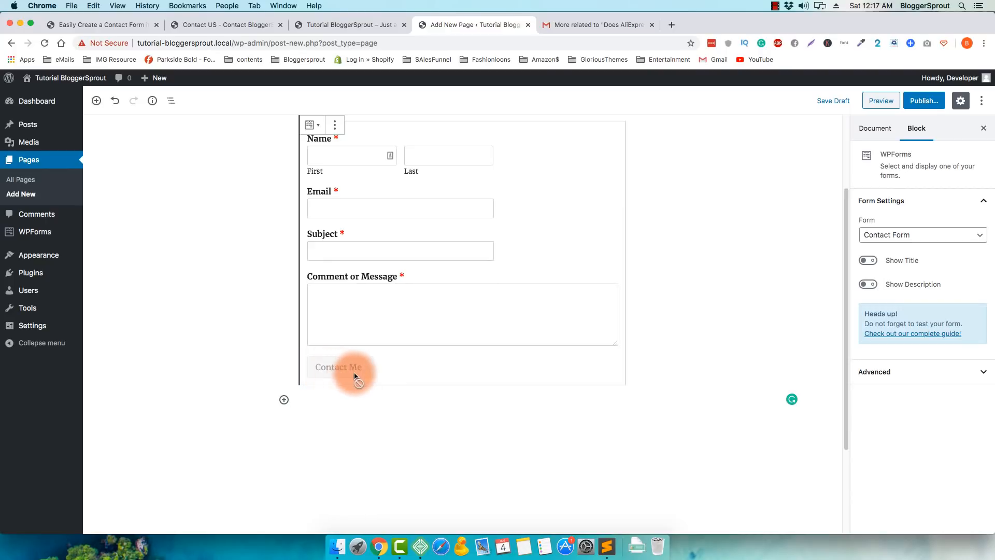
scroll(720, 165, "up", 2)
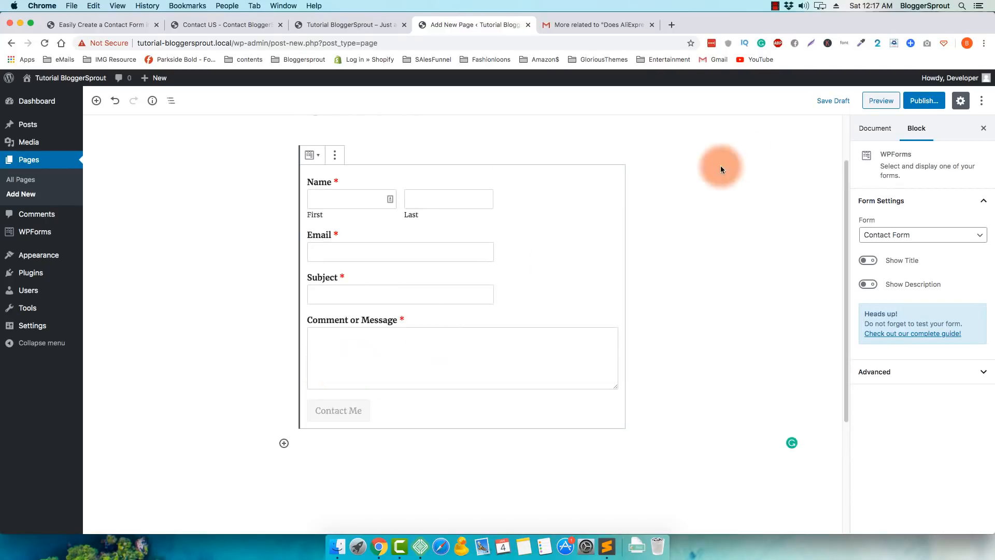
left_click(933, 102)
left_click(932, 101)
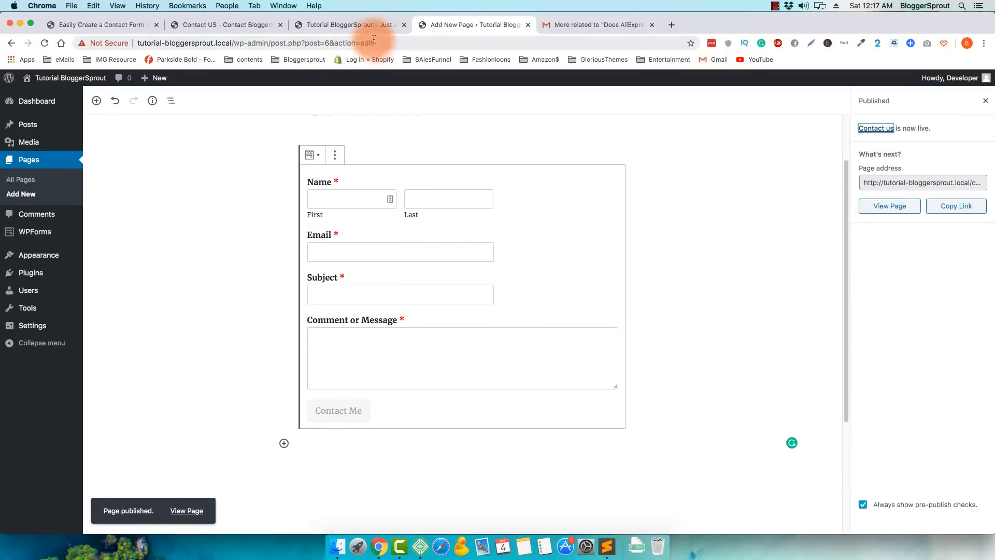
Step: View the live Contact us page and examine its form fields down to the Contact Me button
left_click(890, 206)
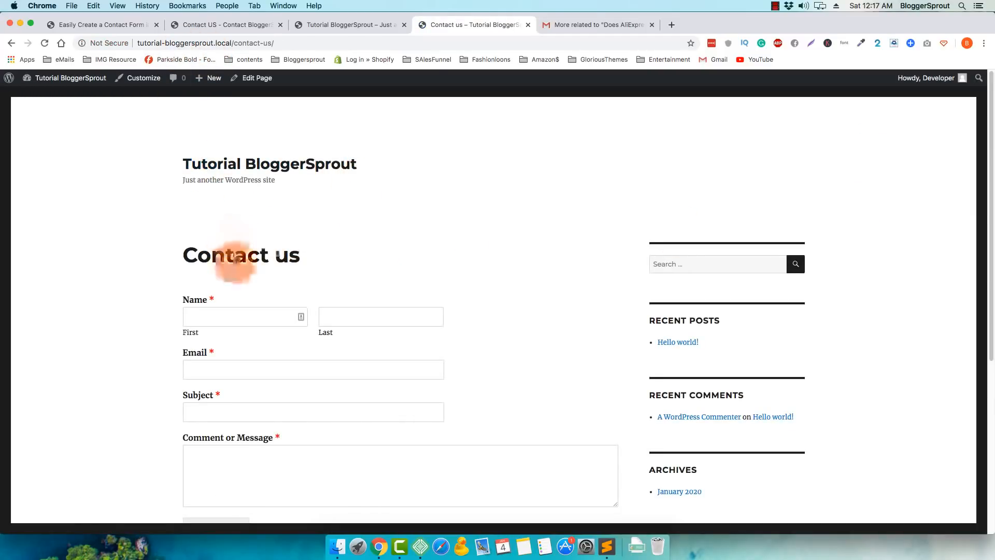
scroll(269, 262, "down", 3)
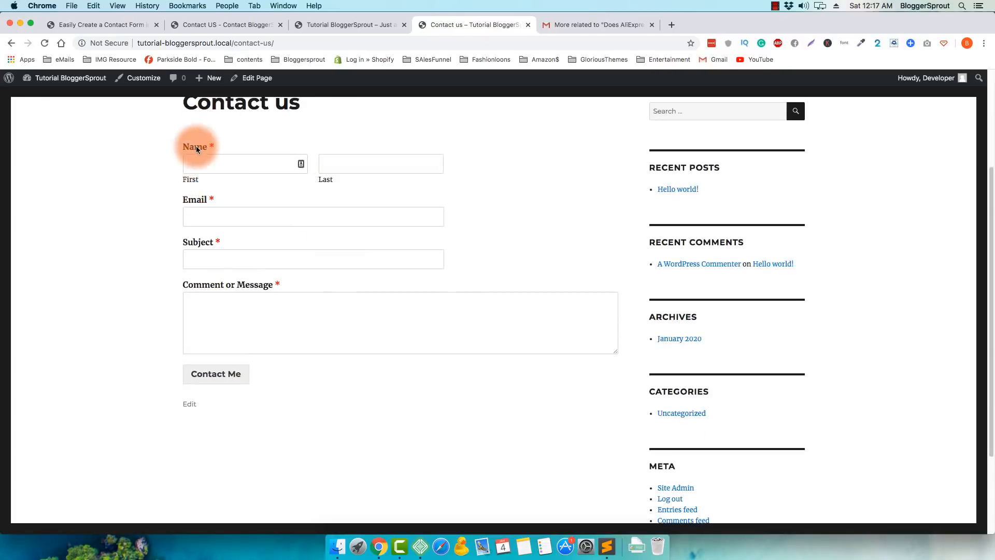
scroll(239, 261, "down", 1)
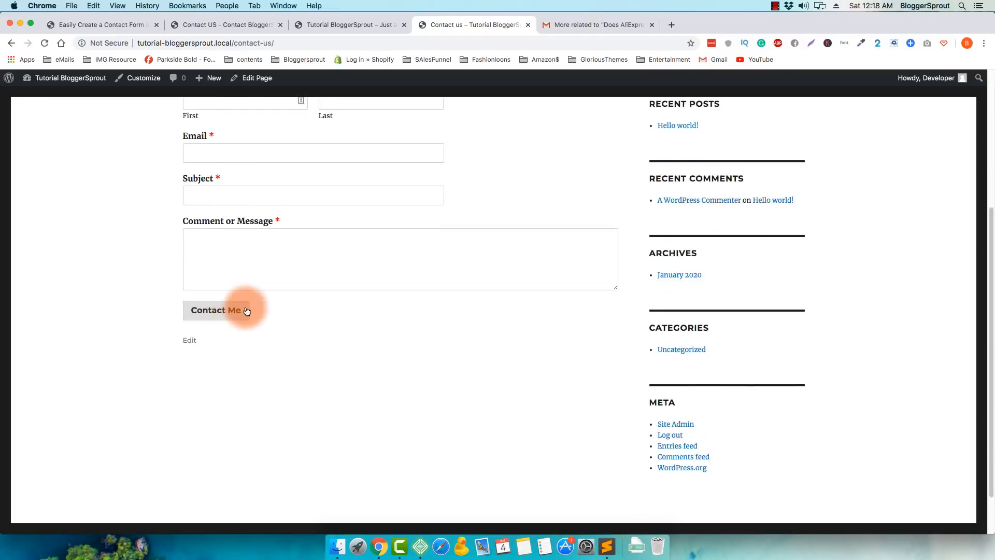
left_click(231, 318)
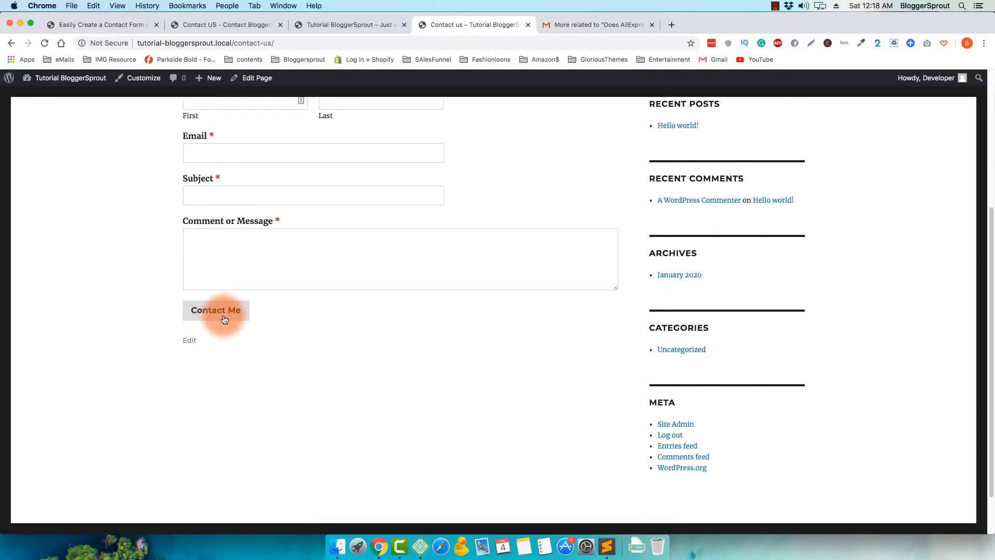
Step: Duplicate the live Contact us page's browser tab and open the page for editing in the copy
right_click(458, 27)
left_click(495, 52)
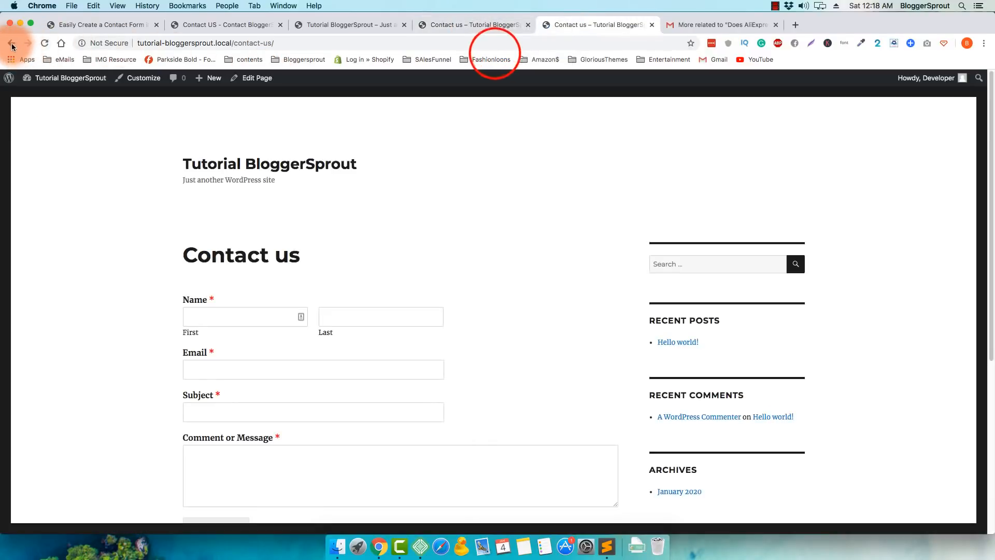
left_click(252, 78)
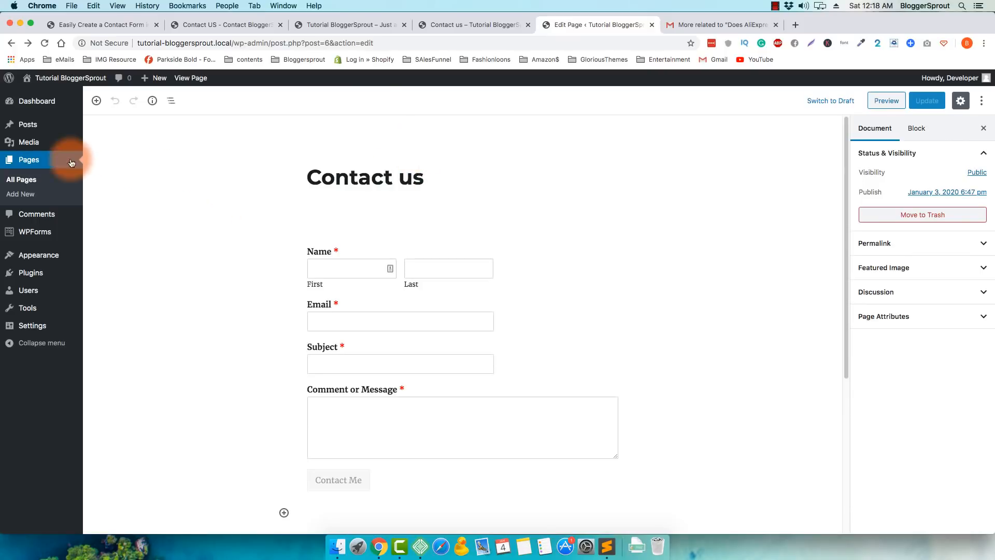
mouse_move(53, 133)
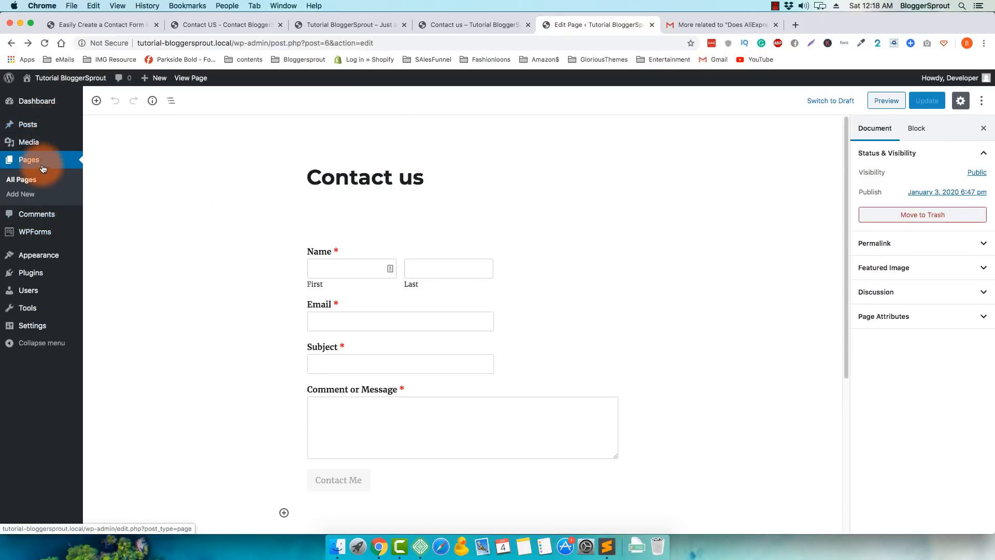
Step: Install the Classic Editor plugin from the featured plugins and activate it
left_click(31, 272)
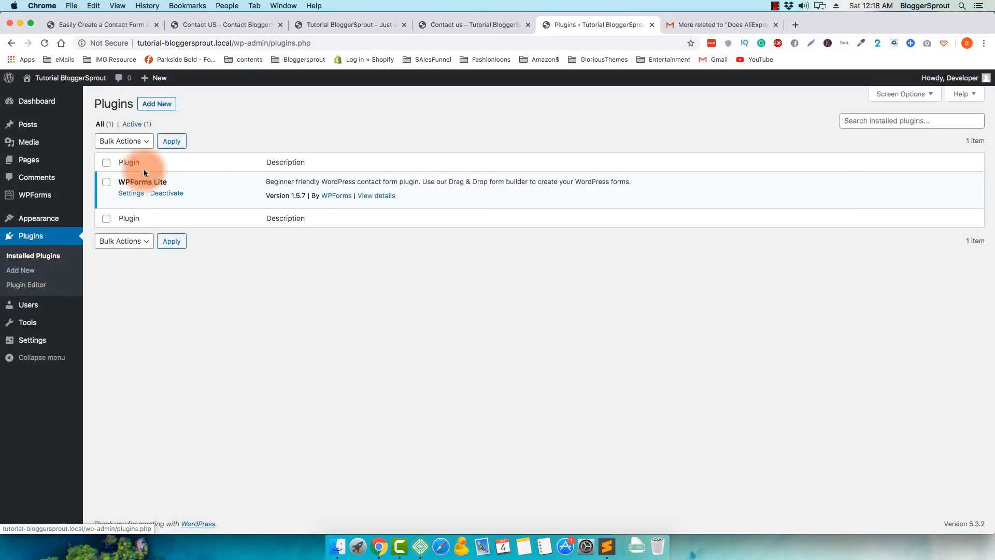
left_click(155, 105)
left_click(155, 107)
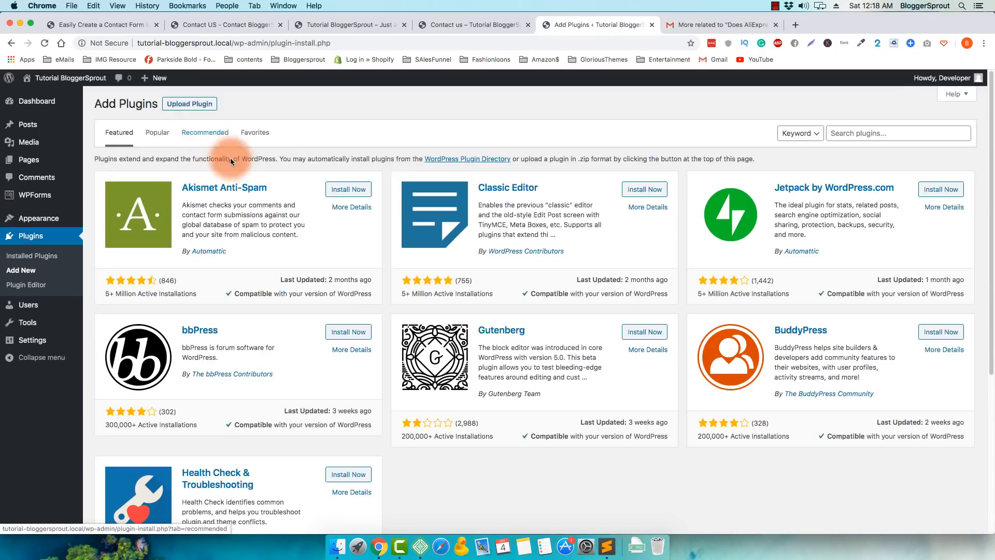
left_click(644, 190)
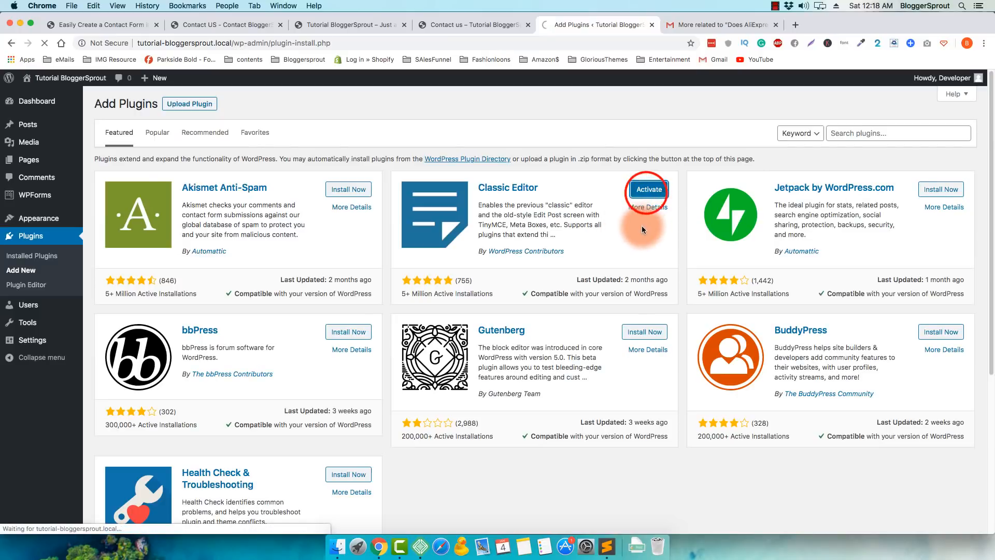
left_click(639, 190)
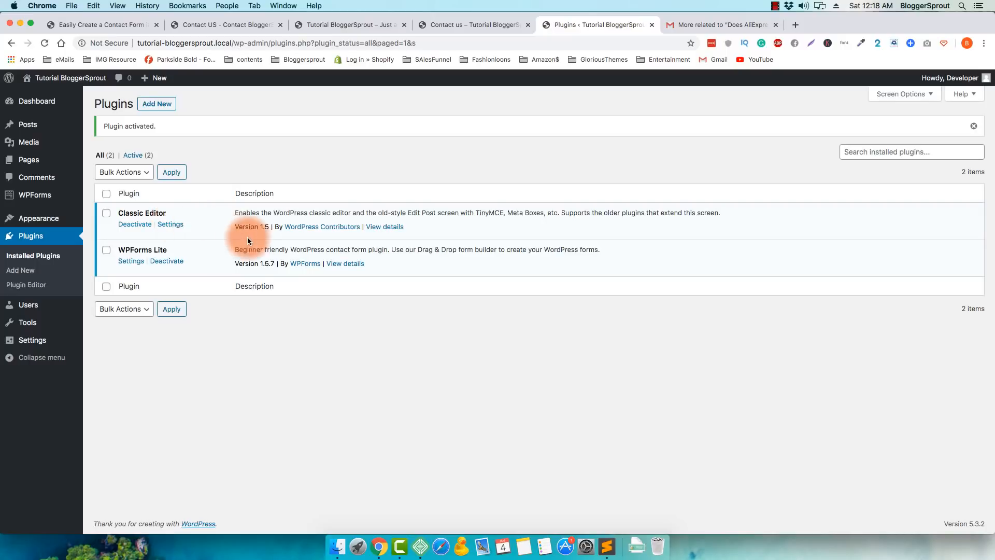
Step: Create a new page in the classic editor titled "Contact us - Classic Editor"
left_click(48, 165)
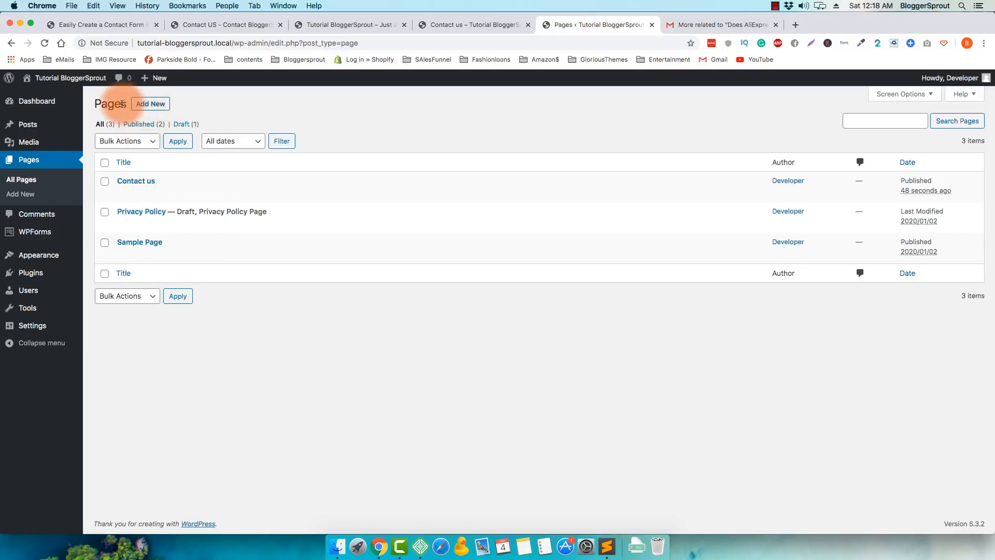
left_click(148, 105)
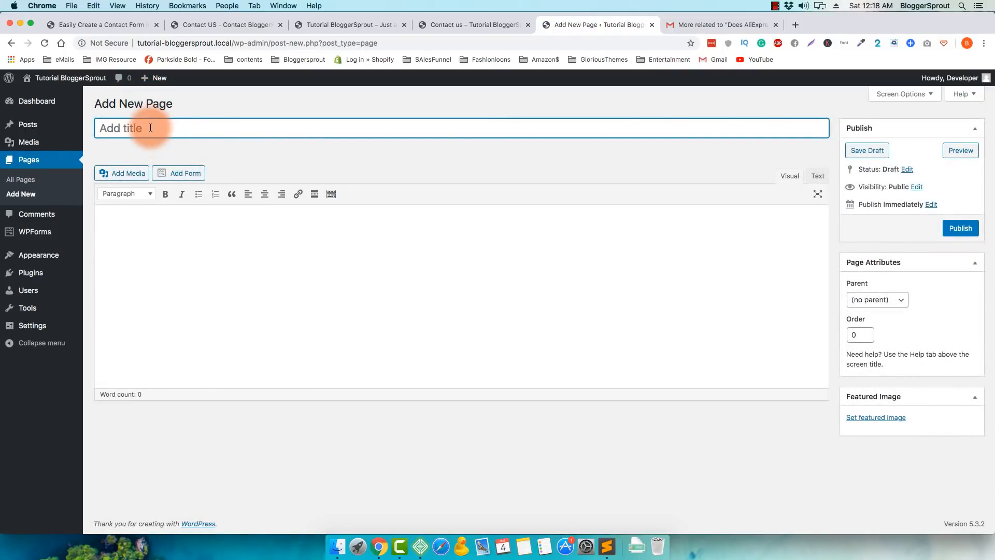
type("Contact us")
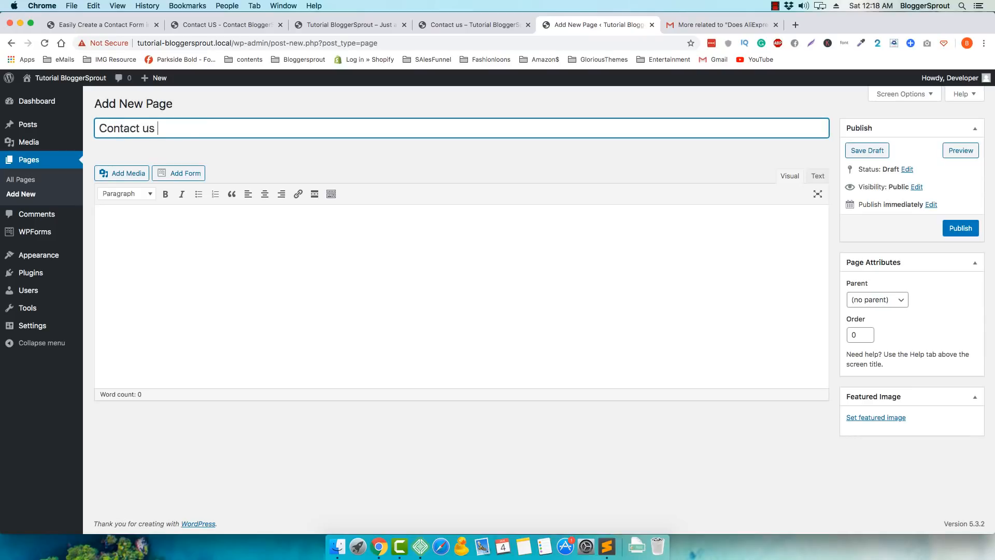
type(" )- Classic Editor")
Step: Paste the copied shortcode [wpforms id="5" title="false" description="false"] into the page body
left_click(149, 232)
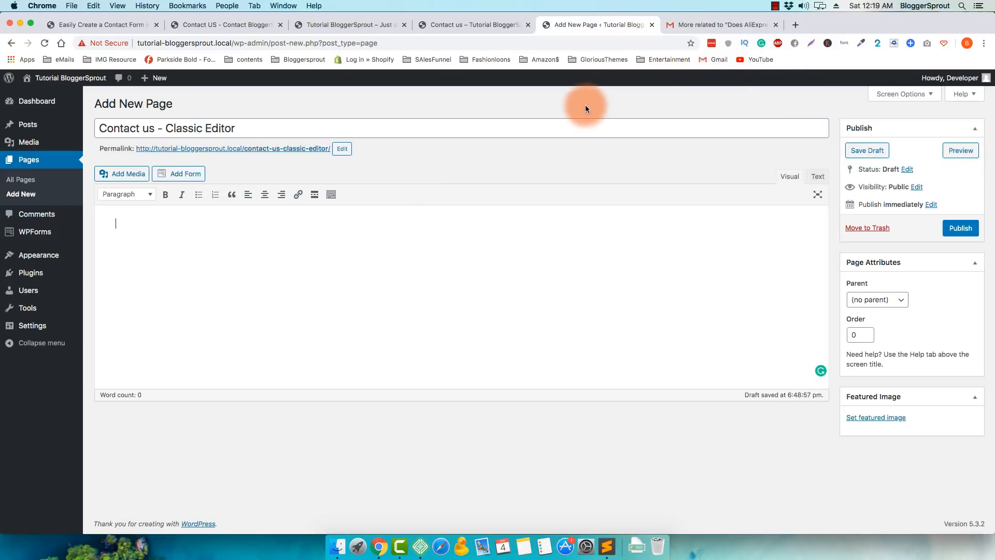
right_click(132, 220)
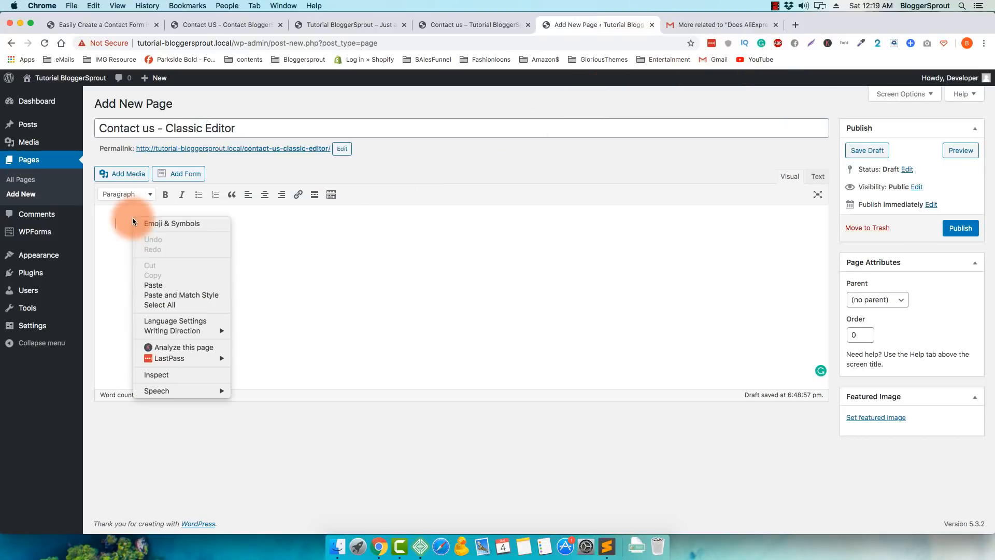
left_click(156, 284)
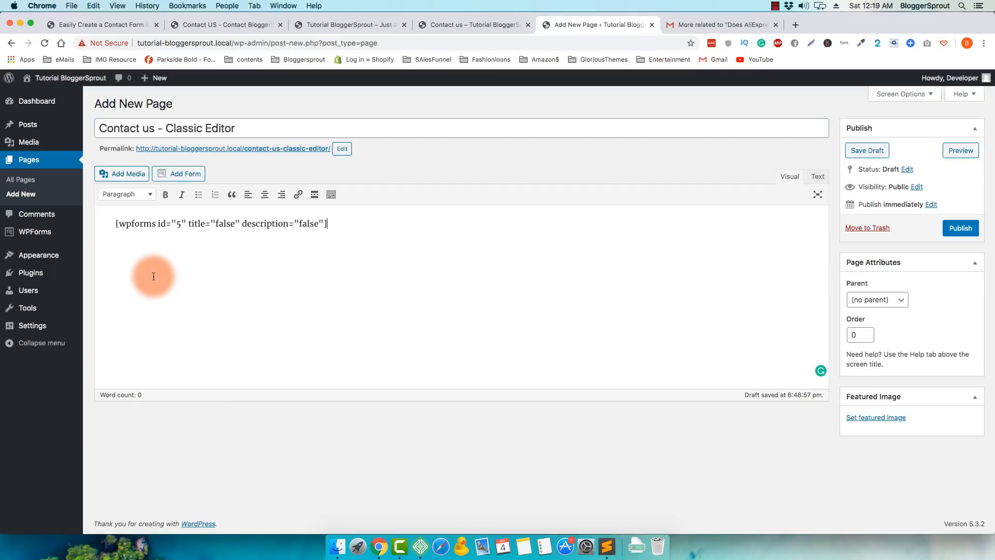
left_click(108, 222)
left_click(343, 224)
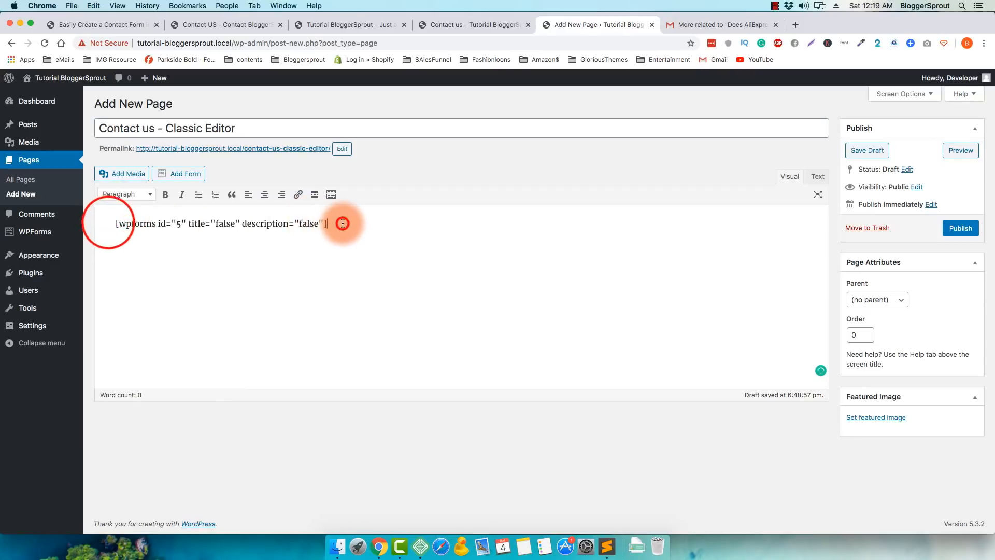
left_click(113, 224)
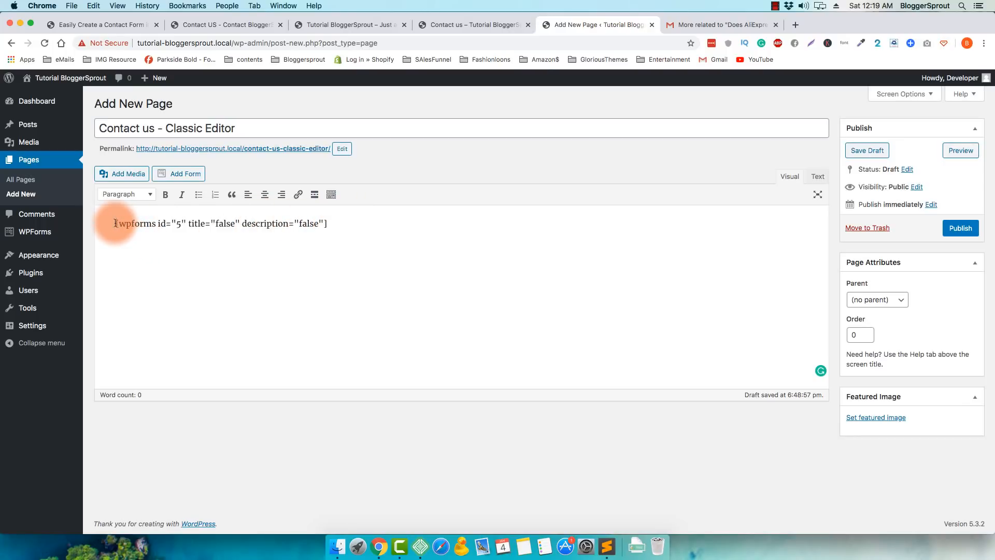
left_click_drag(115, 224, 333, 224)
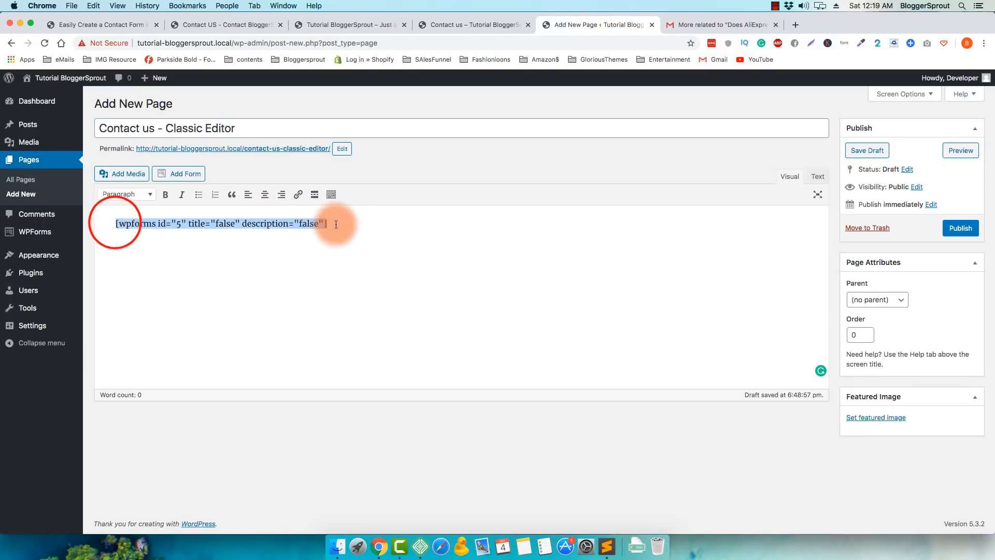
left_click(321, 237)
left_click(110, 223)
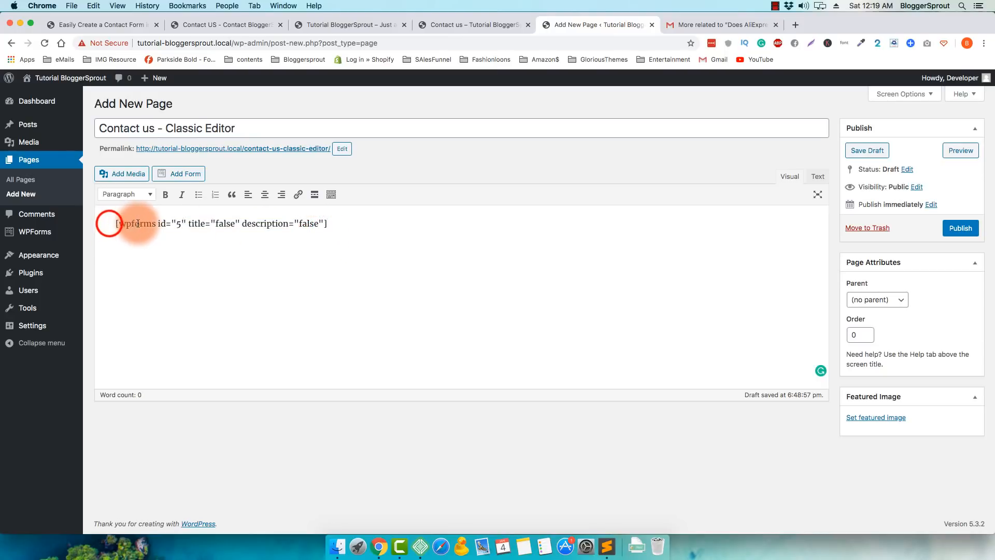
Step: Display the editor's second row of formatting tools and place the text cursor at the end of the shortcode
left_click_drag(339, 223, 306, 224)
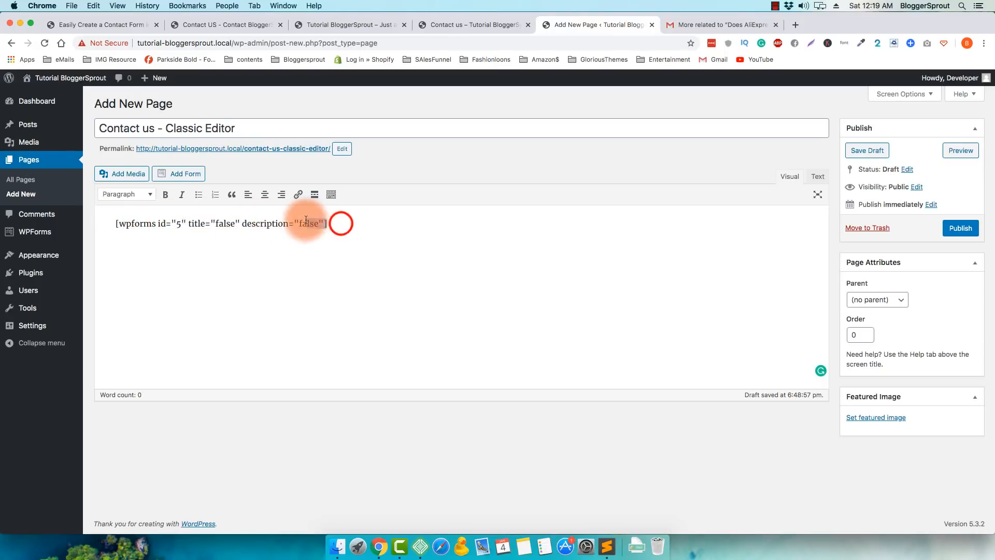
left_click(332, 196)
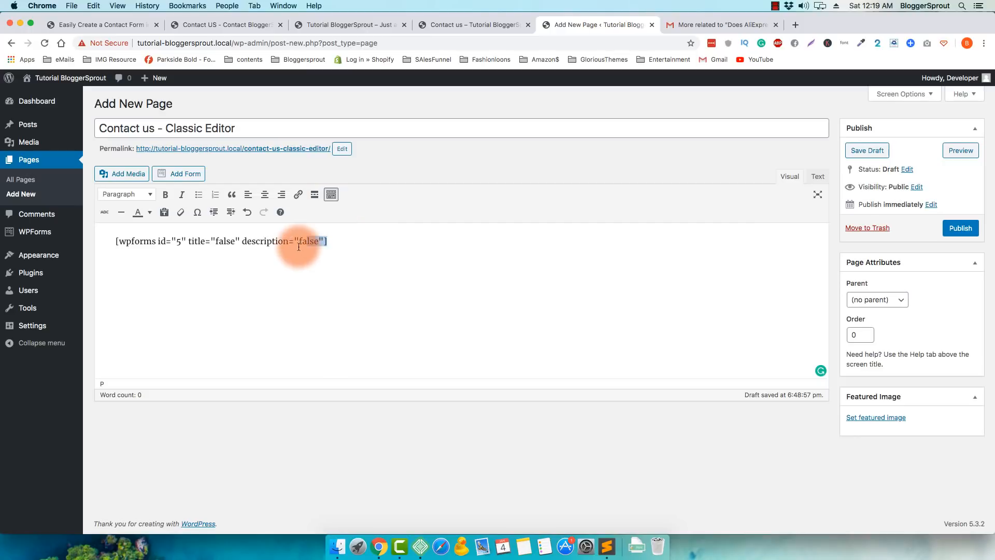
left_click(354, 239)
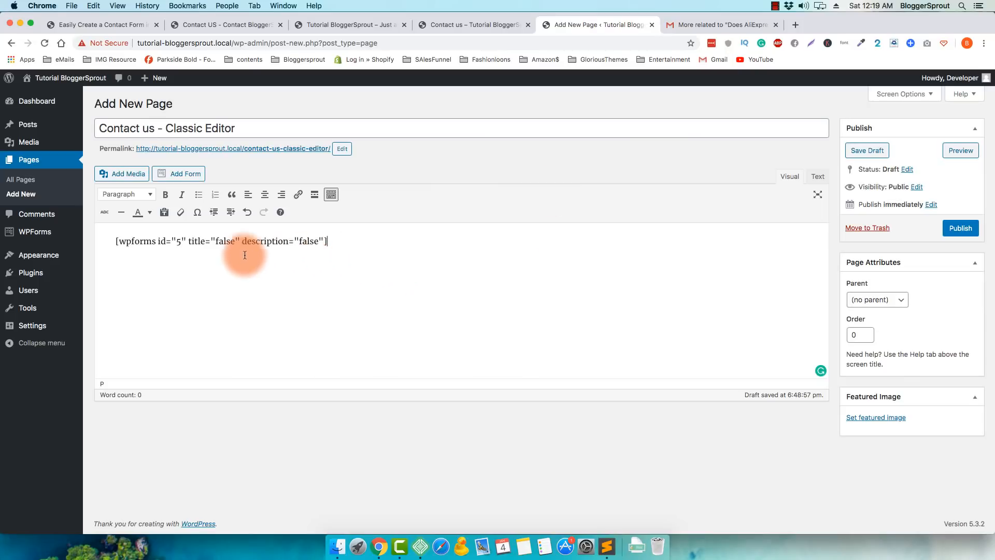
Step: Open the WPForms forms overview in a separate browser tab and select the Contact Form's shortcode there
left_click(341, 240)
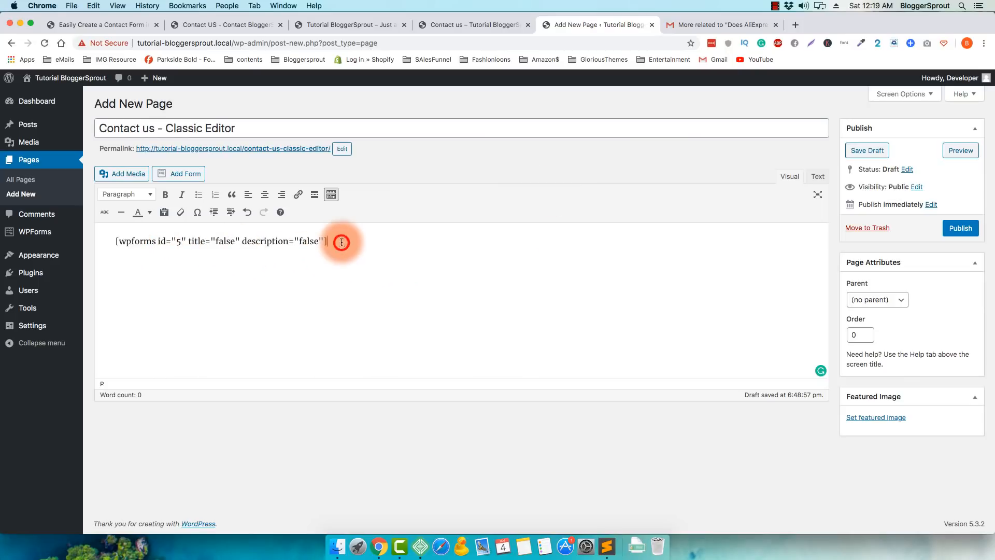
mouse_move(84, 286)
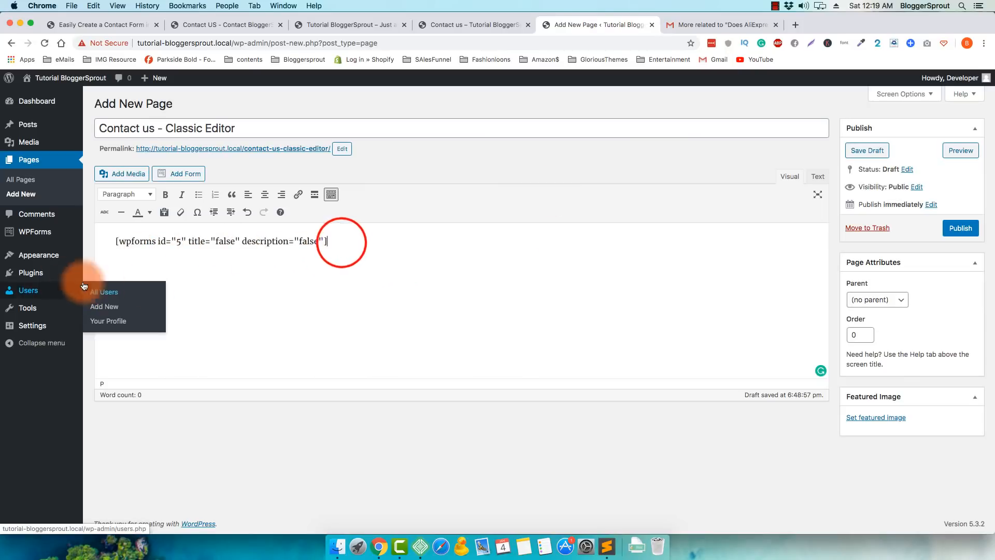
right_click(32, 236)
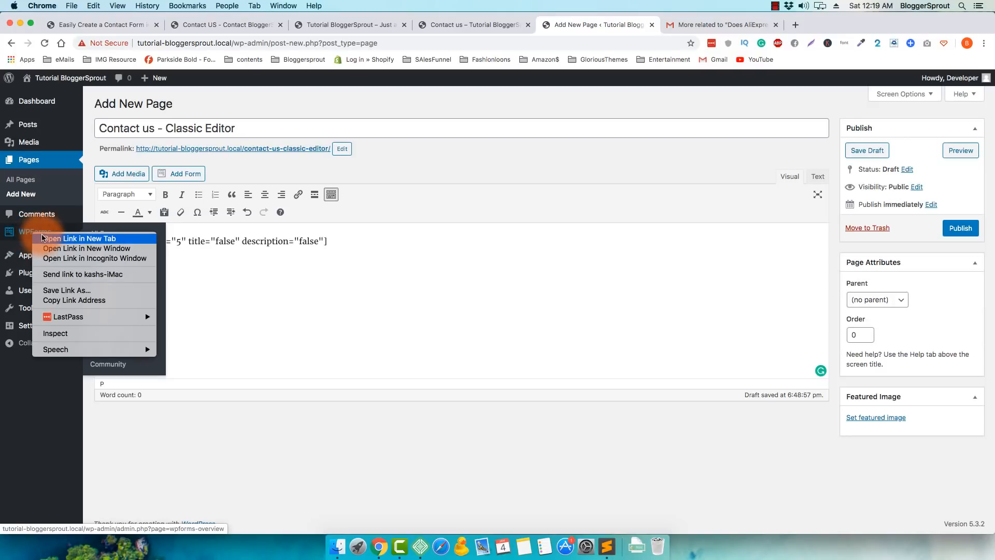
left_click(92, 238)
left_click(683, 25)
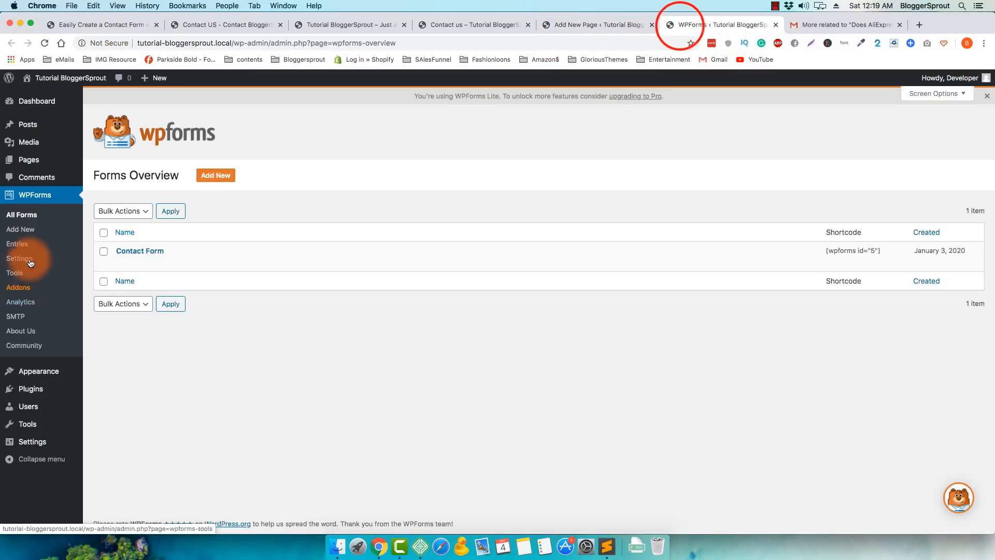
mouse_move(141, 254)
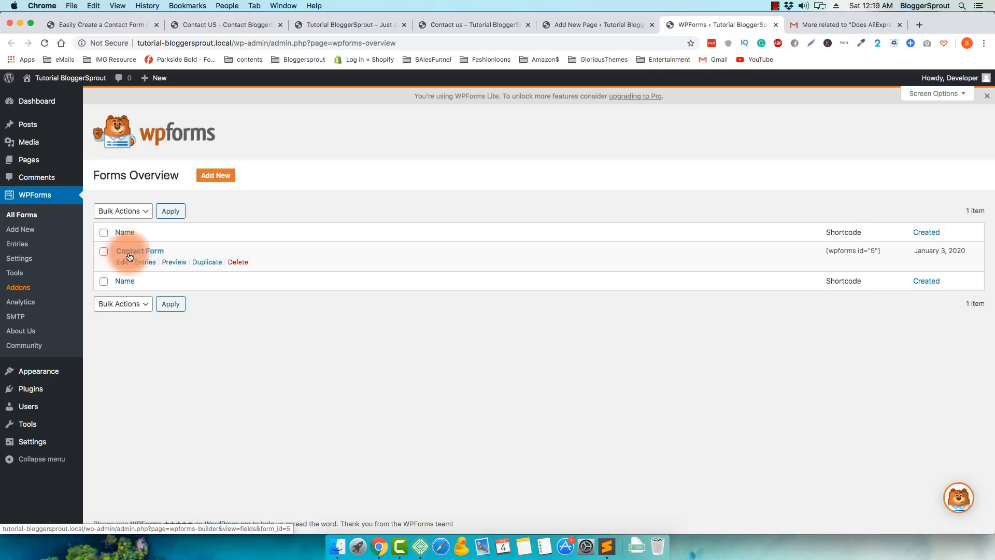
left_click(825, 250)
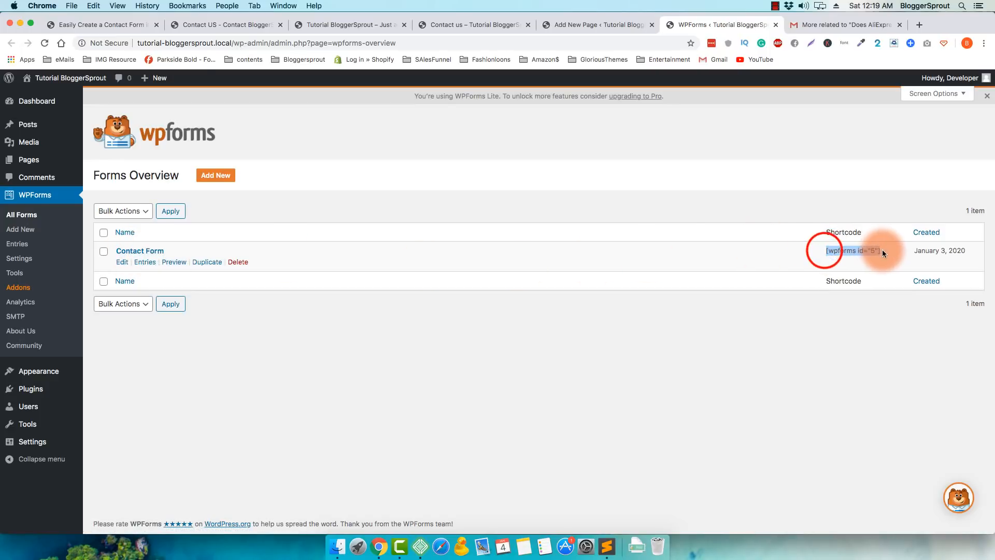
Step: Compare the title and description attributes of the shortcode in the page body with the shortcode in the forms overview
left_click(615, 24)
left_click(284, 262)
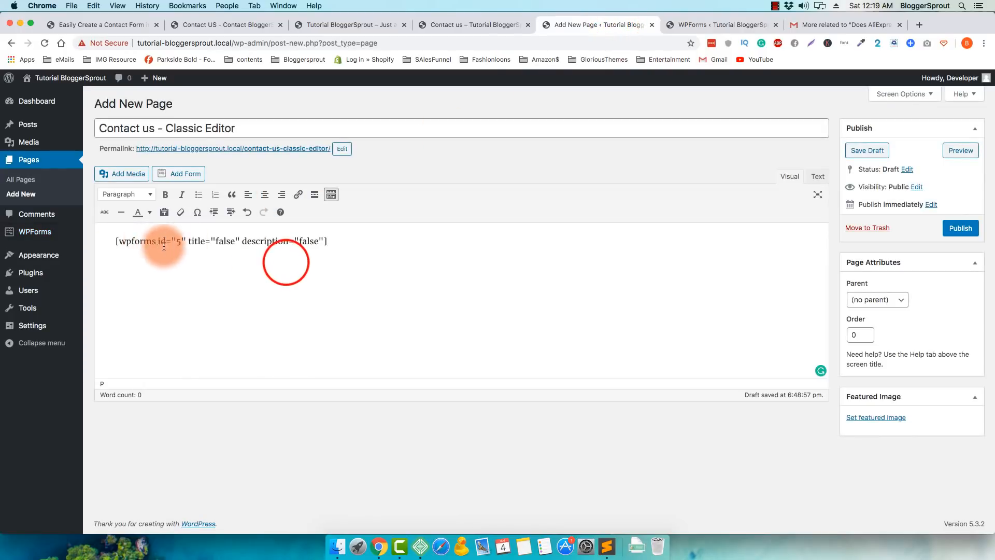
left_click_drag(188, 240, 321, 240)
left_click(282, 275)
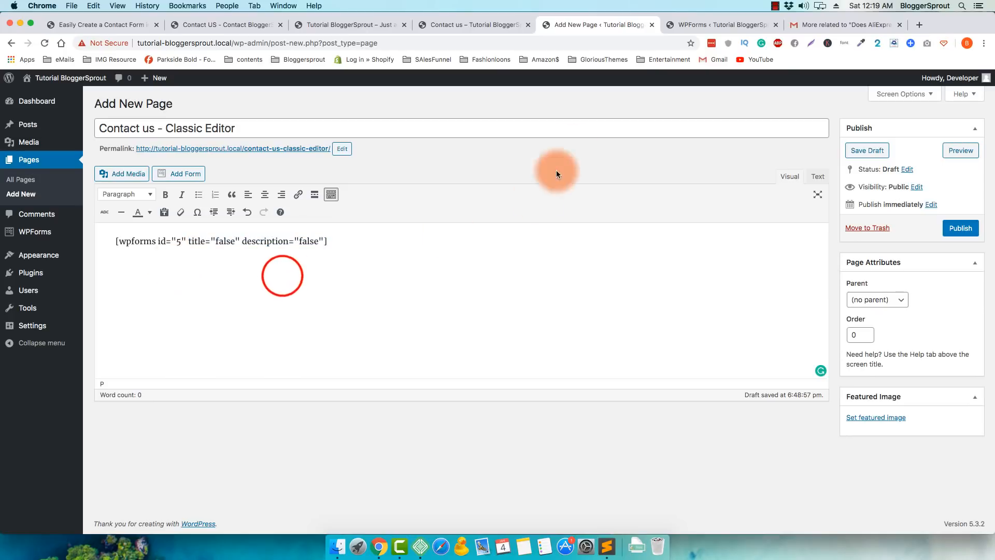
left_click(707, 26)
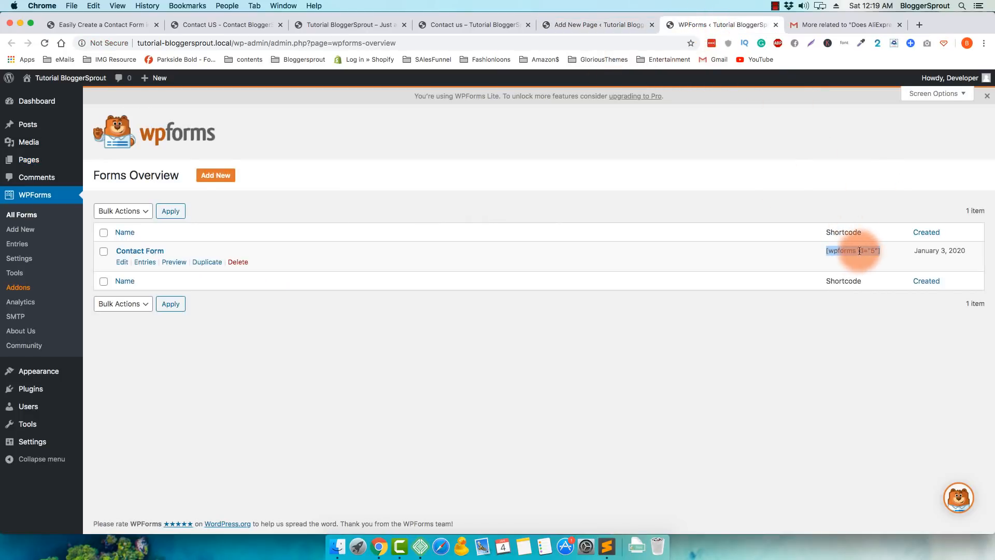
left_click(560, 26)
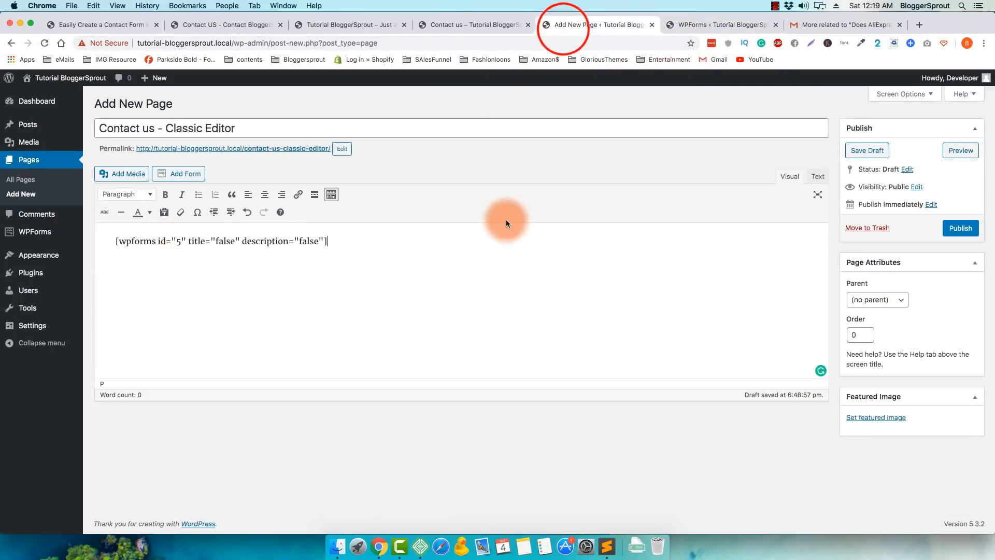
Step: Publish the classic editor page and open its permalink in a new browser tab placed directly after the Contact us page
left_click(960, 228)
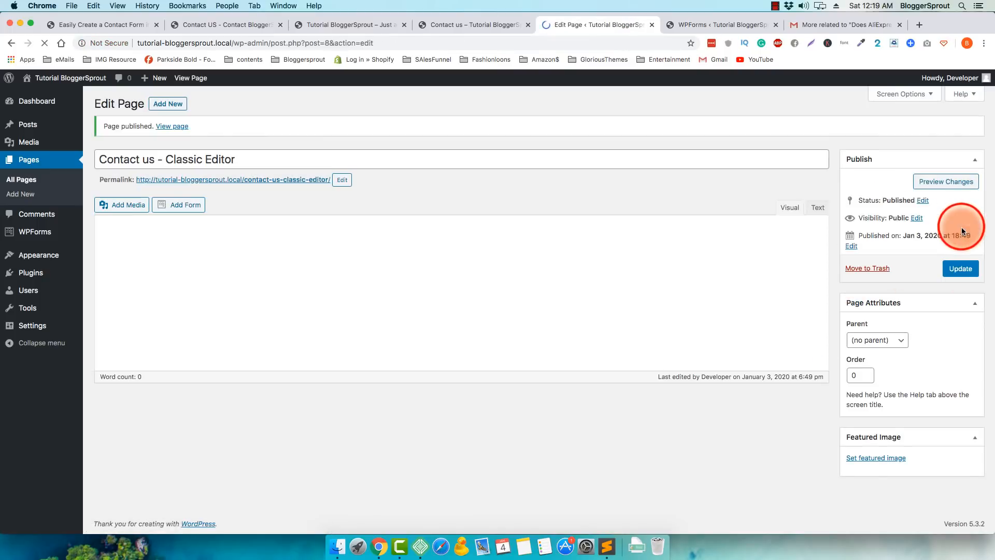
right_click(310, 180)
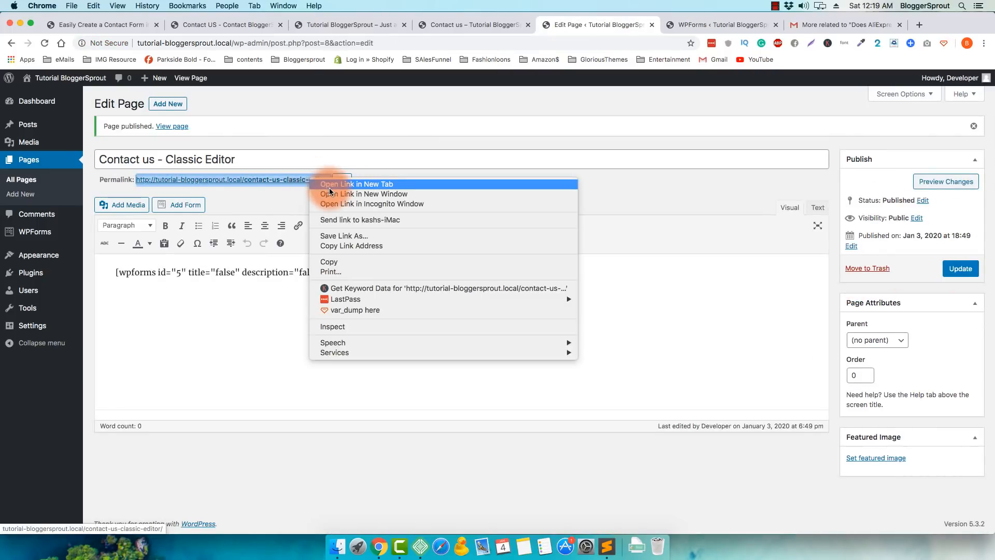
left_click(329, 187)
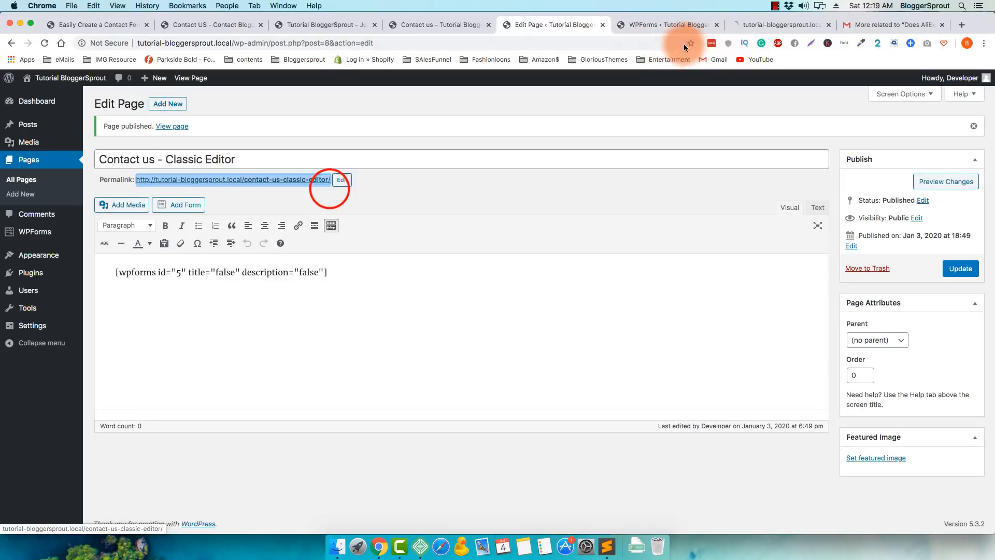
left_click(725, 26)
left_click_drag(726, 27, 499, 27)
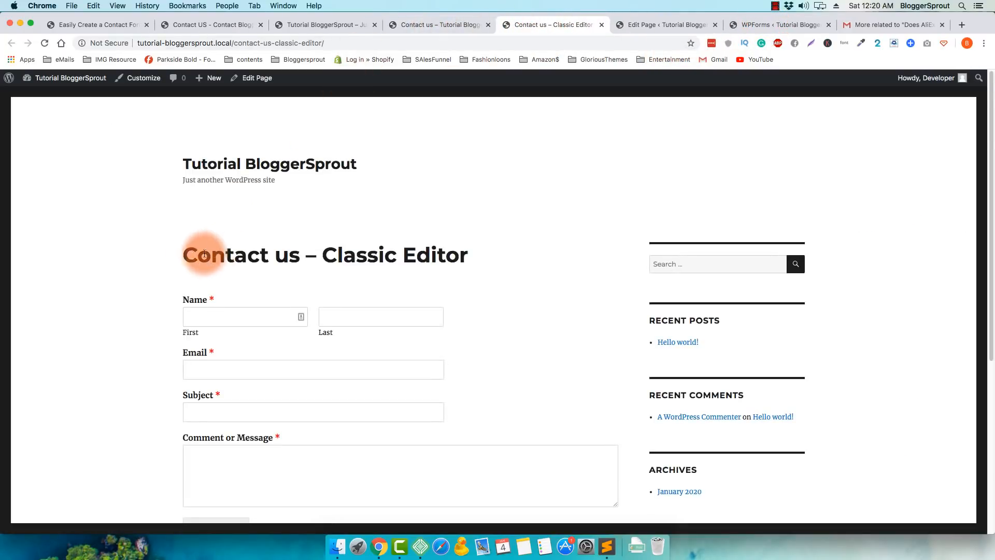
Step: Compare the form on the published "Contact us – Classic Editor" page with the form on the "Contact us" page
left_click_drag(185, 255, 475, 257)
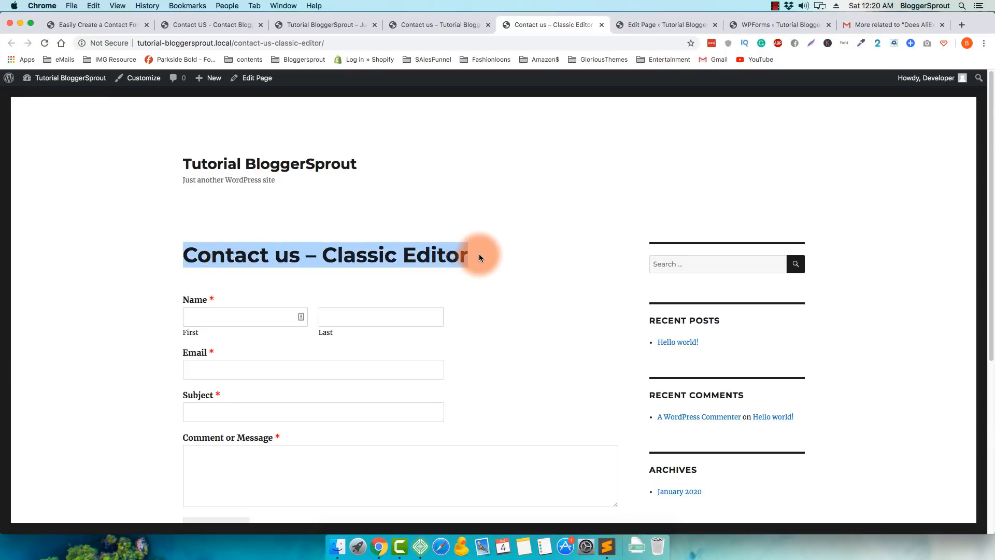
scroll(206, 223, "down", 5)
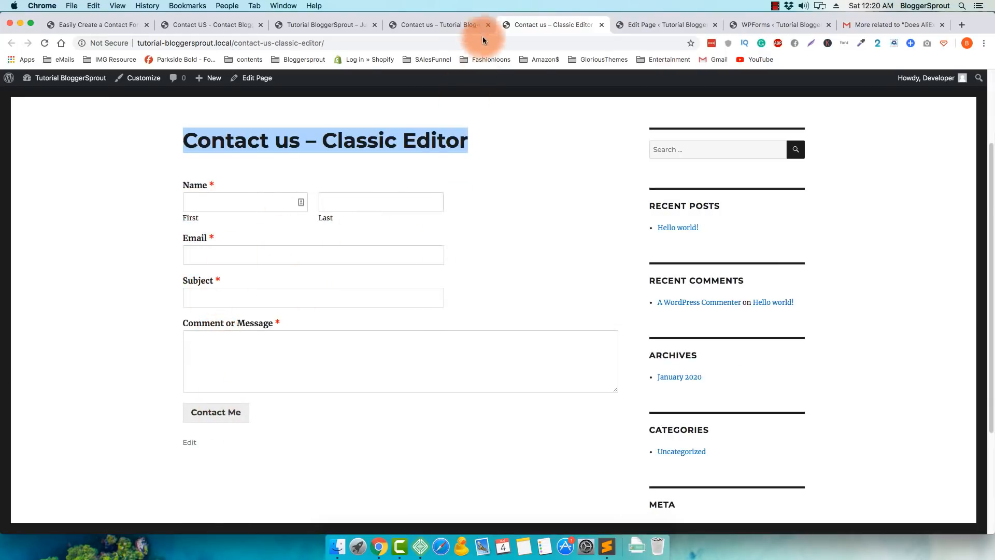
left_click(449, 25)
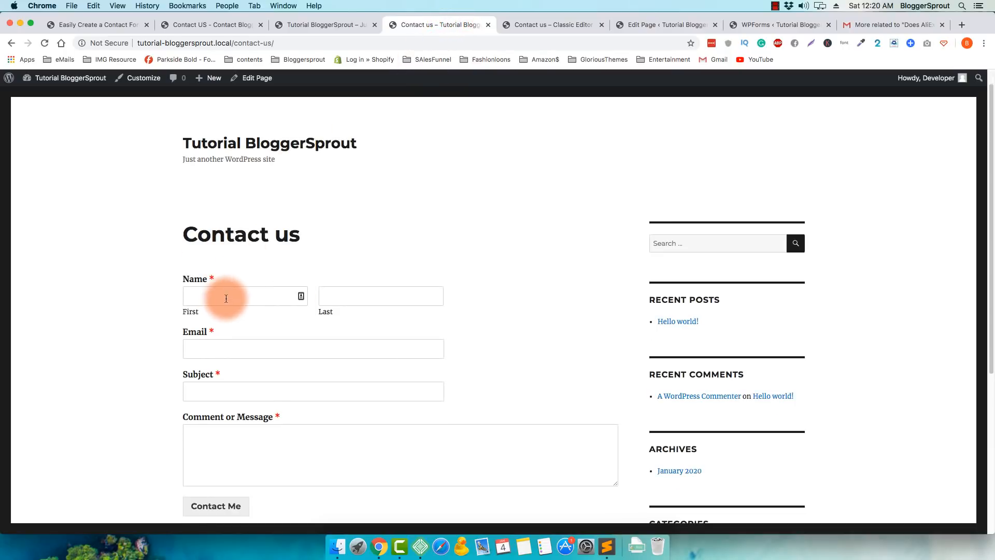
scroll(223, 295, "down", 4)
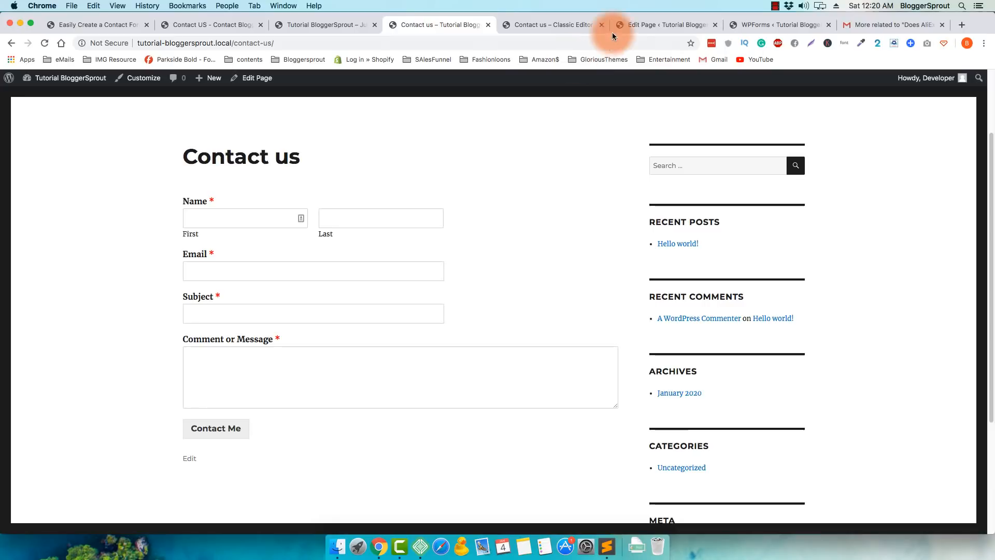
scroll(284, 300, "up", 2)
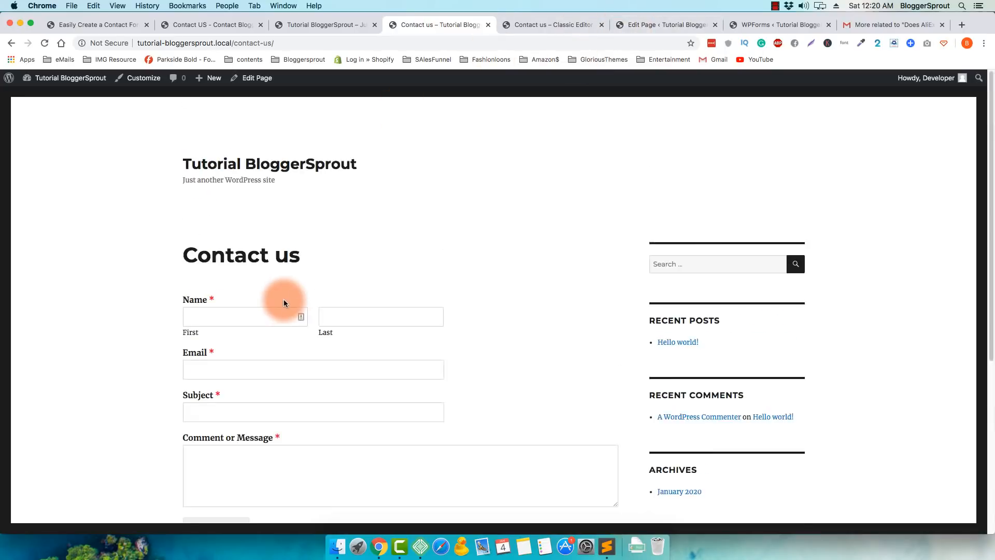
scroll(283, 301, "down", 5)
scroll(284, 300, "up", 5)
Step: Open WordPress's general settings from the page editor to check the administration email address
left_click(633, 25)
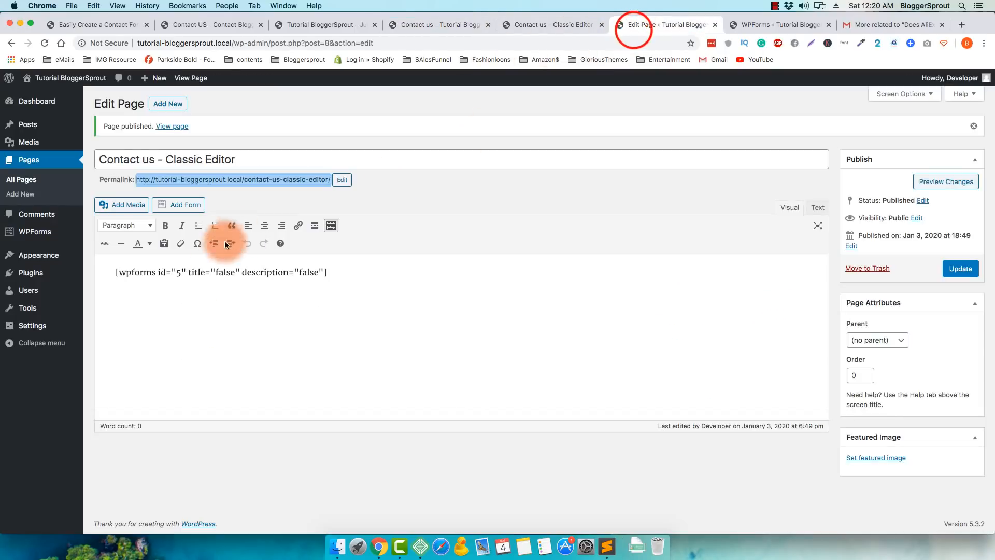
mouse_move(32, 326)
left_click(108, 327)
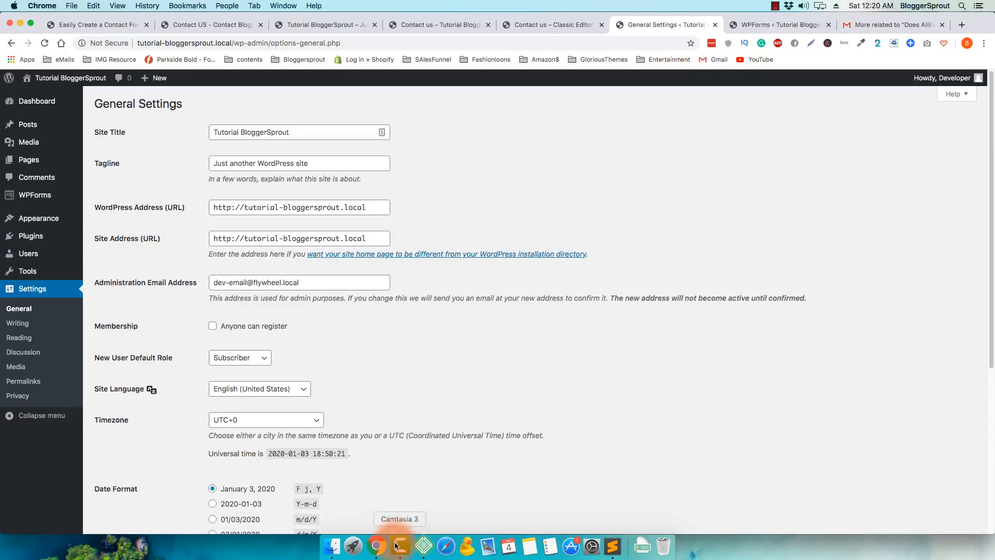
Step: Open the local site's MailHog inbox in the browser and place its tab directly after the Classic Editor contact page
left_click(418, 542)
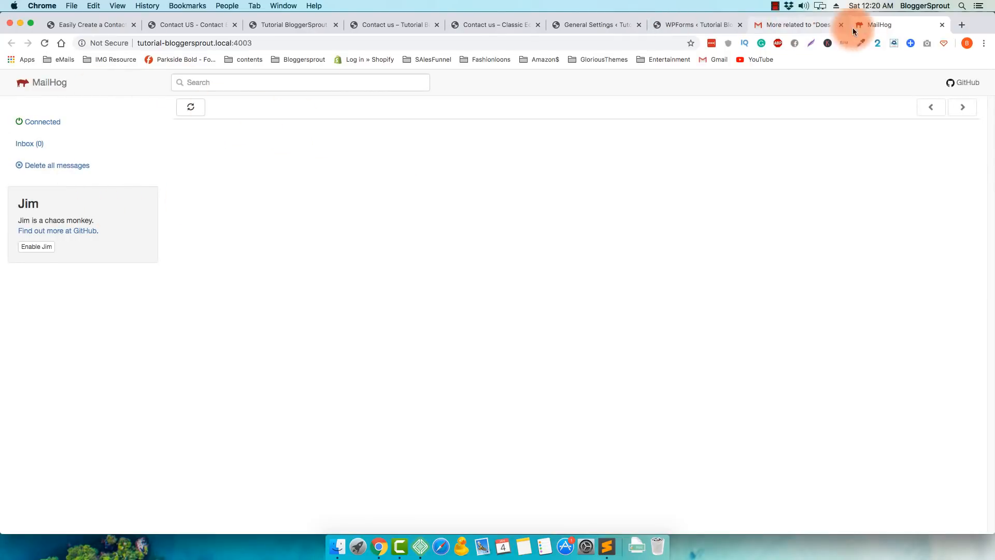
left_click_drag(853, 27, 511, 31)
left_click(608, 27)
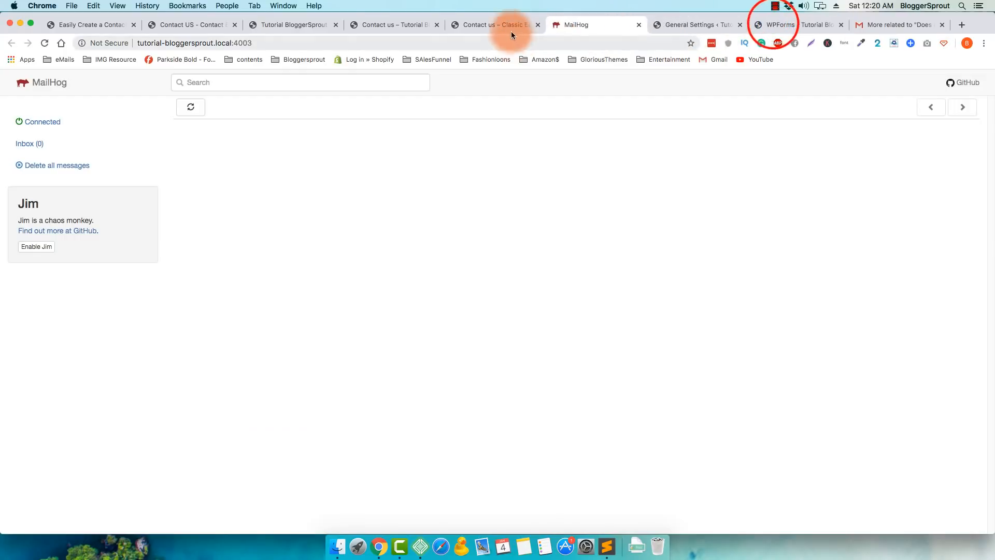
Step: Fill in the sender's first name, last name and e-mail address in the form on the Classic Editor contact page
left_click(511, 31)
left_click(252, 201)
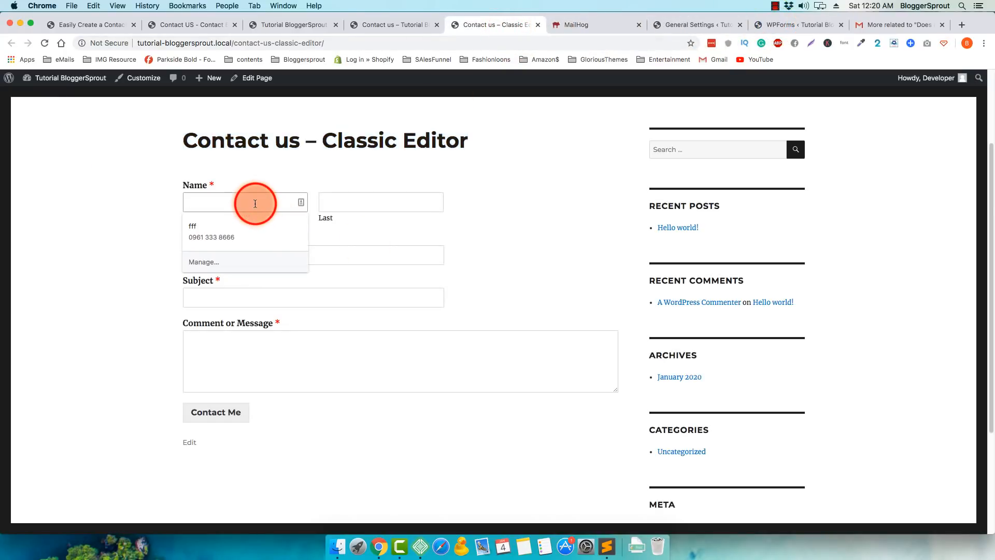
type("Niraj")
key("Tab")
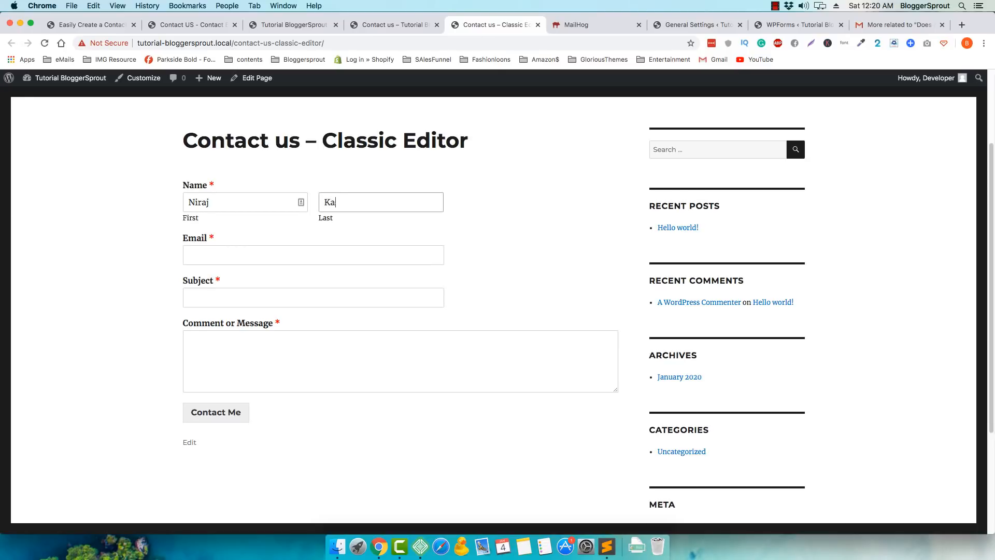
type("Kashyap")
key("Tab")
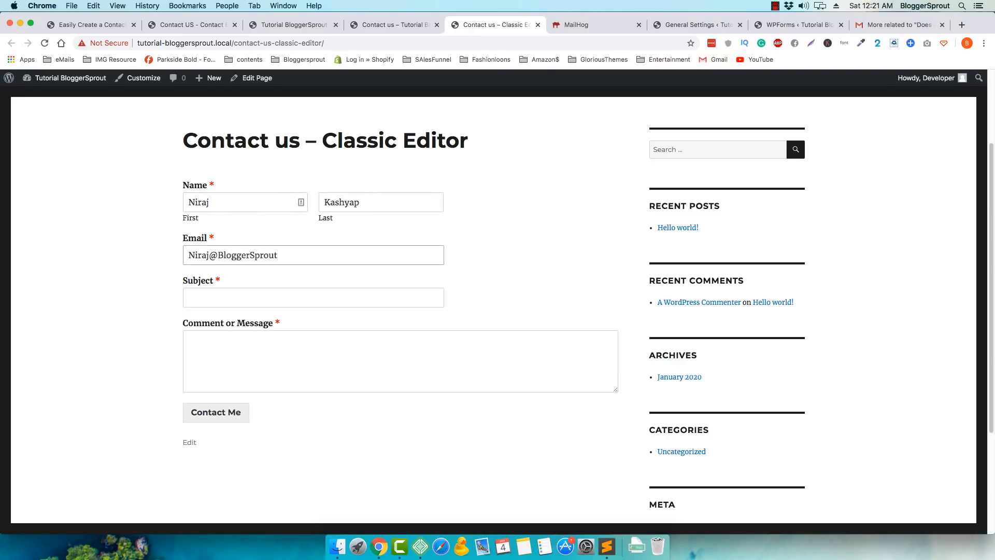
type("com")
Step: Enter the subject "Using the Classic Editor Form" and a message starting with "bla bla bla" followed by random filler text
key("Tab")
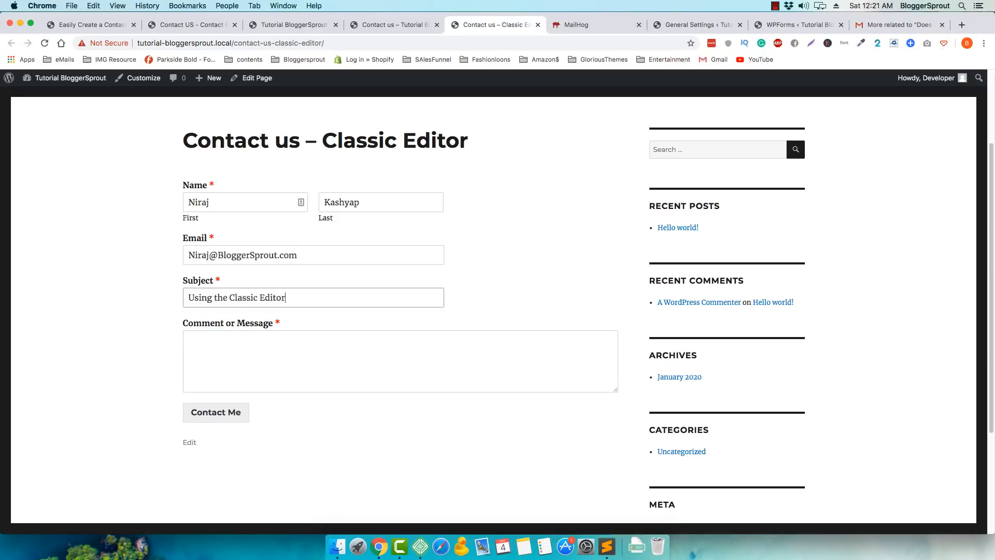
key("Tab")
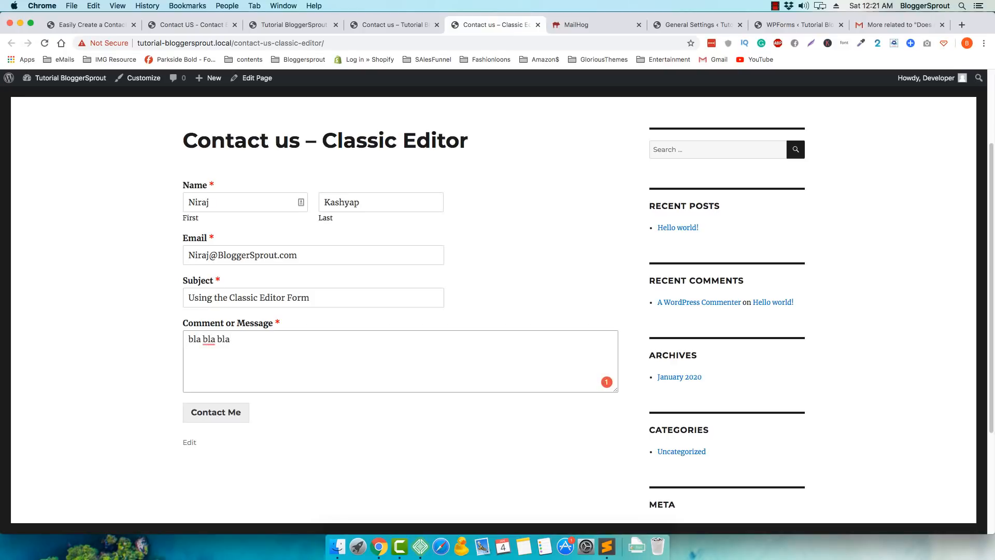
type("xhds g shg sdgh")
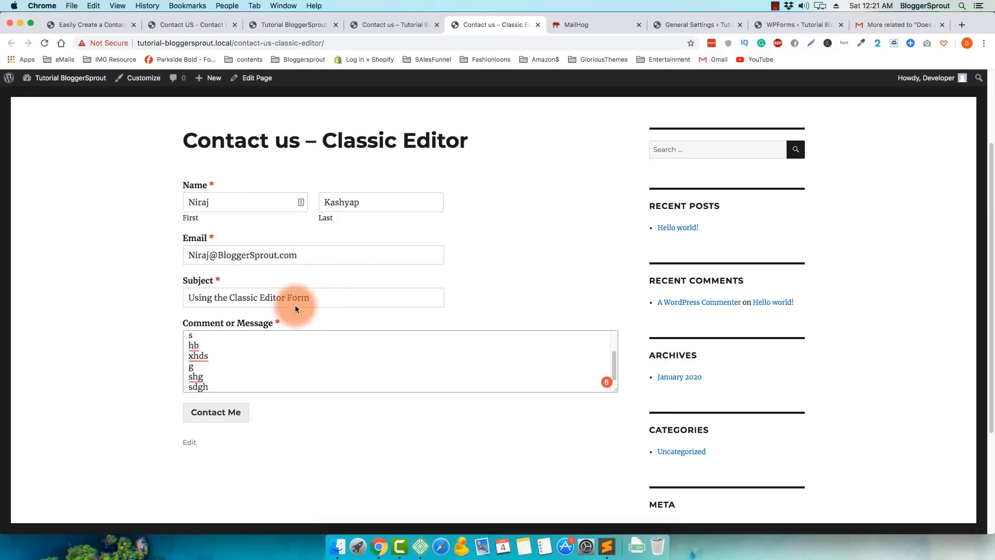
scroll(249, 379, "up", 3)
scroll(249, 379, "down", 3)
scroll(250, 379, "up", 5)
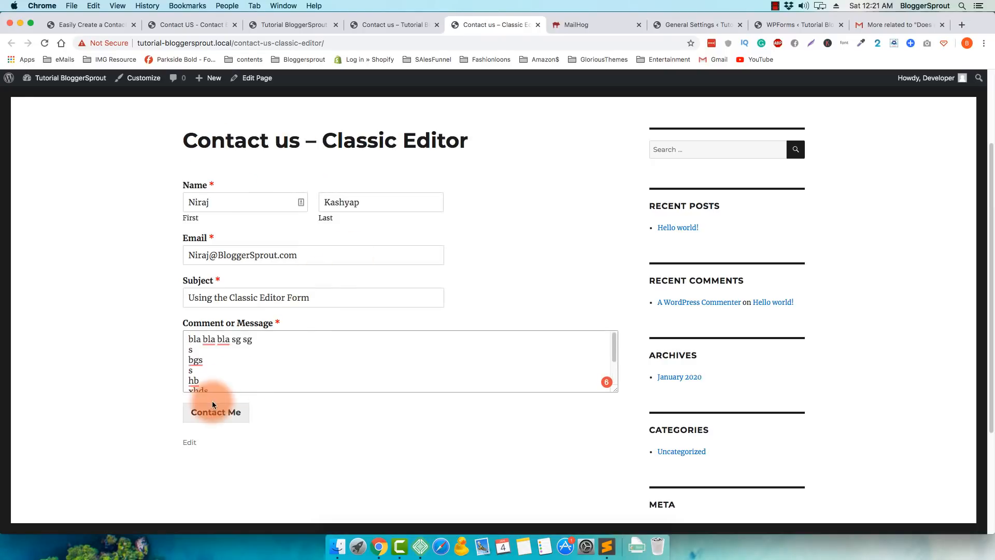
Step: Copy the opening paragraph, starting with "We love to hear from you", from the BloggerSprout contact page
left_click(213, 24)
scroll(310, 287, "up", 10)
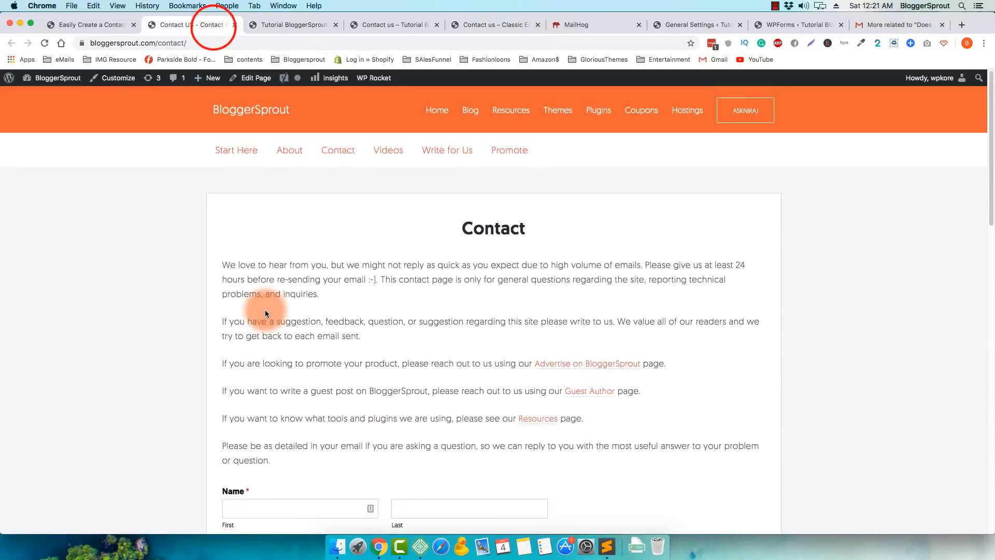
left_click_drag(222, 265, 317, 294)
right_click(291, 281)
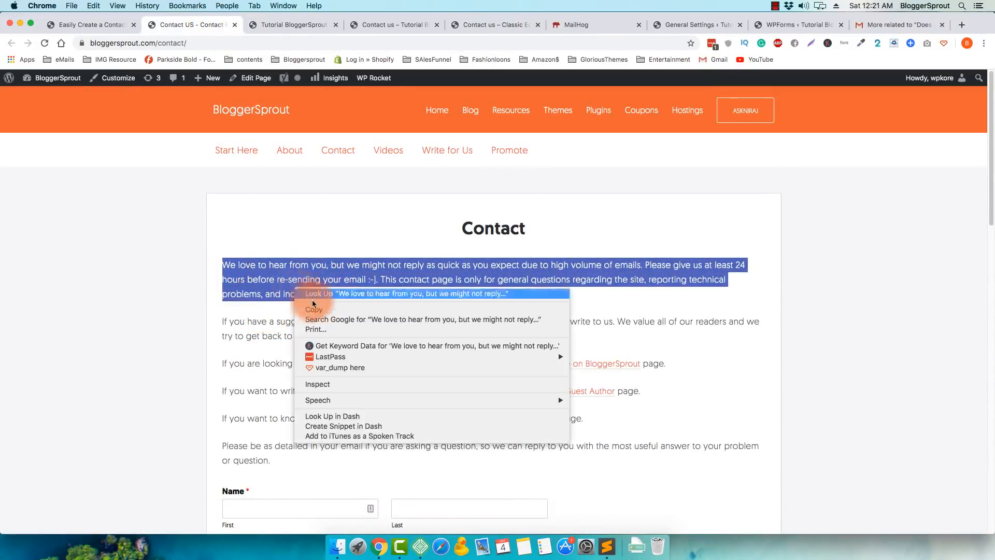
left_click(328, 309)
Step: Replace the random filler after "bla bla bla" in the form's message with the copied paragraph on a new line
left_click(469, 25)
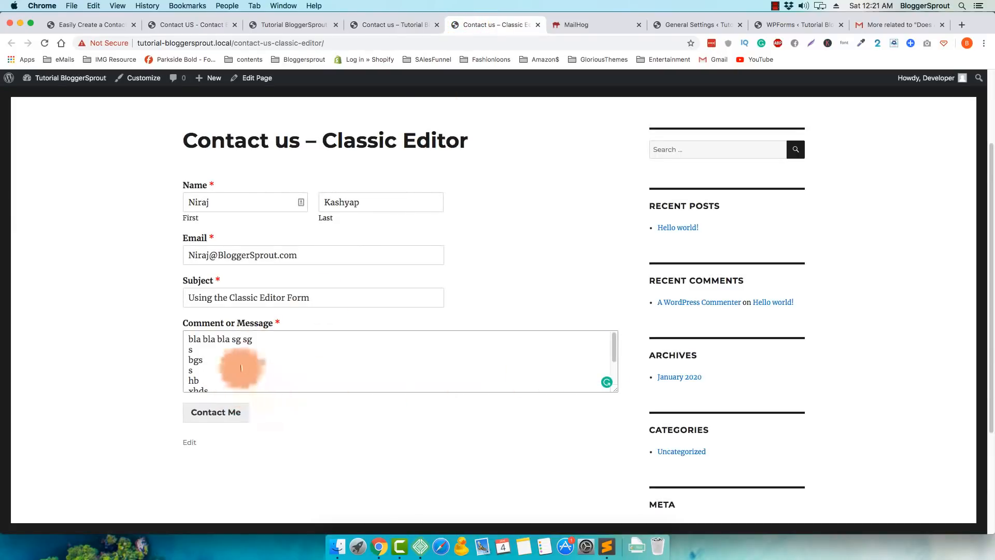
left_click_drag(232, 339, 243, 400)
key("BackSpace")
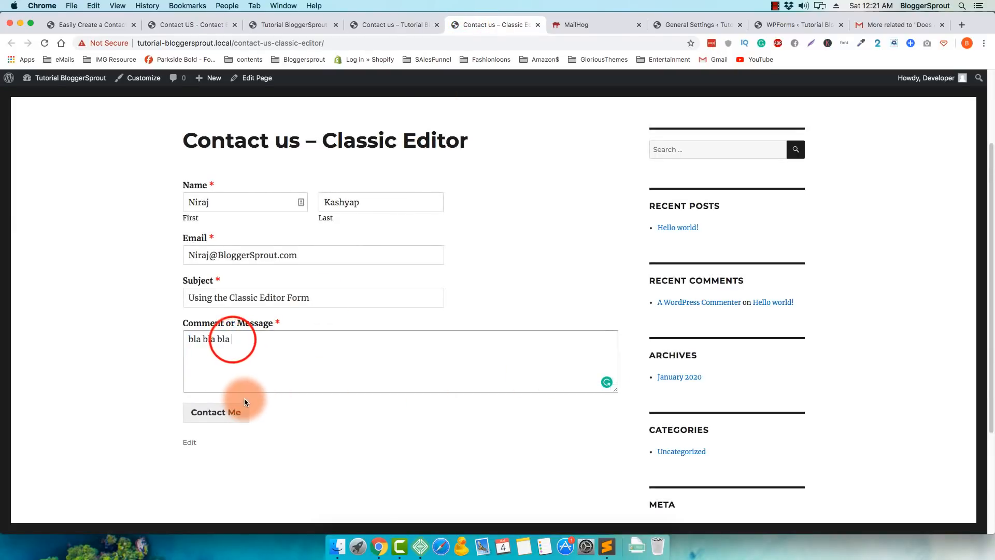
key("super+z")
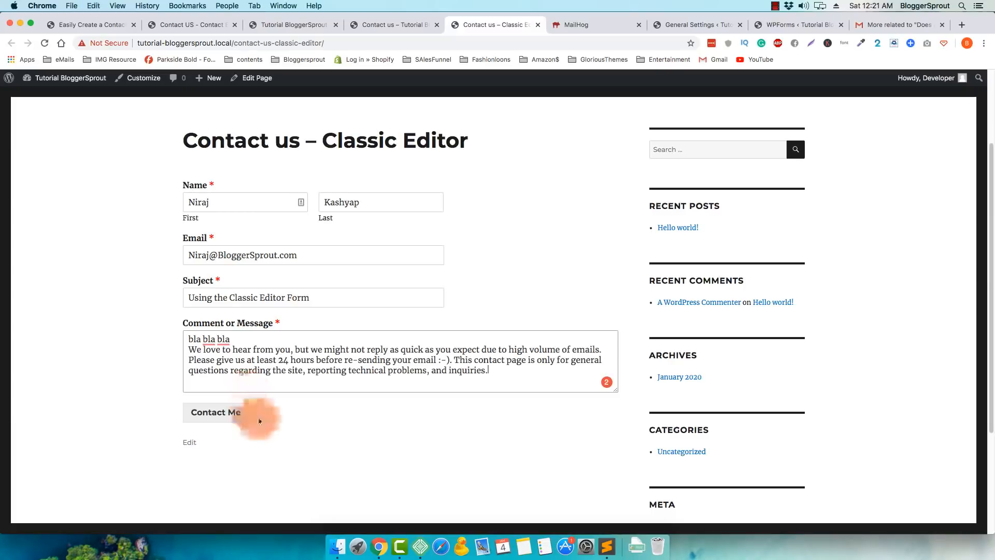
Step: Submit the completed form on the Classic Editor contact page and read through its confirmation message and sign-off
left_click(230, 414)
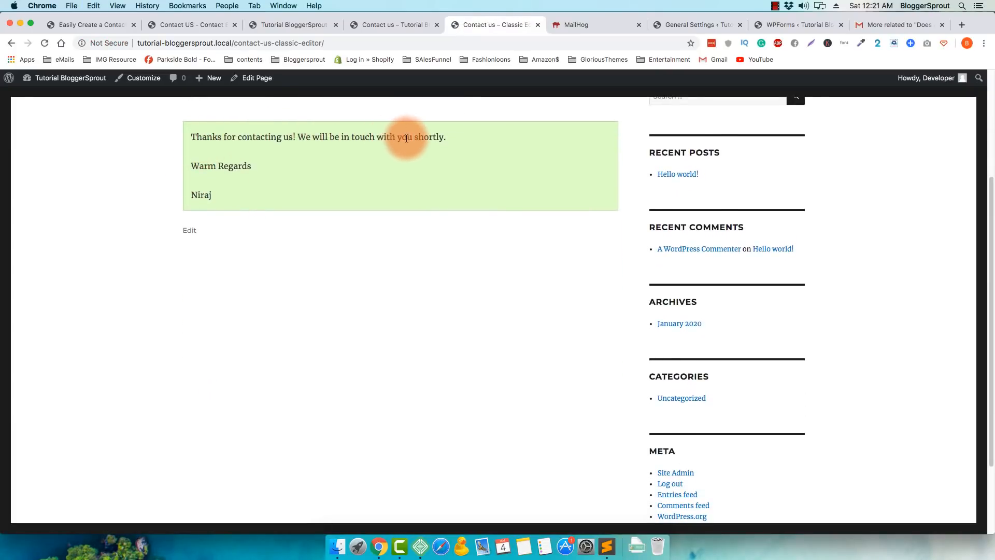
left_click(297, 134)
left_click_drag(298, 134, 446, 136)
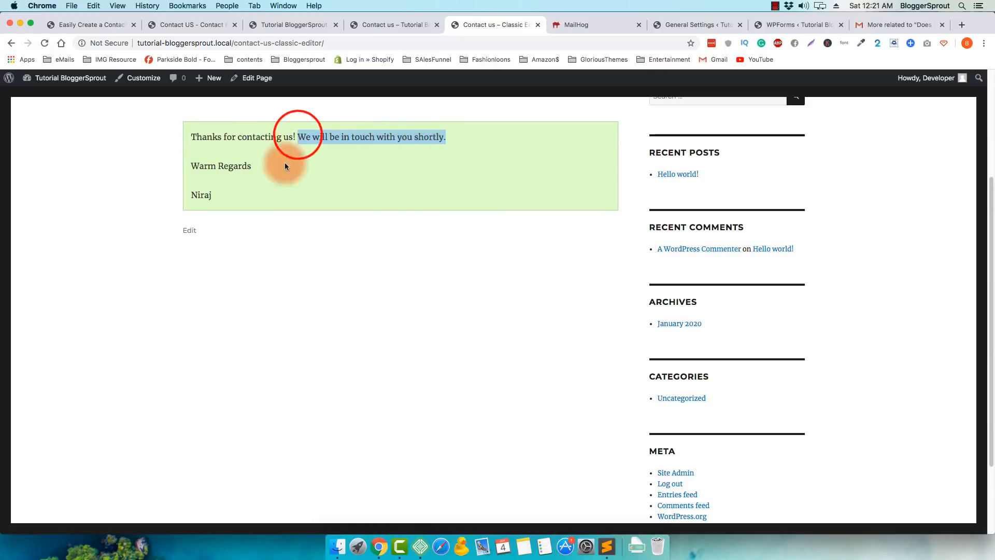
scroll(220, 213, "up", 1)
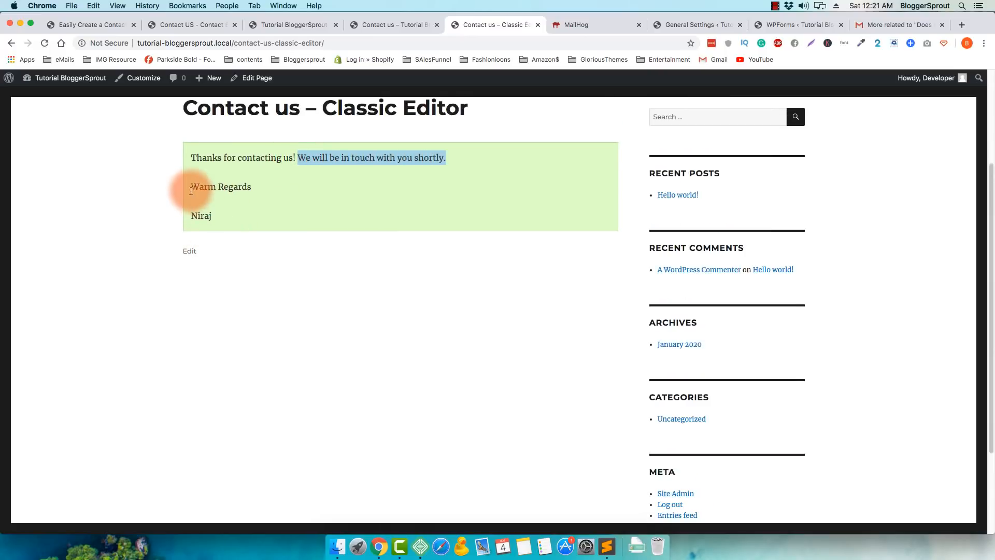
left_click_drag(192, 187, 229, 222)
scroll(250, 219, "up", 1)
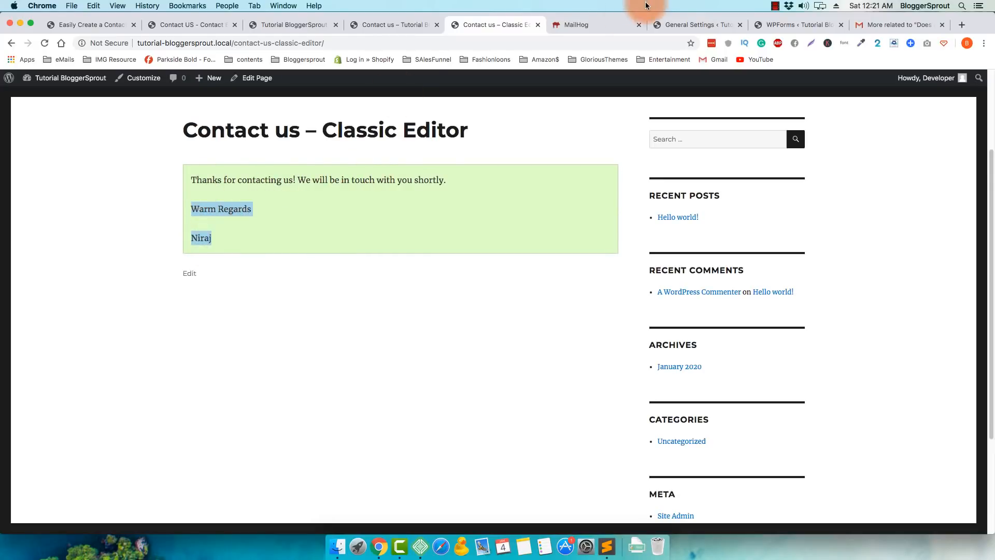
Step: Open the newly received contact form e-mail in MailHog and check its sender, recipient, name, subject and message
left_click(583, 25)
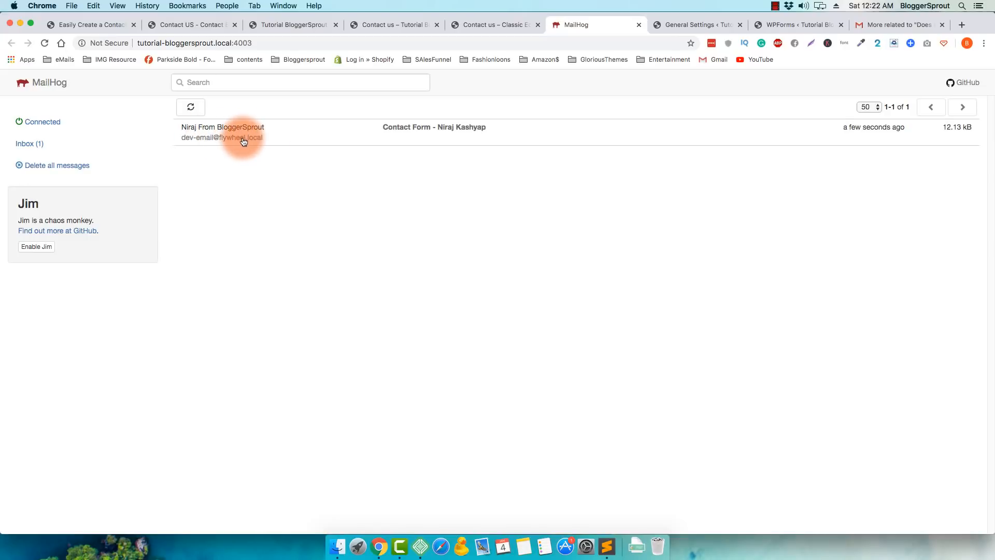
left_click(295, 137)
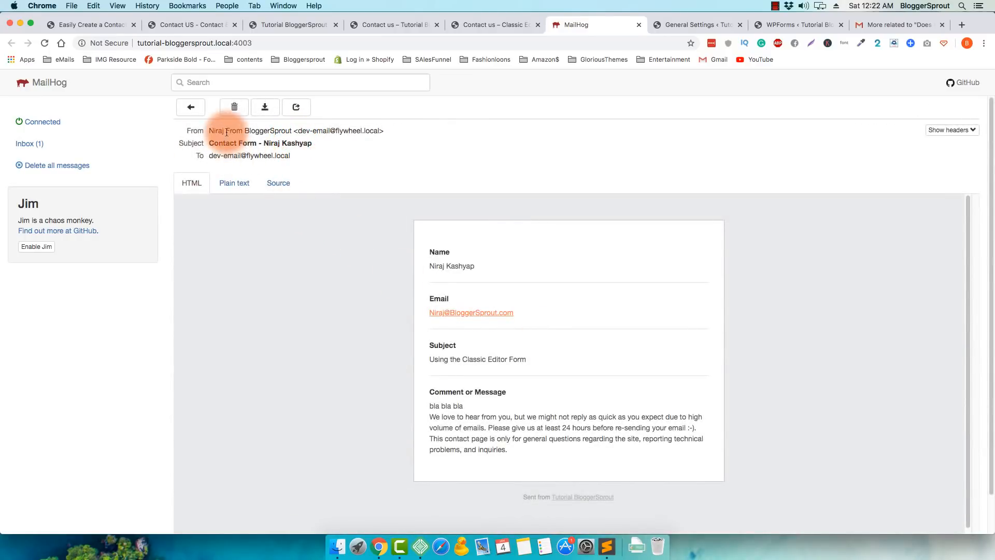
left_click_drag(208, 155, 297, 158)
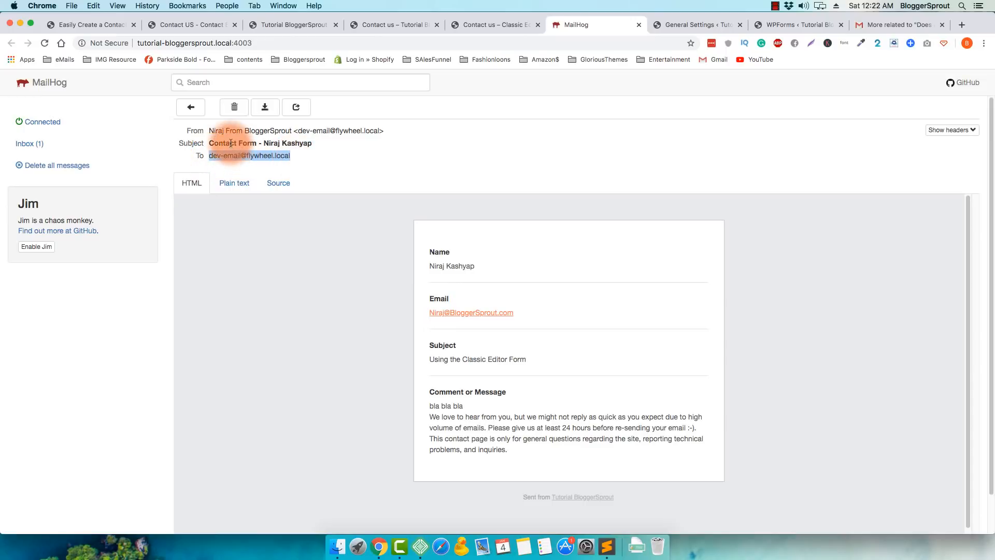
left_click(212, 131)
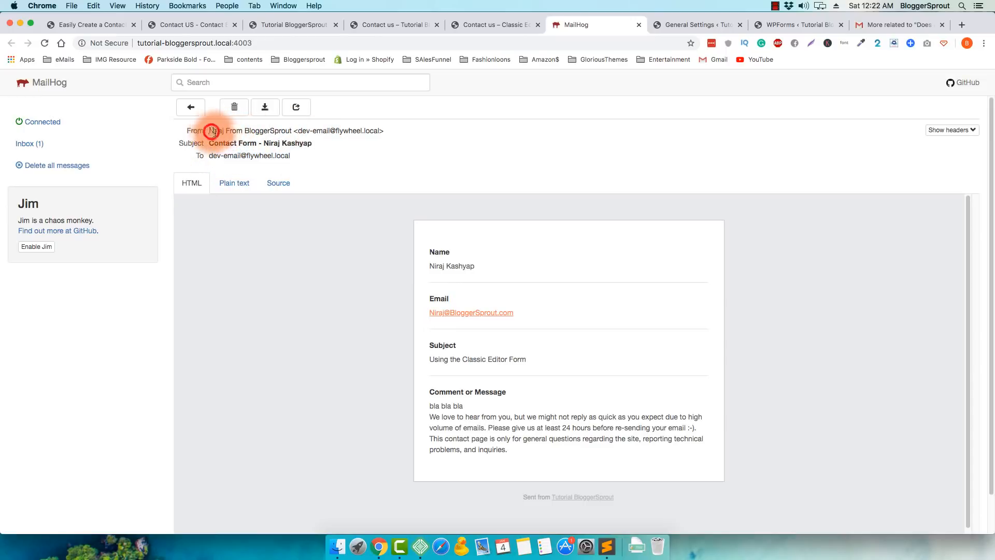
left_click_drag(298, 131, 378, 132)
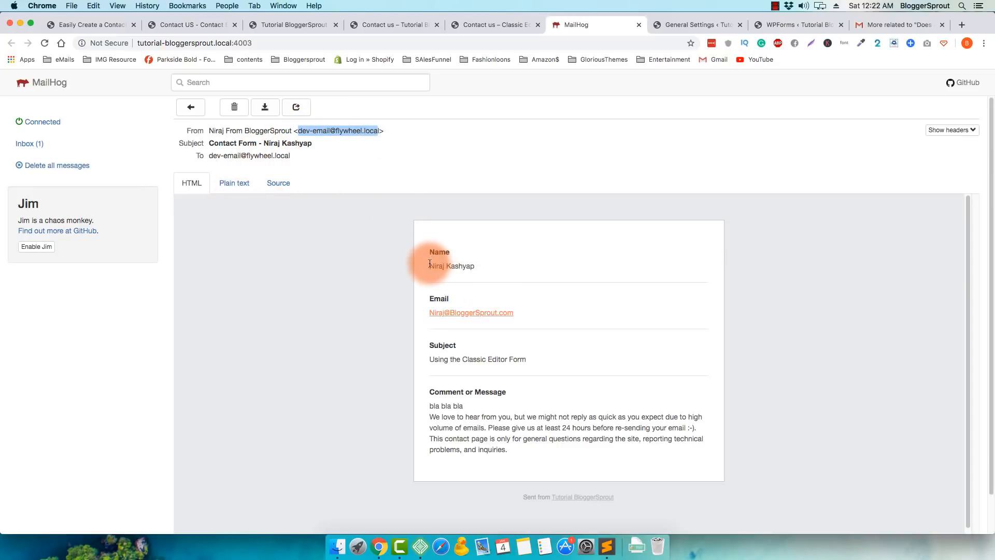
left_click_drag(430, 265, 495, 265)
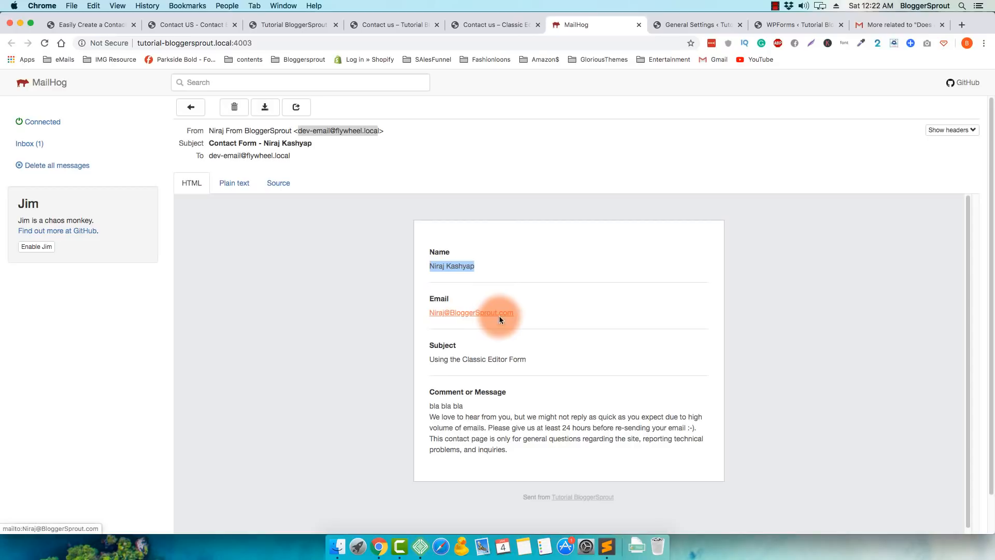
triple_click(427, 360)
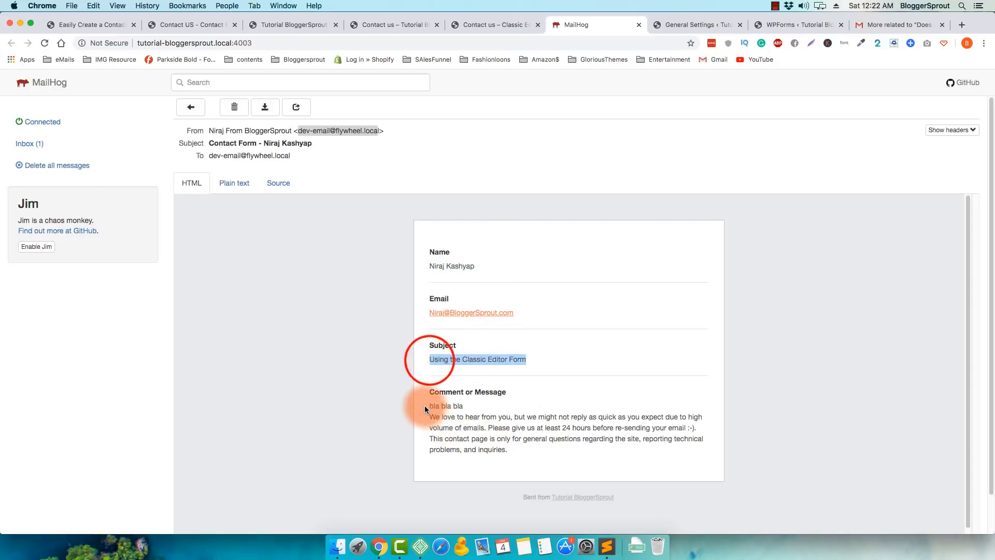
left_click_drag(429, 406, 526, 455)
left_click(525, 455)
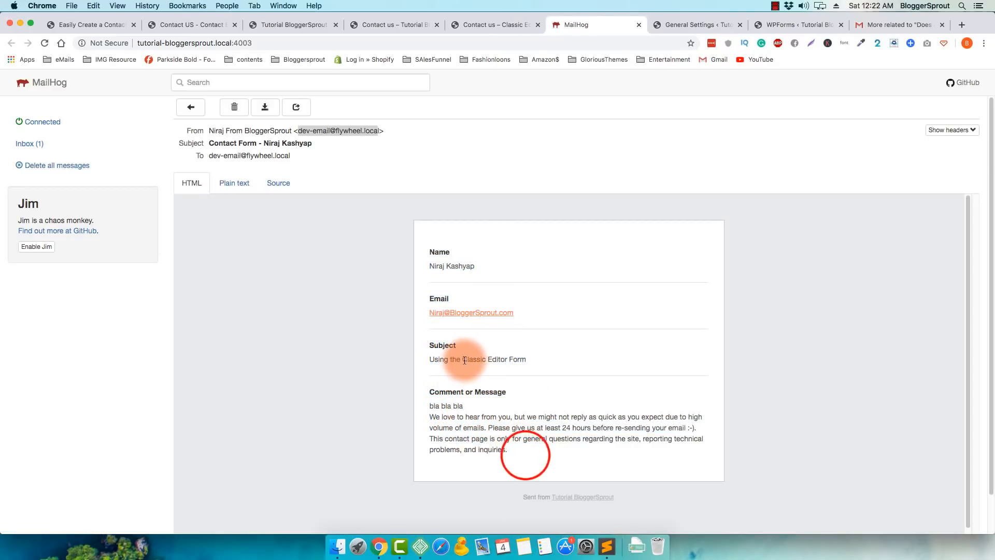
left_click_drag(463, 359, 523, 359)
left_click(521, 359)
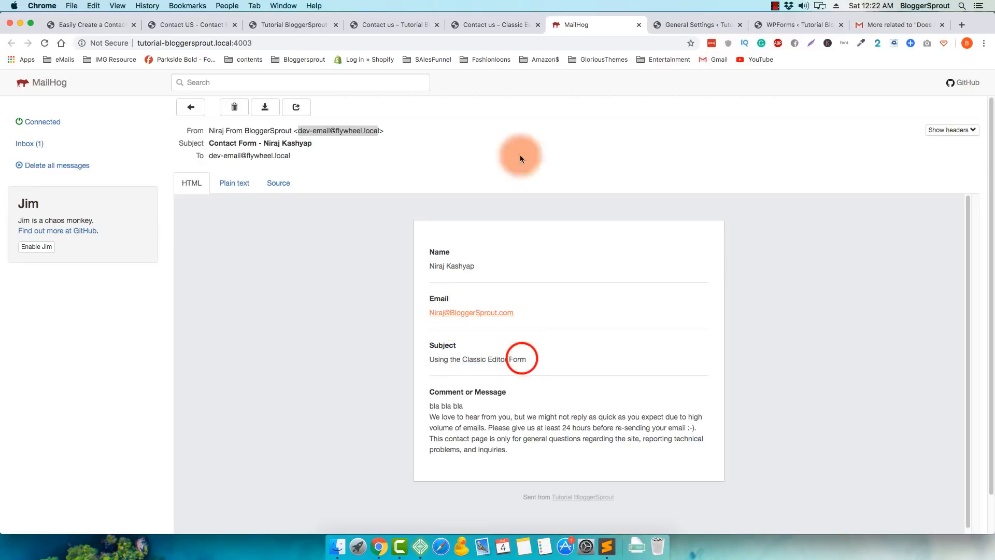
Step: Close the Classic Editor contact page and bring up the form on the regular Contact us page
left_click(500, 26)
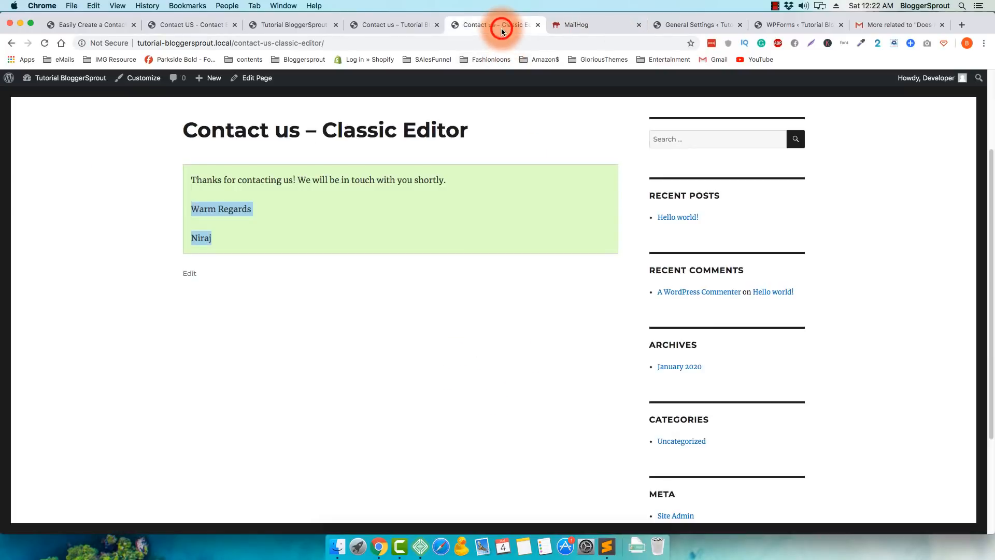
left_click(538, 24)
left_click(393, 25)
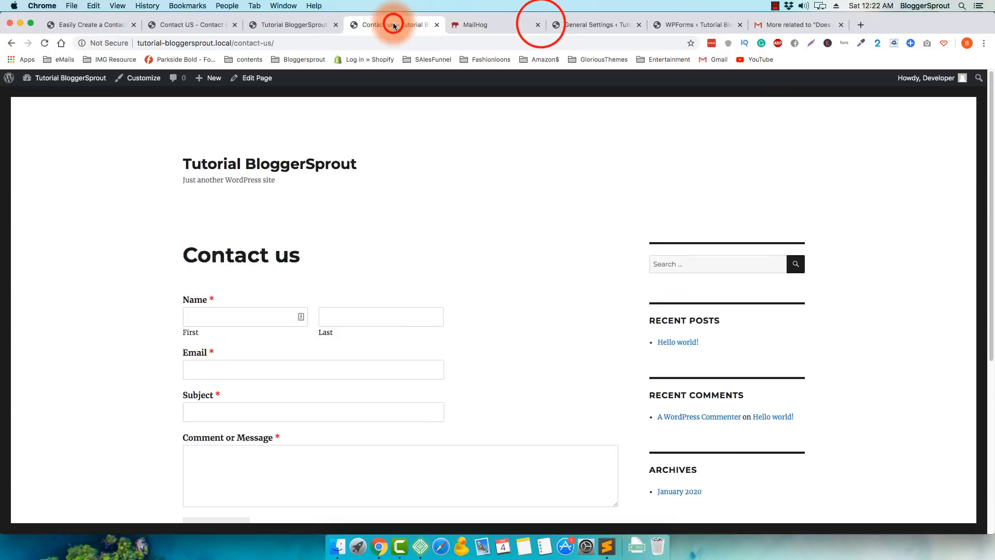
scroll(244, 244, "down", 2)
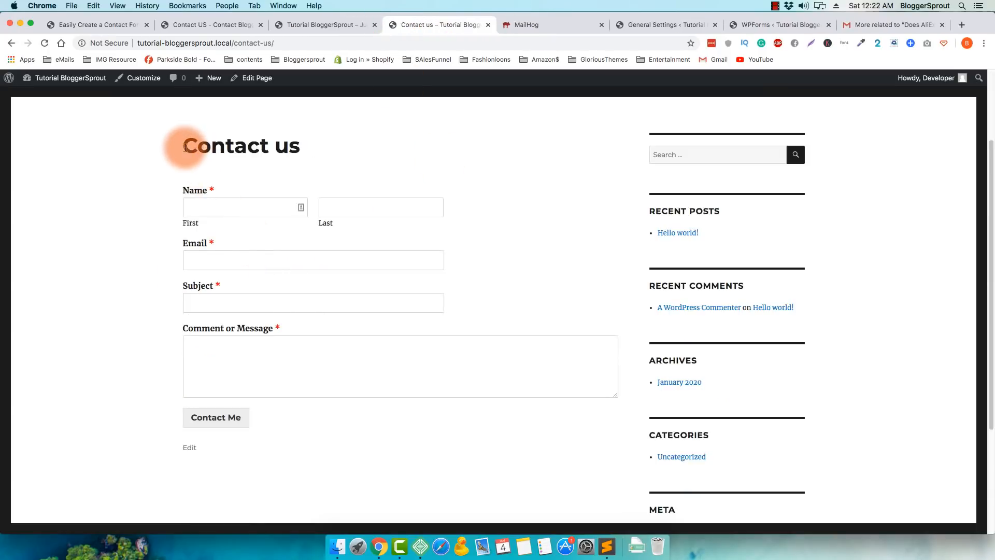
left_click_drag(185, 148, 303, 147)
left_click(415, 155)
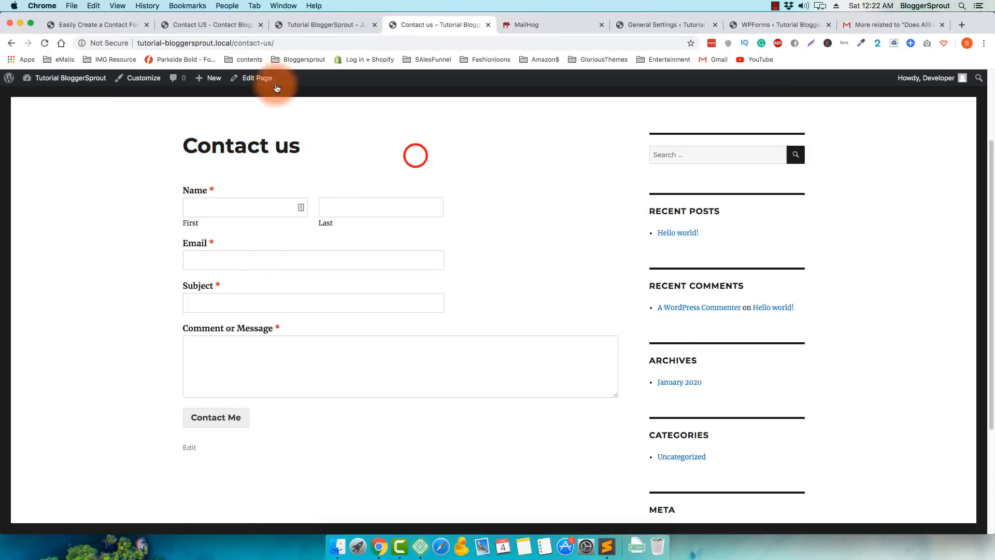
Step: Fill in the sender's first name, last name and e-mail address in the Contact us form
left_click(226, 214)
type("Nira")
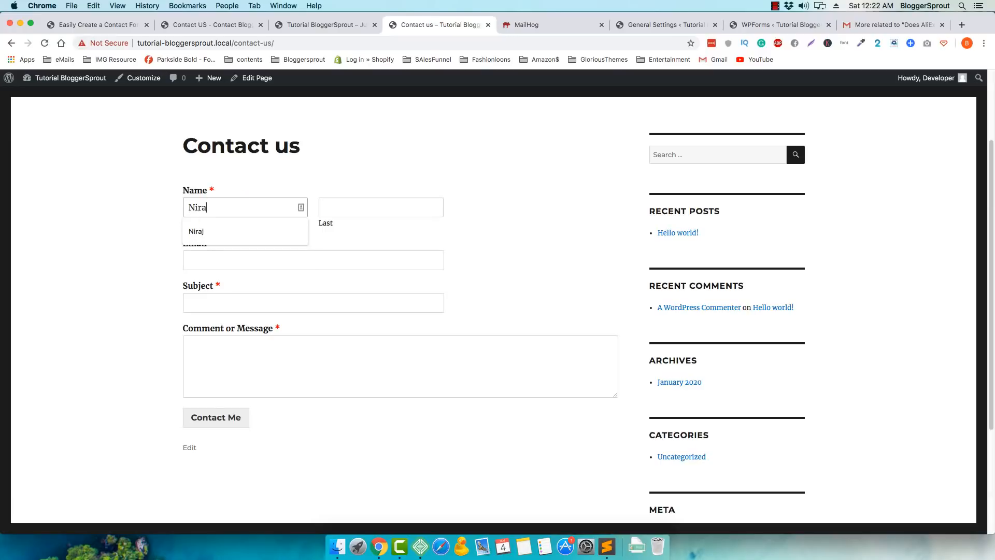
type("j")
key("Tab")
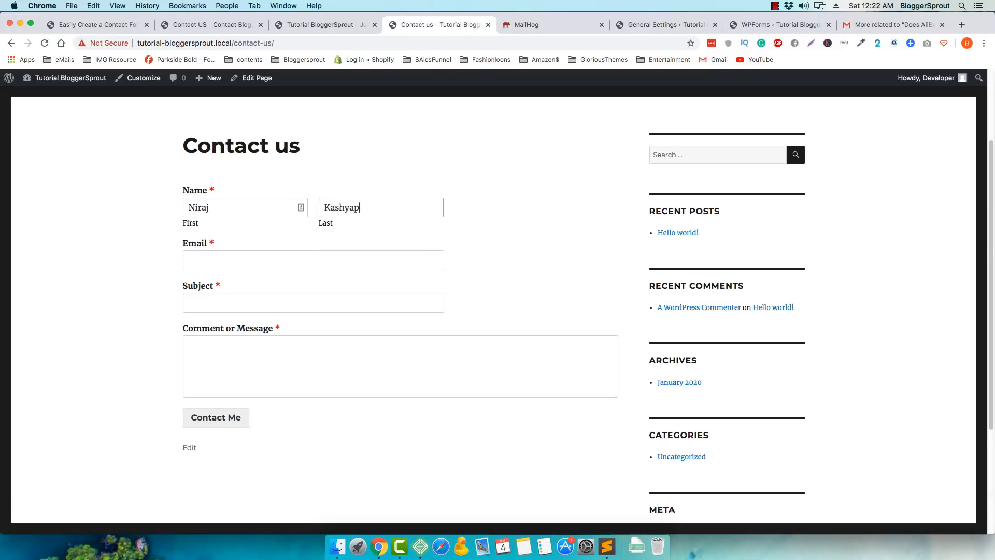
key("Tab")
type("N")
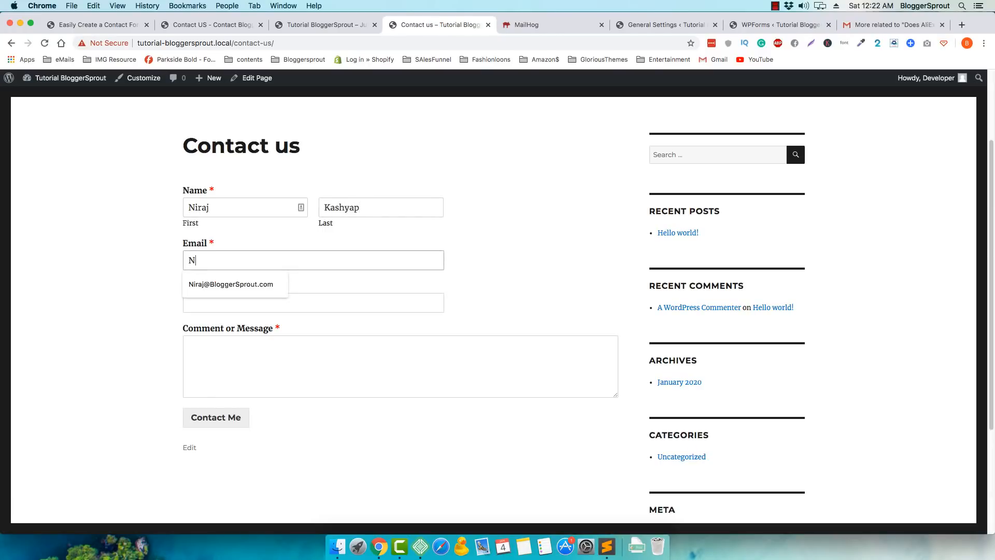
key("Down")
key("Return")
Step: Submit the form with the subject "Gutenburg Ready" and the copied "We love to hear from you" paragraph pasted three times as the message
key("Tab")
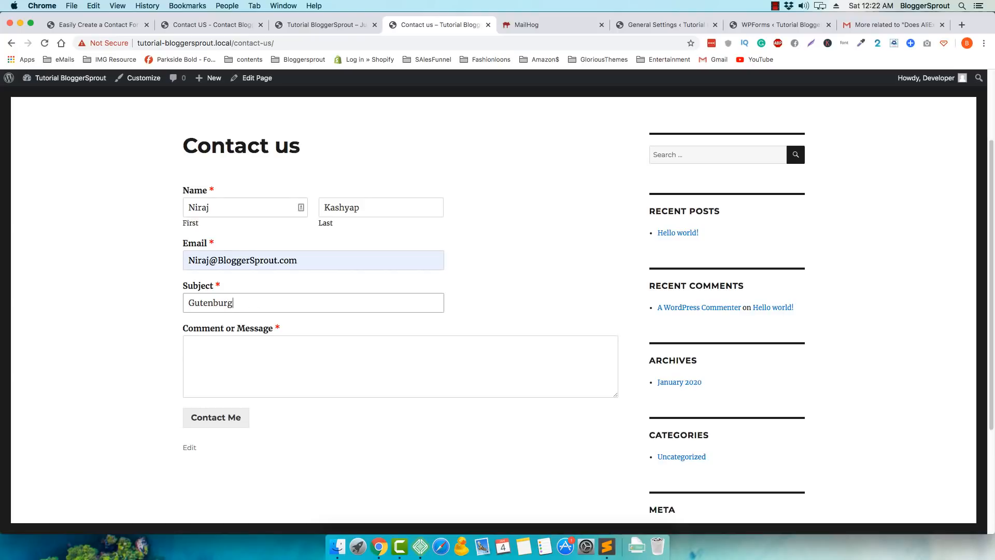
type("Gutenburg Ready")
key("Tab")
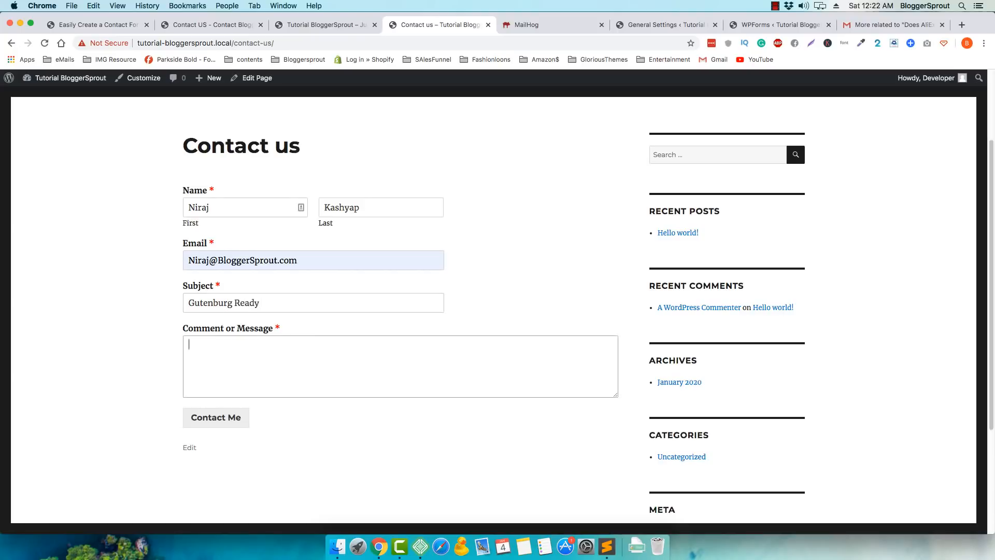
type("We love to hear from you, but we might not reply as quick as you expect due to high volume of emails. Please give us at least 24 hours before re-sending your email :-). This contact page is only for general questions regarding the site, reporting technical problems, and inquiries.")
key("Return")
type("We love to hear from you, but we might not reply as quick as you expect due to high volume of emails. Please give us at least 24 hours before re-sending your email :-). This contact page is only for general questions regarding the site, reporting technical problems, and inquiries.")
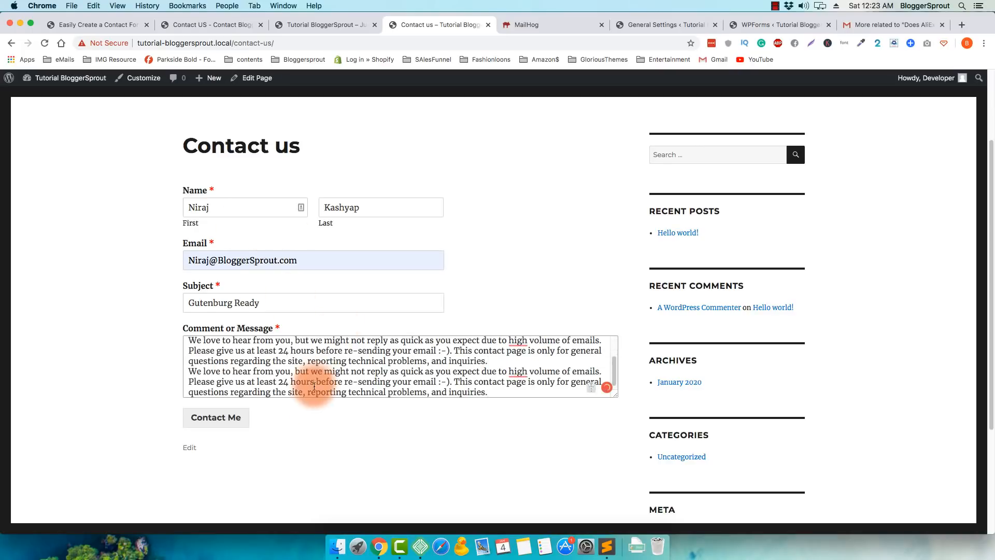
left_click(227, 422)
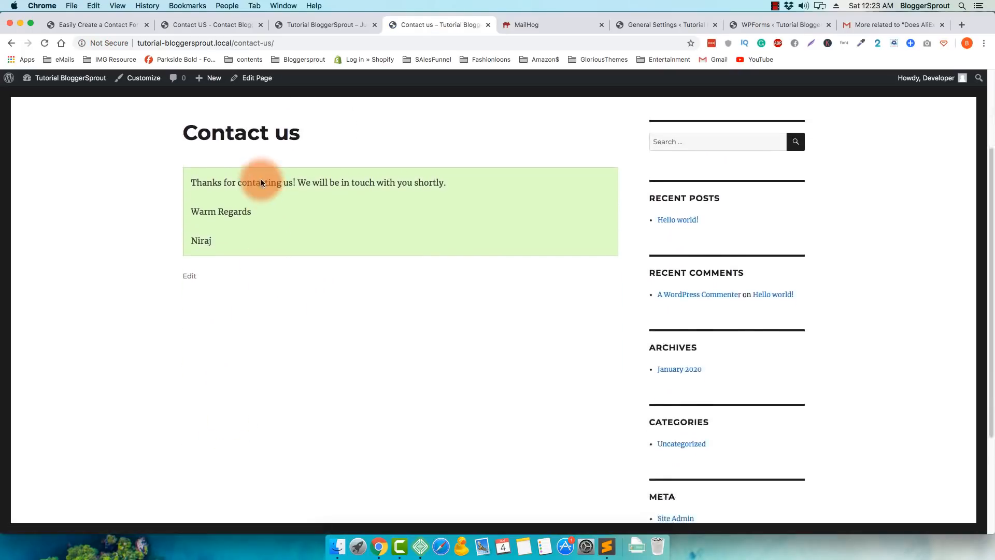
Step: Open the newest contact form e-mail in the MailHog inbox and check its subject and message against the submitted form
left_click(533, 26)
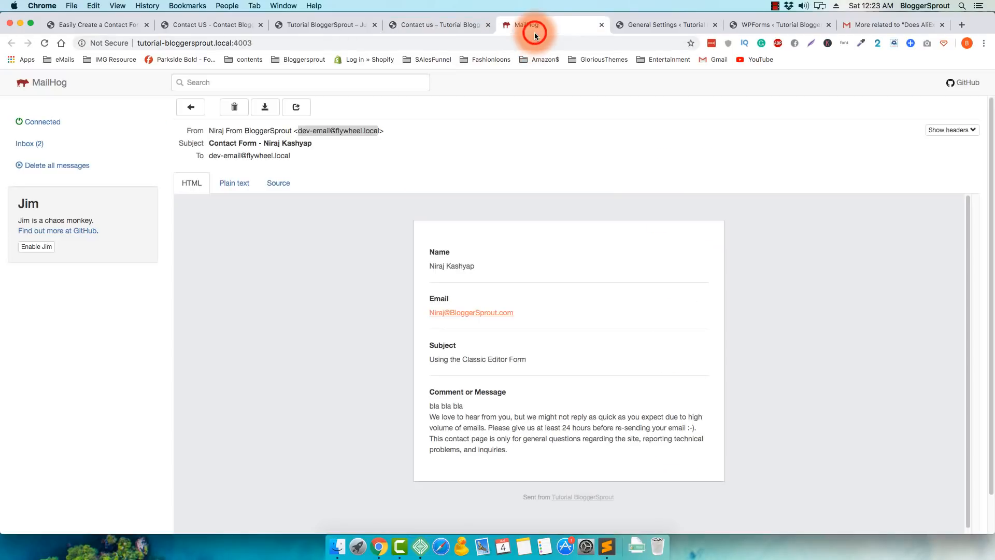
left_click(190, 105)
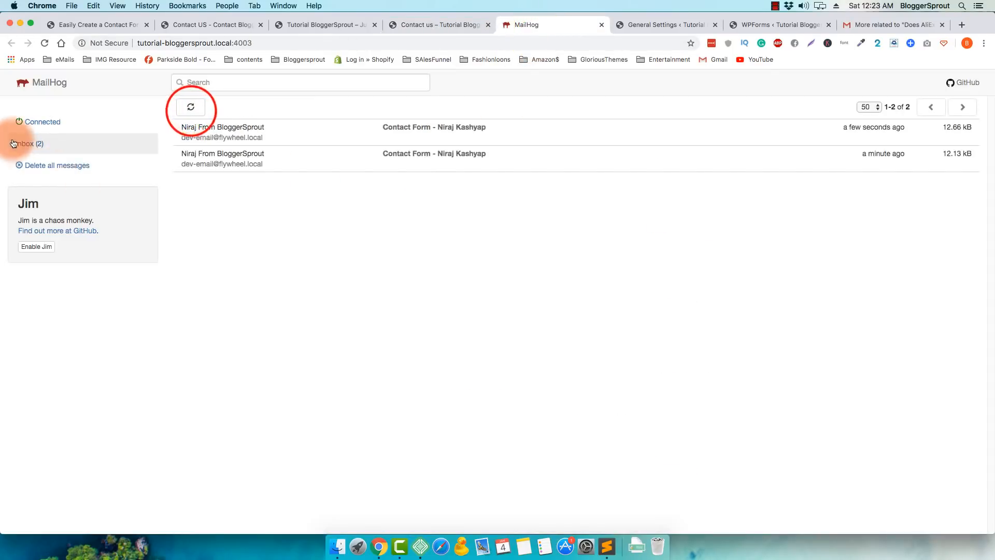
left_click(29, 145)
left_click(302, 132)
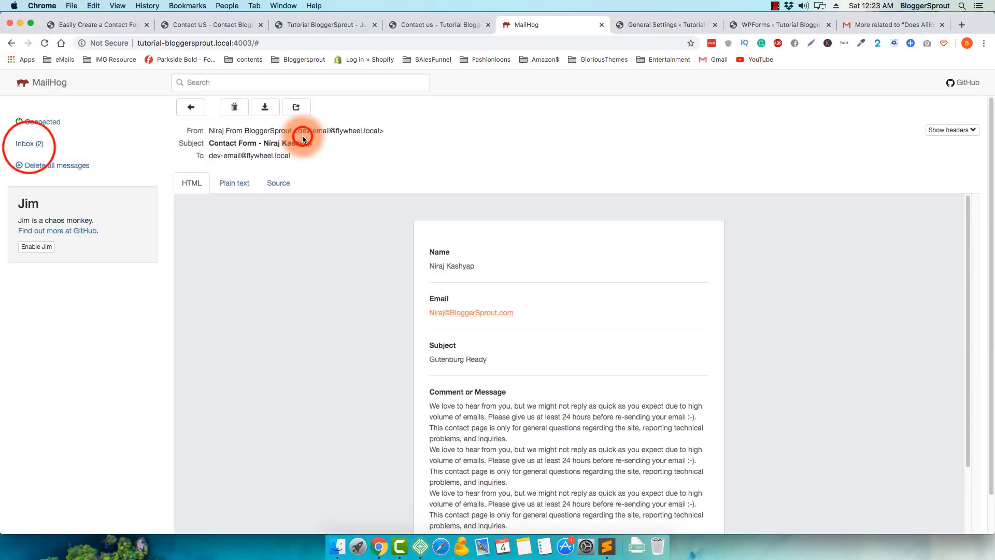
scroll(495, 352, "down", 1)
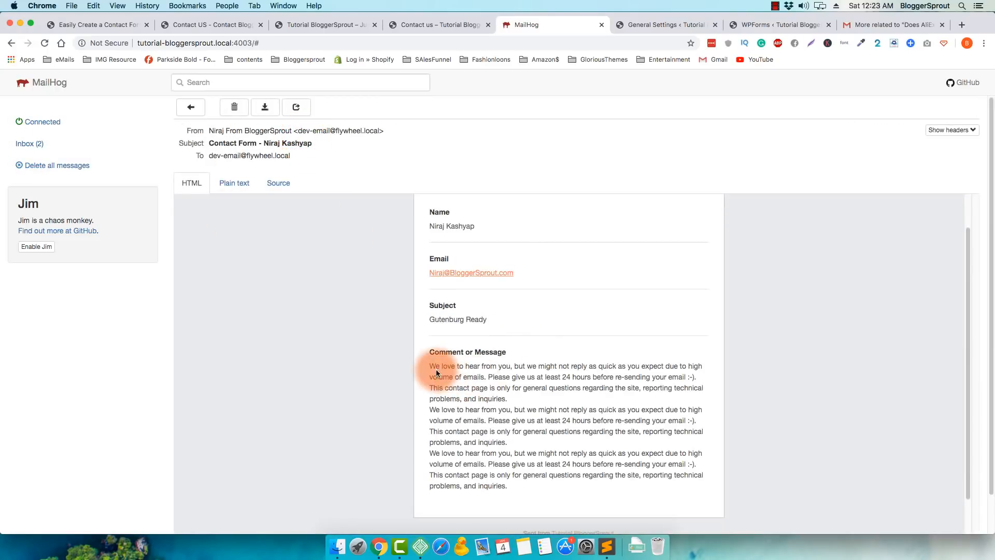
left_click_drag(428, 366, 529, 484)
left_click(500, 347)
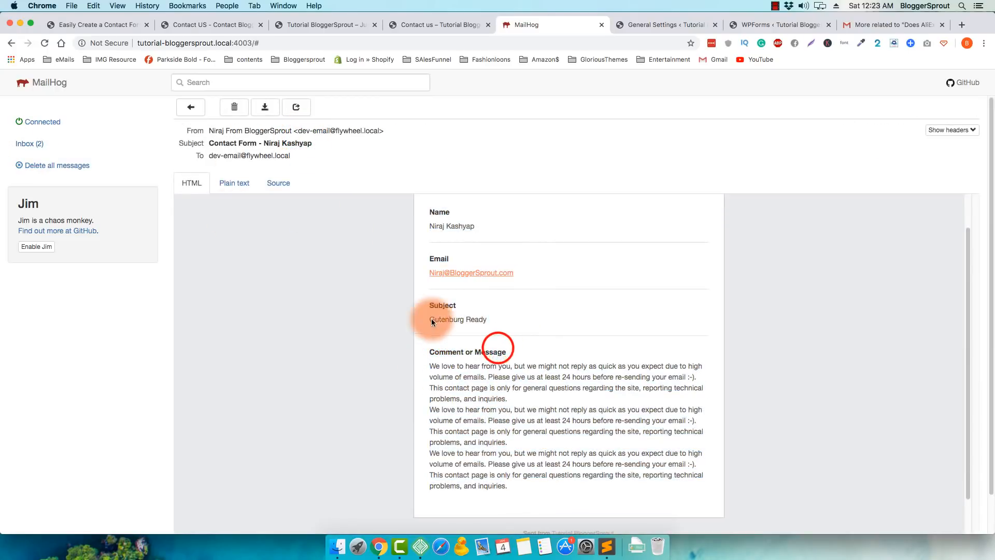
left_click_drag(430, 319, 506, 319)
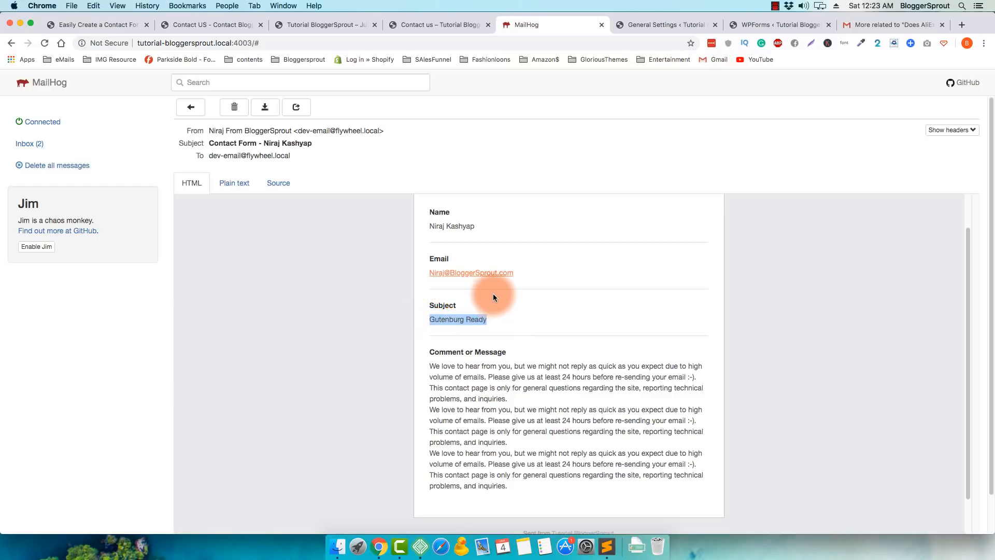
scroll(491, 295, "up", 1)
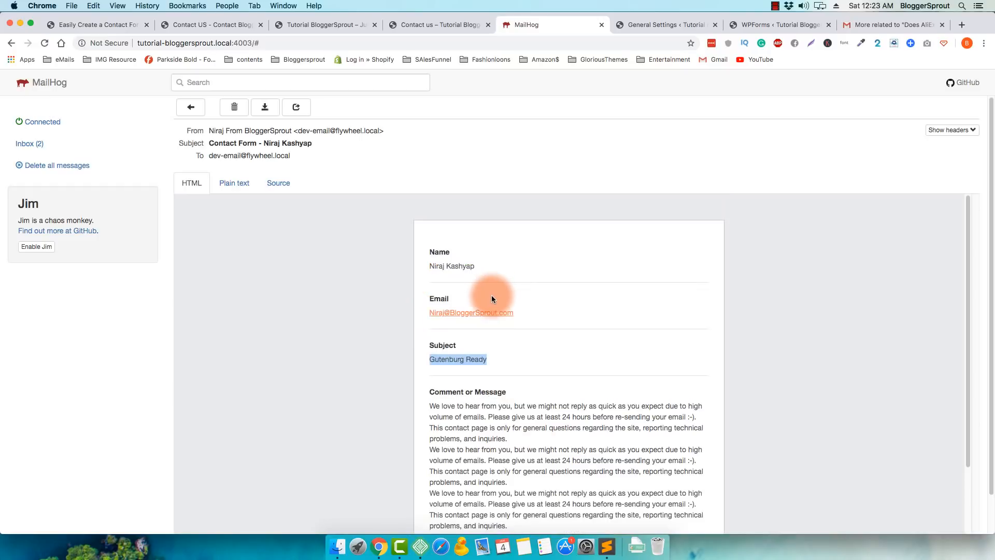
Step: Go to the WPForms forms overview in the WordPress admin and open the page for upgrading to Pro
left_click(443, 22)
scroll(416, 202, "up", 3)
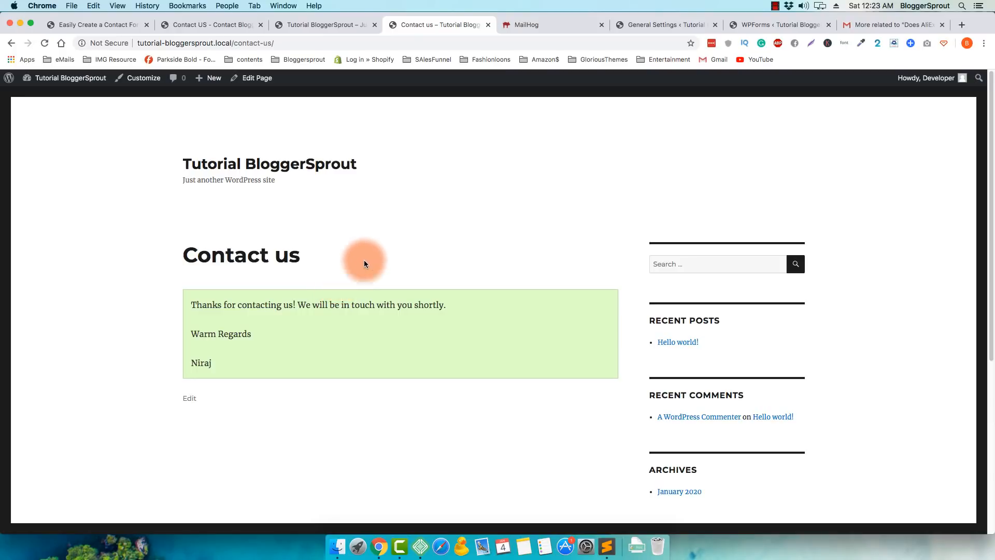
left_click(645, 22)
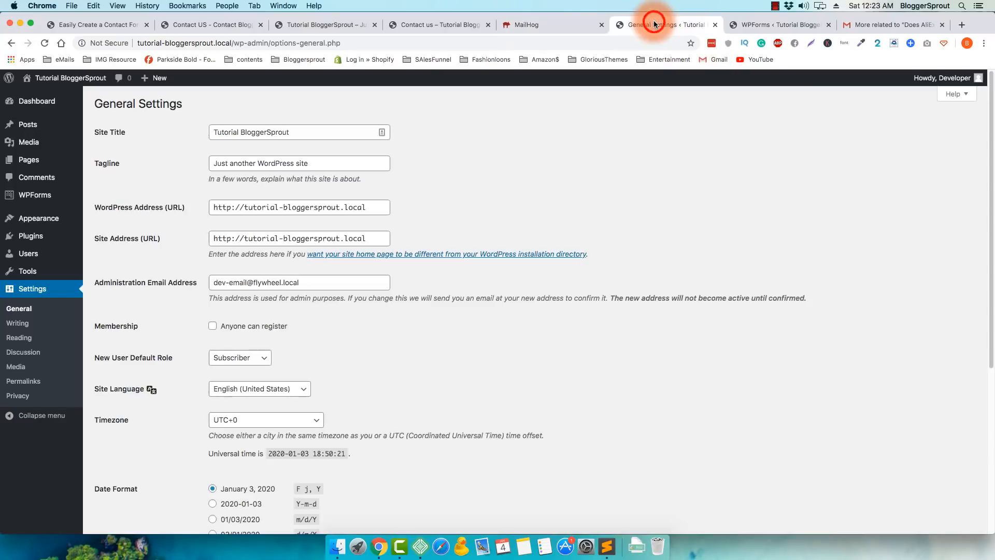
left_click(36, 195)
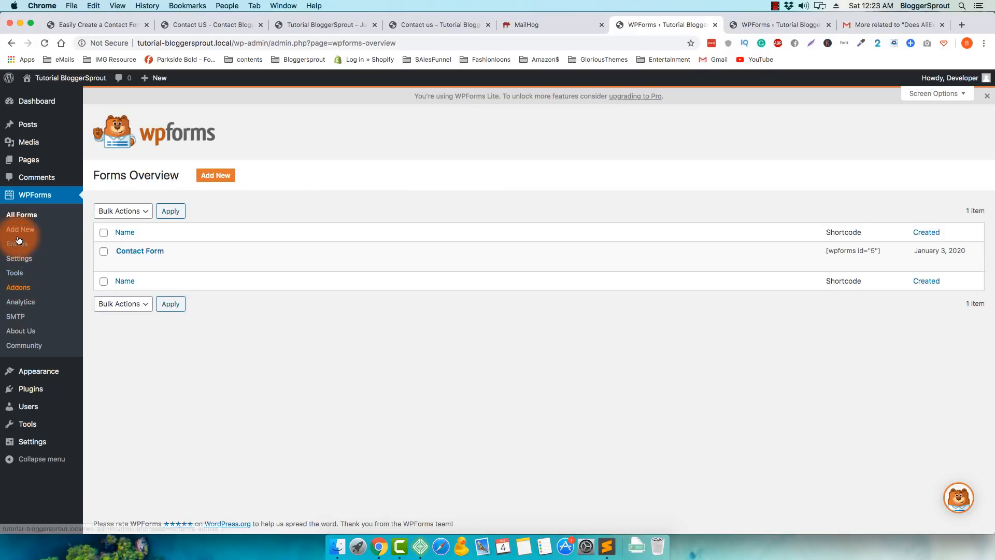
left_click(636, 97)
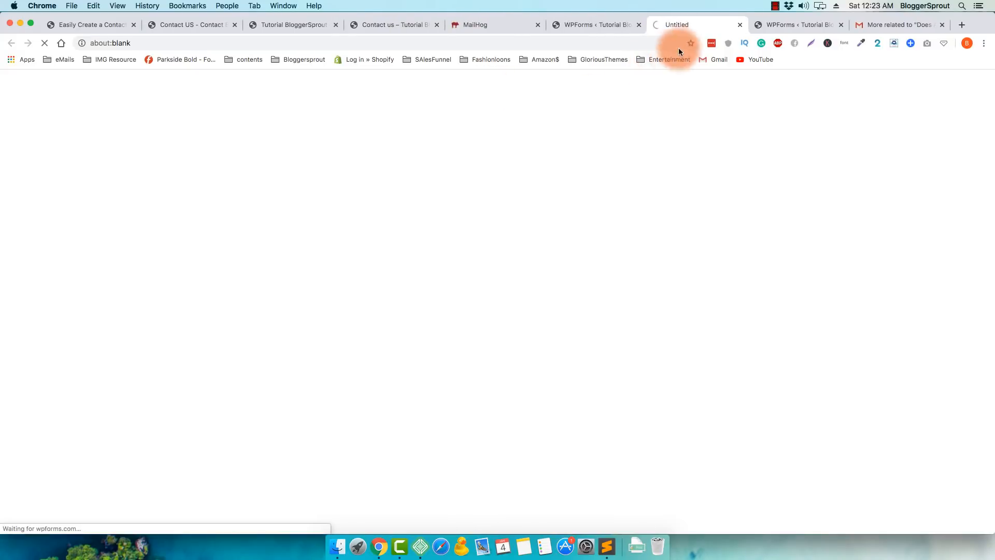
Step: Close the upgrade page and examine the WPForms feature list, from PayPal to Priority Support, in the BloggerSprout contact form article
left_click(739, 24)
left_click(104, 28)
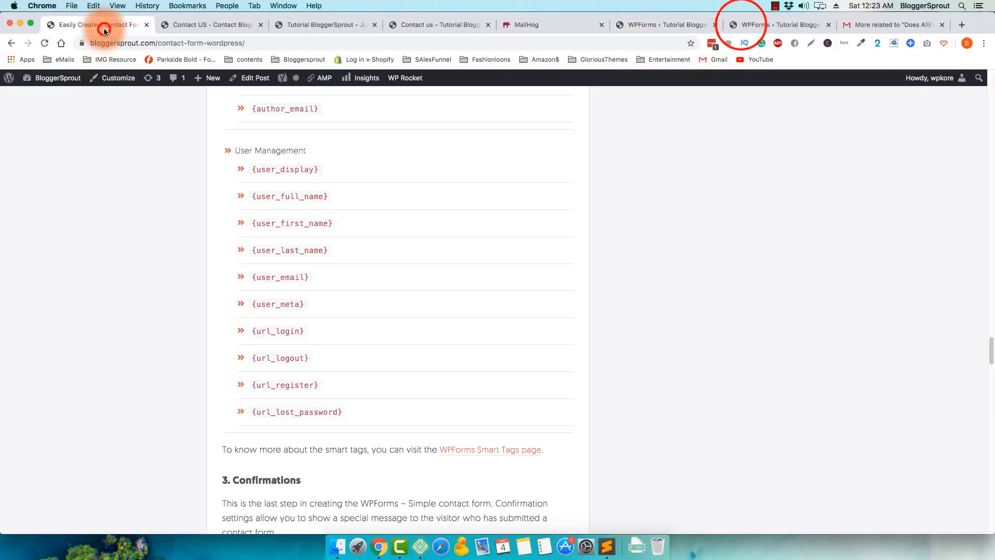
scroll(259, 349, "up", 4)
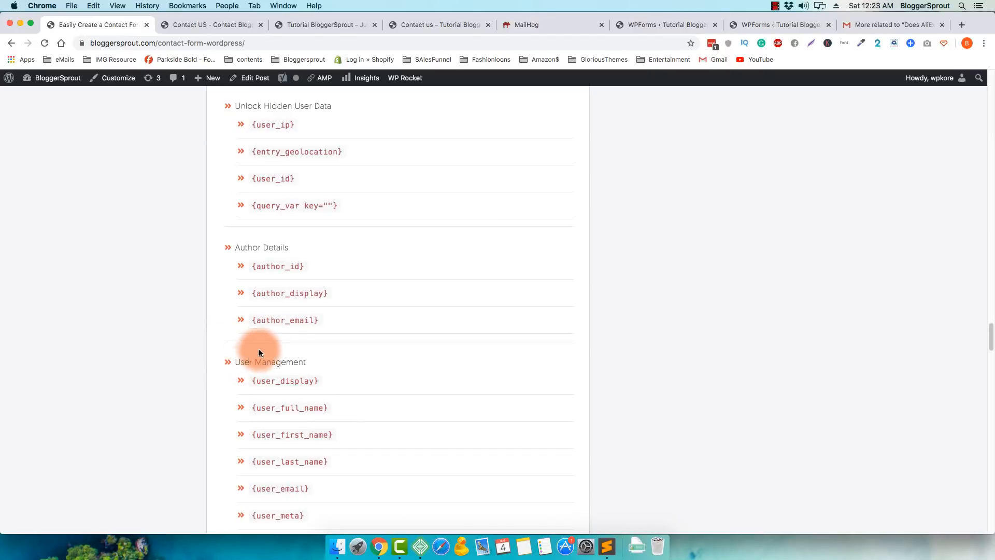
scroll(261, 347, "down", 20)
scroll(268, 345, "down", 10)
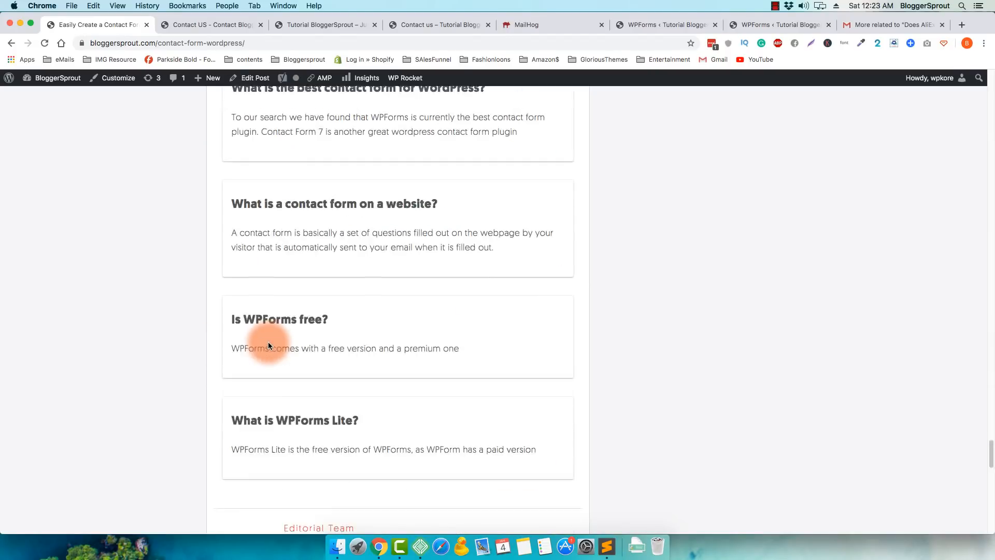
scroll(268, 345, "up", 15)
scroll(268, 344, "up", 20)
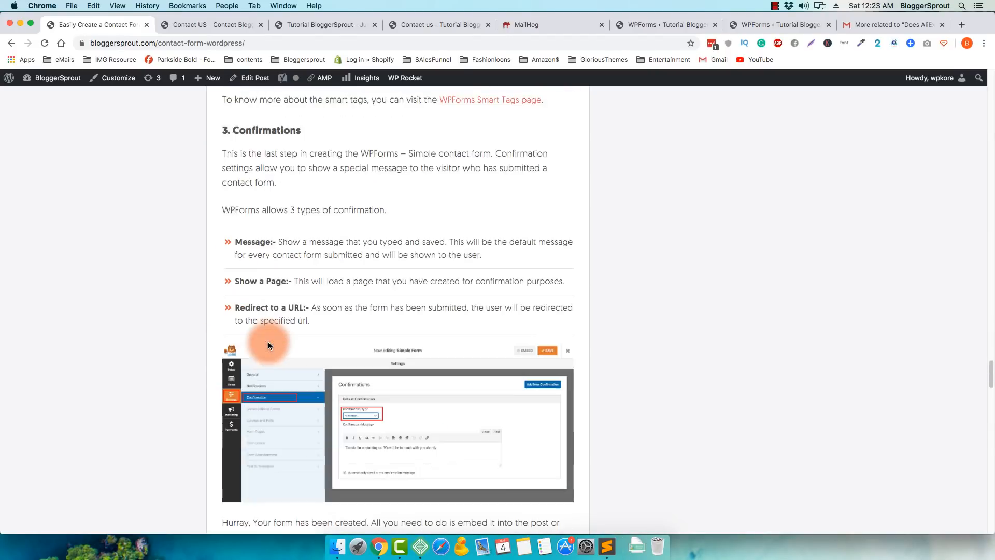
scroll(268, 343, "up", 20)
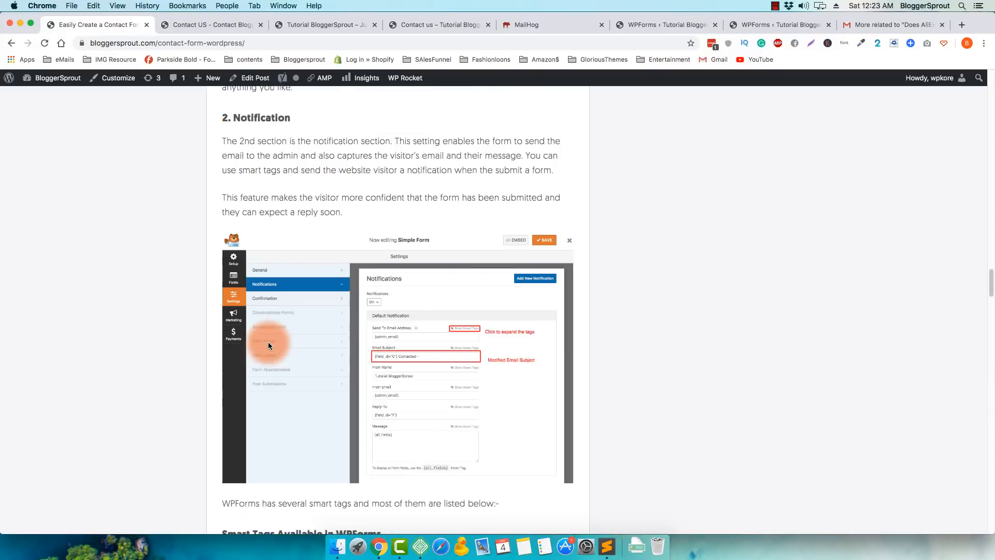
scroll(268, 342, "up", 20)
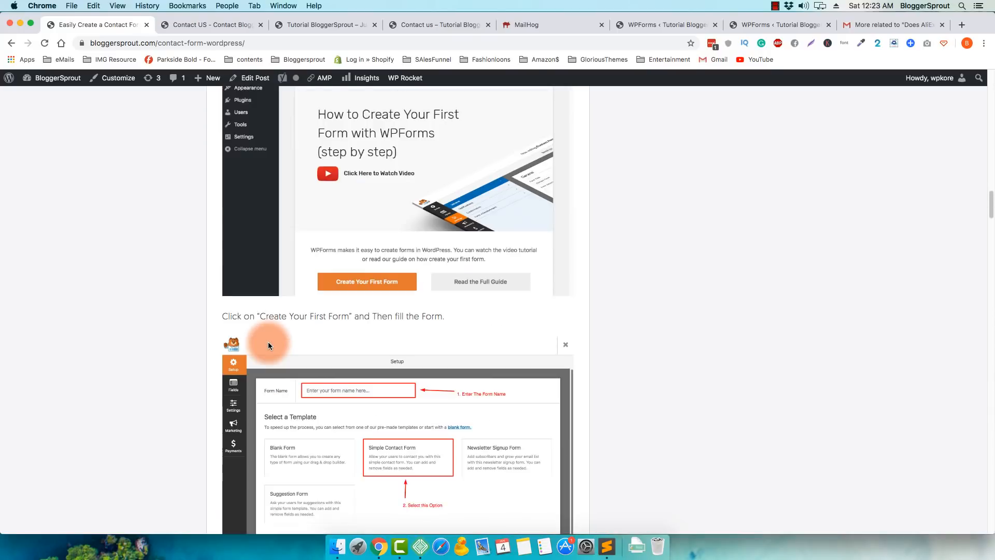
scroll(268, 346, "up", 5)
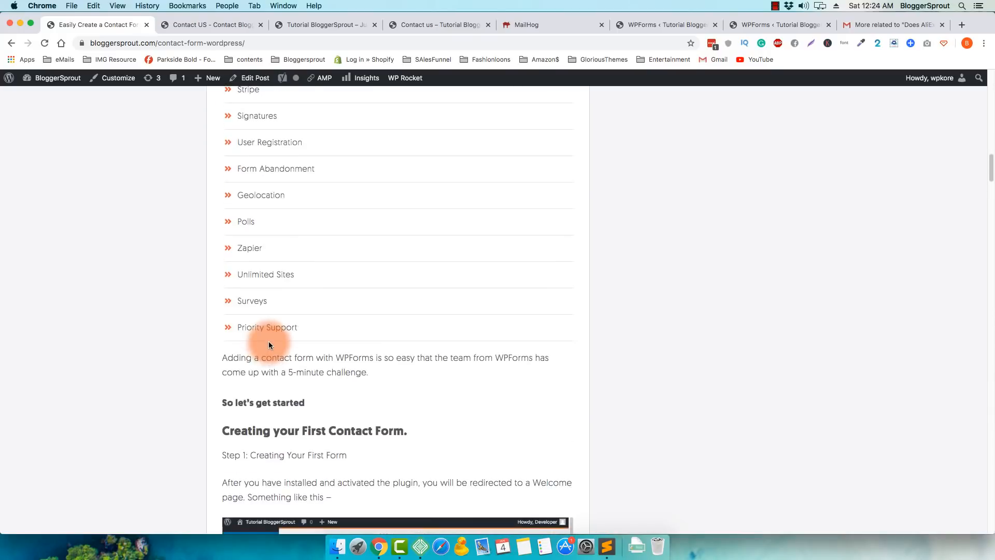
scroll(223, 249, "up", 3)
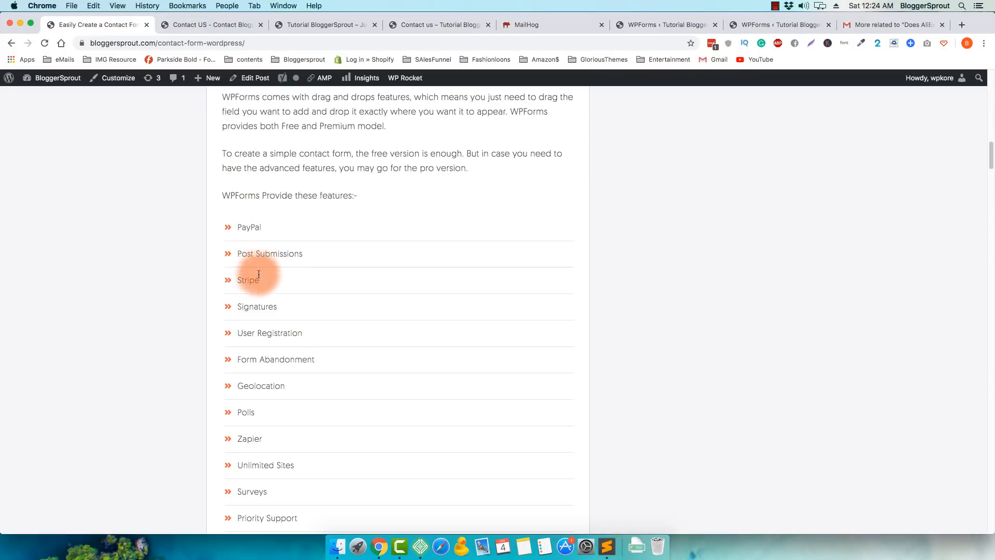
scroll(254, 280, "down", 3)
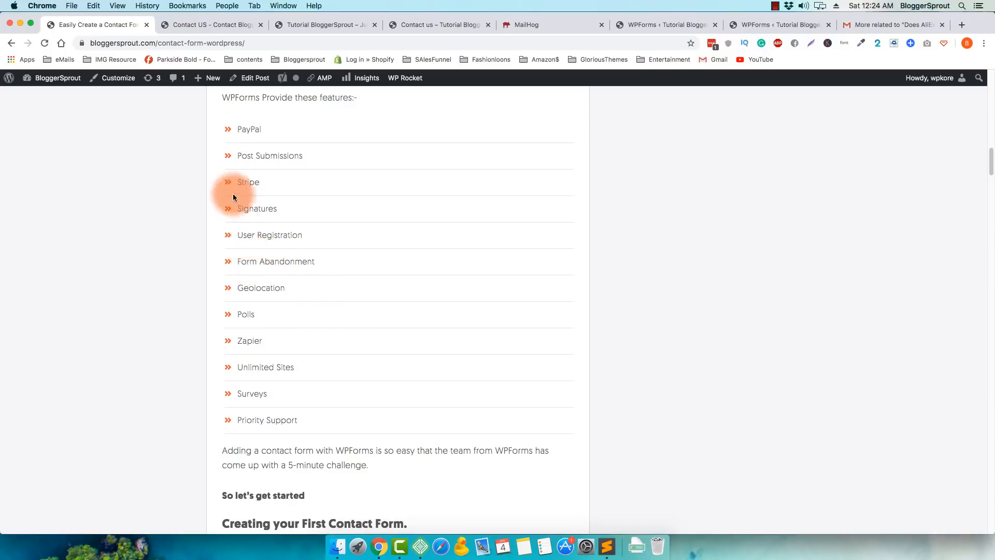
left_click_drag(237, 122, 302, 425)
Step: Return to the beginning of the contact form article and check its title
scroll(321, 420, "up", 15)
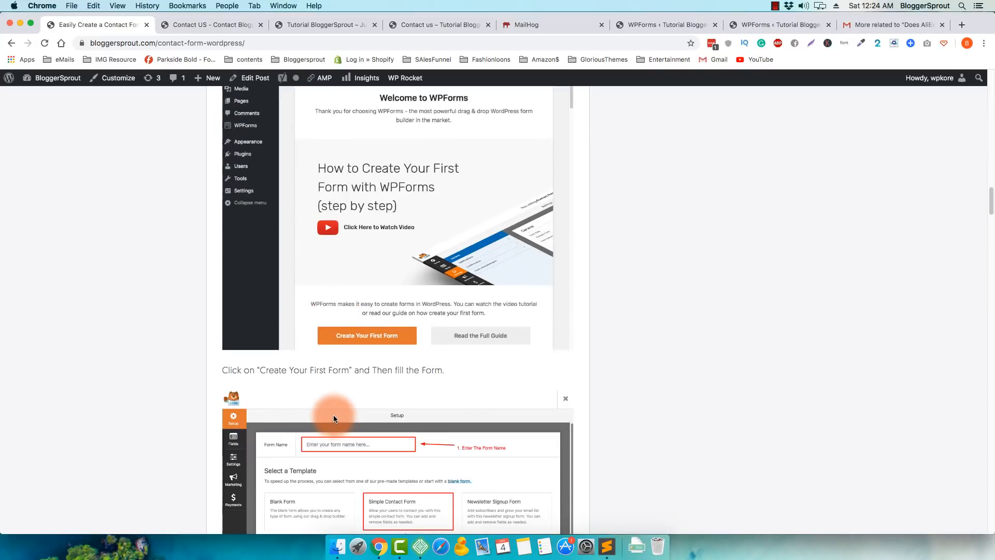
scroll(330, 353, "down", 10)
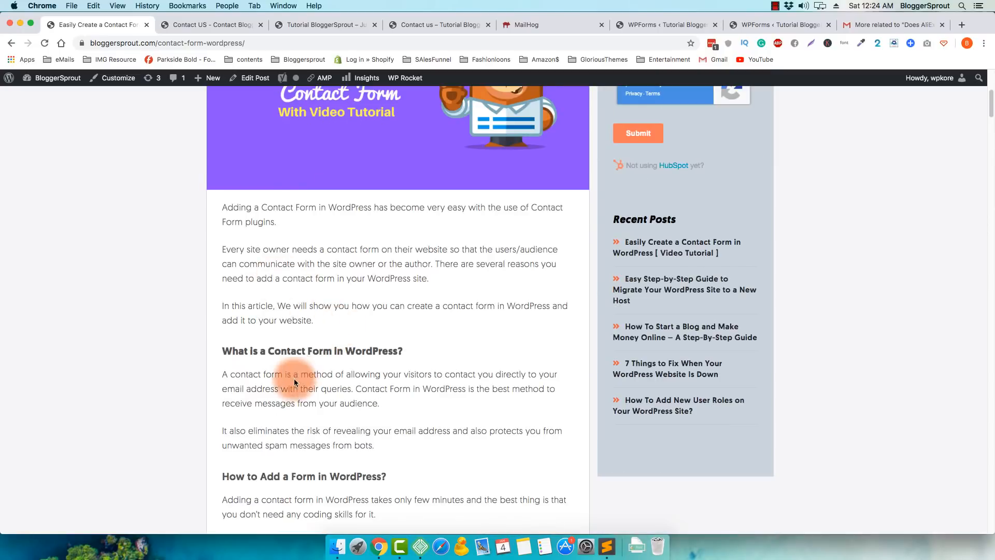
scroll(322, 346, "up", 10)
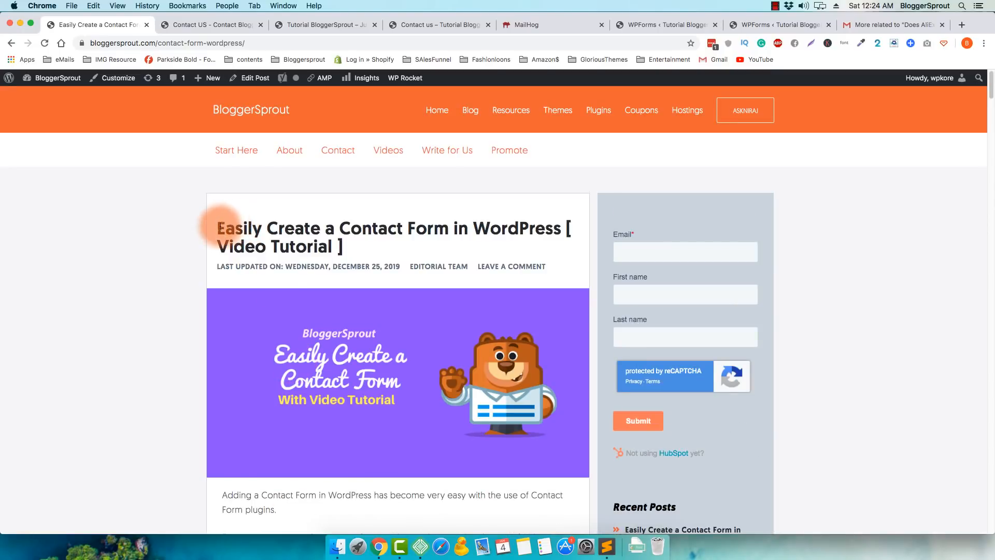
left_click_drag(220, 226, 346, 249)
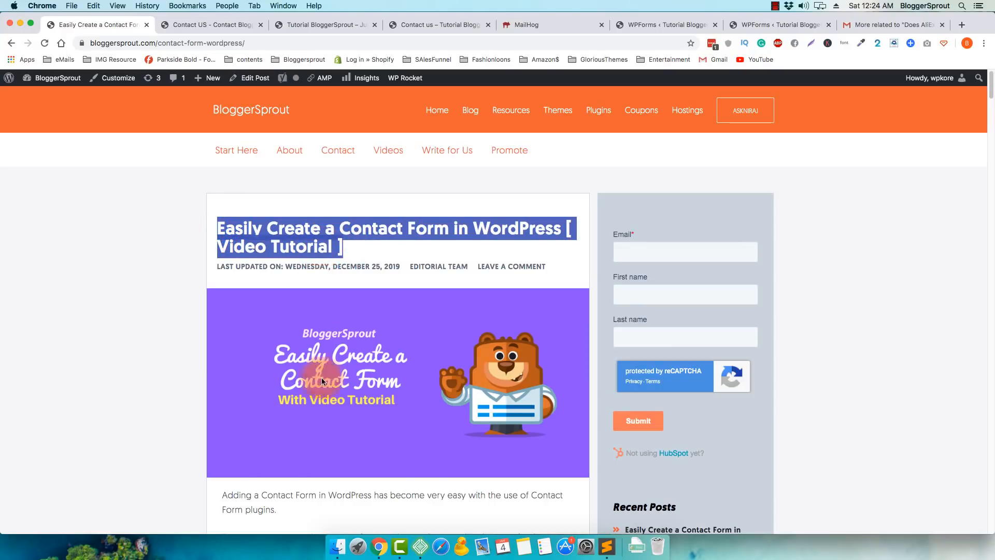
left_click(381, 231)
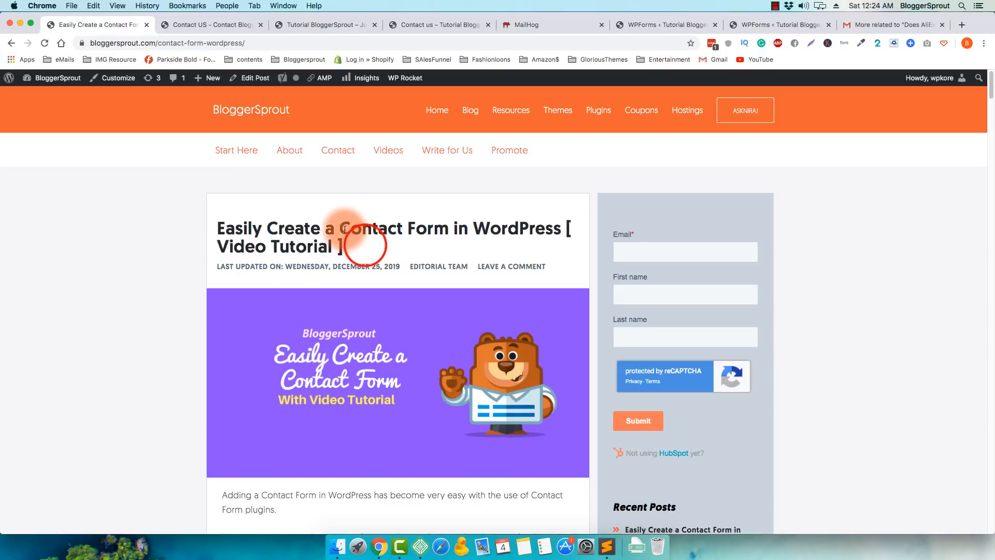
Step: Go to the comment section at the end of the contact form article
scroll(353, 287, "down", 1)
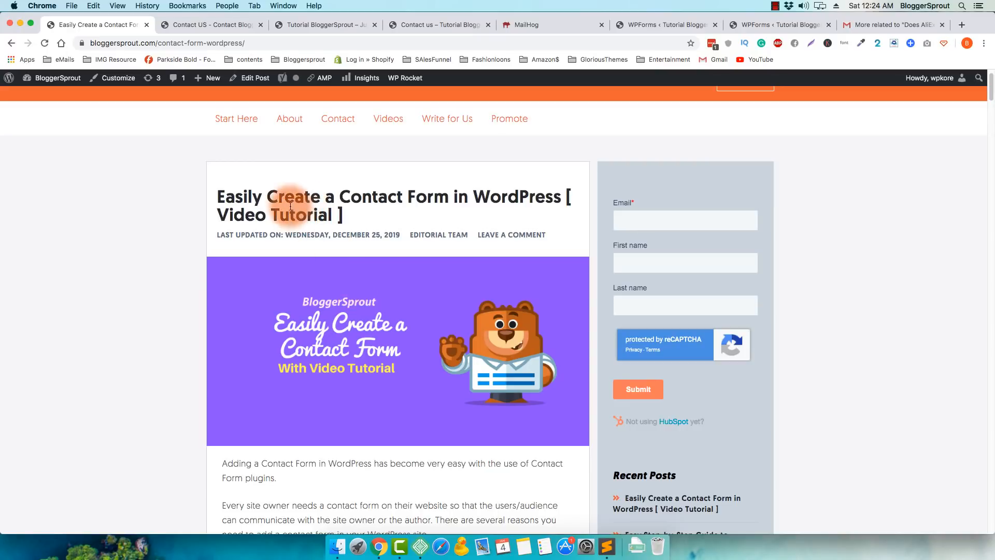
scroll(305, 207, "down", 15)
scroll(333, 310, "down", 20)
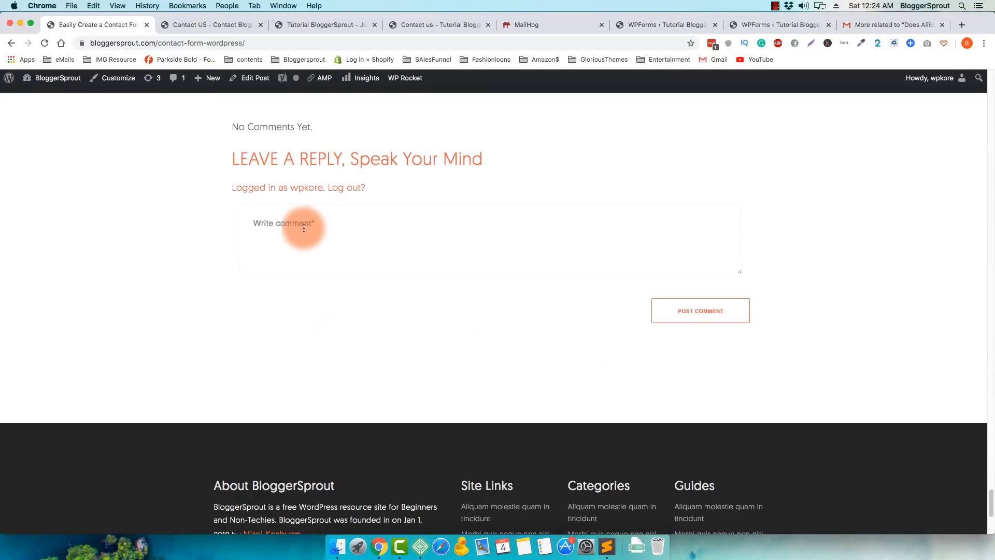
scroll(237, 268, "up", 2)
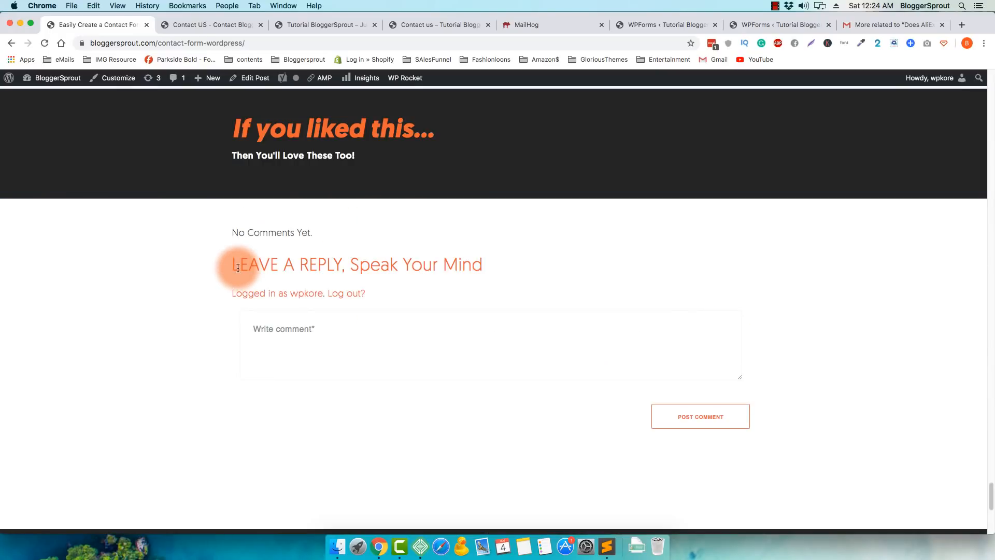